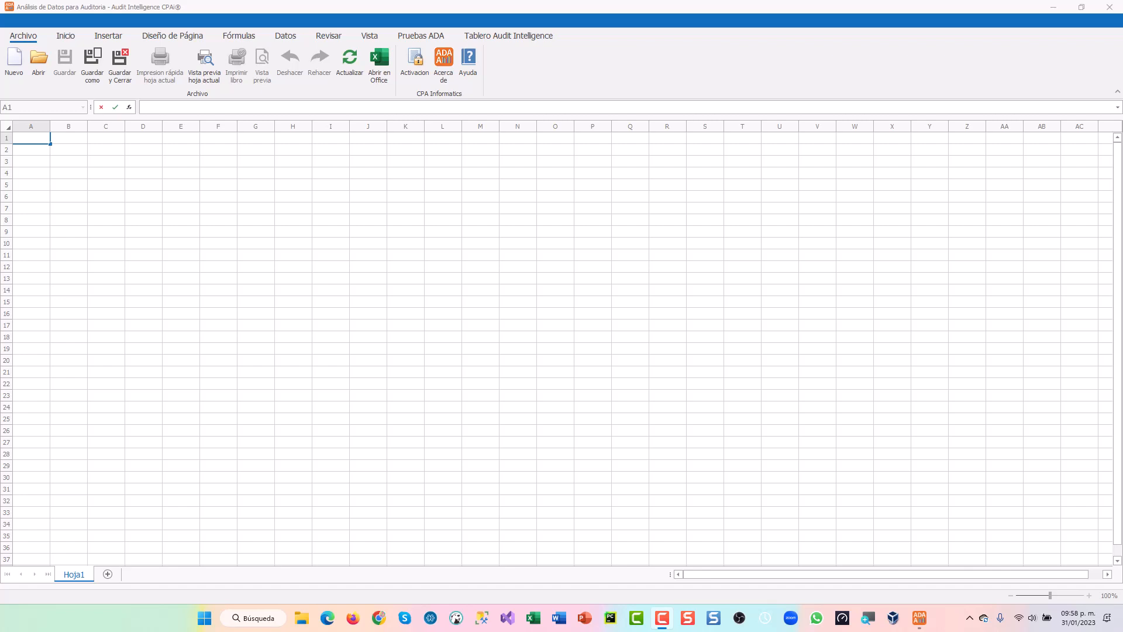
# Step: Look through the ADA tests offered in the Audit Intelligence dashboard and return to the spreadsheet
pyautogui.click(506, 36)
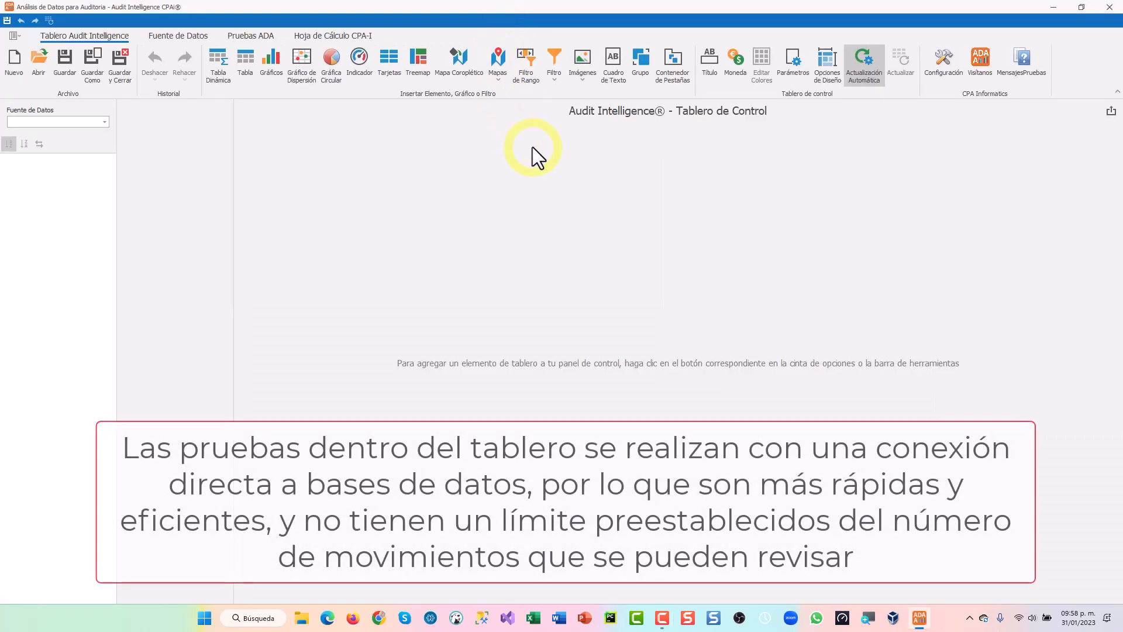
pyautogui.click(255, 37)
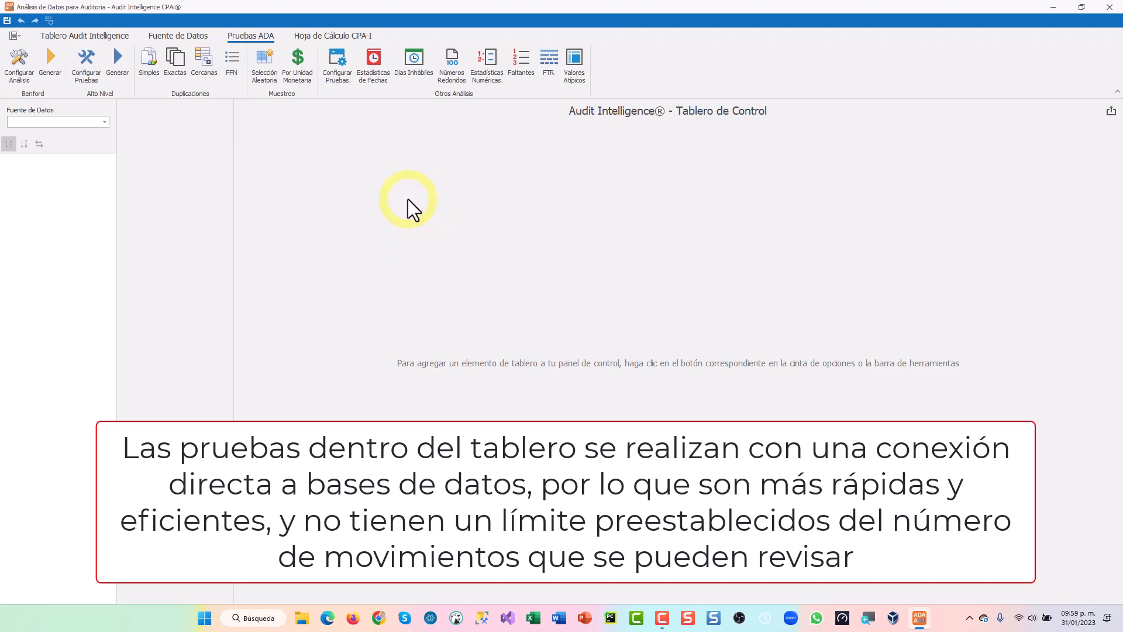
pyautogui.click(315, 36)
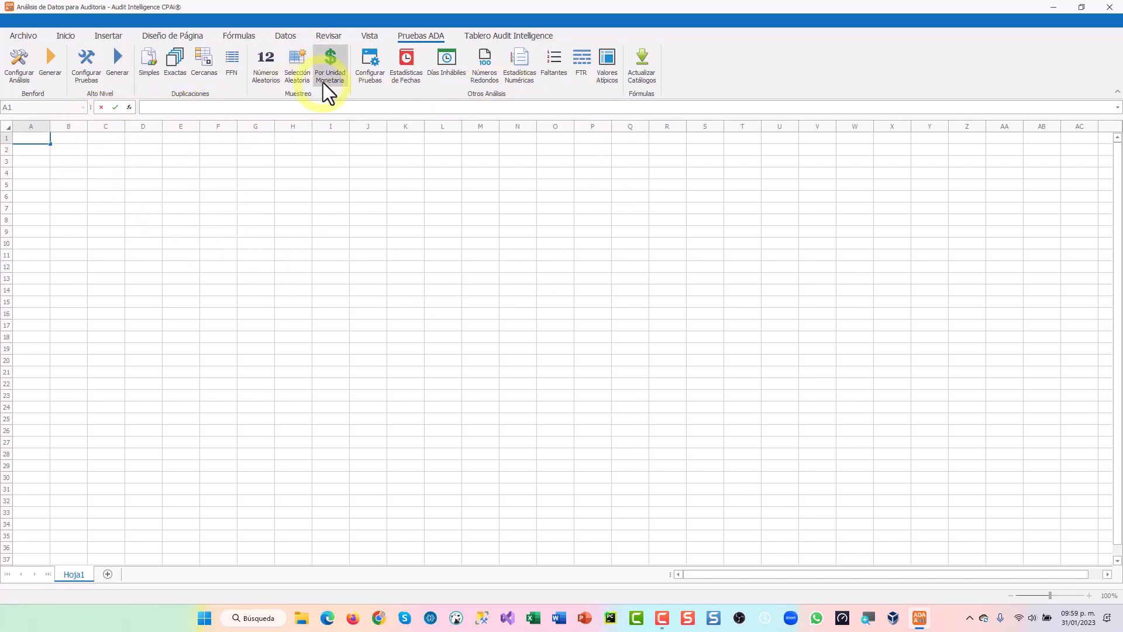
# Step: Open the workbook Empresa Muestra.xlsx from the Tableros ADA-Ai folder
pyautogui.click(23, 37)
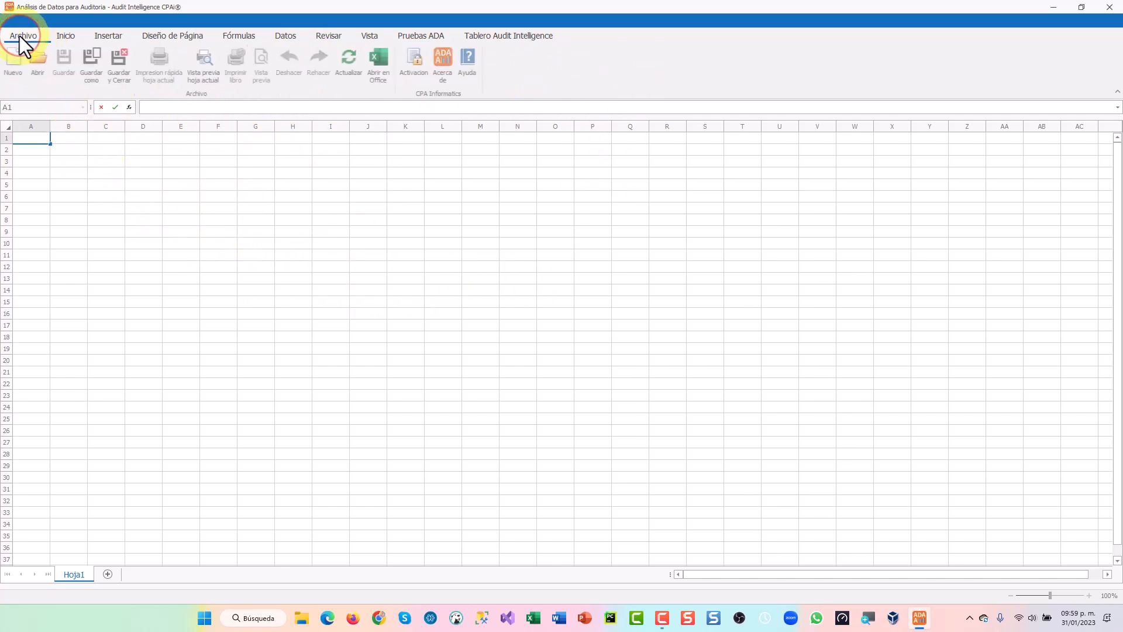
pyautogui.click(40, 69)
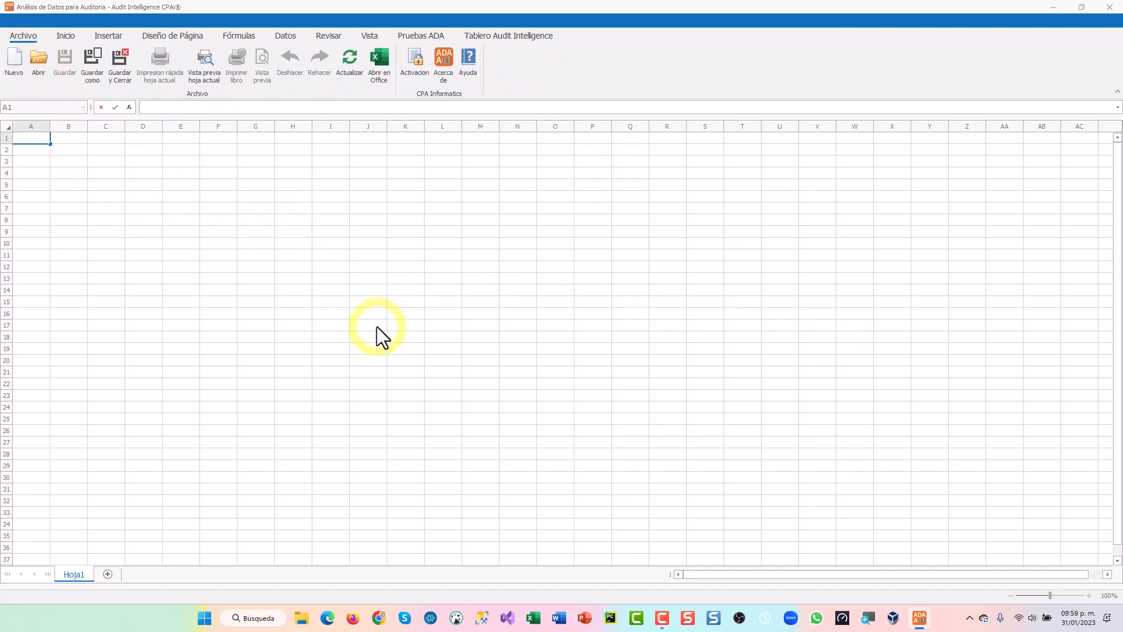
pyautogui.scroll(-4, 538, 362)
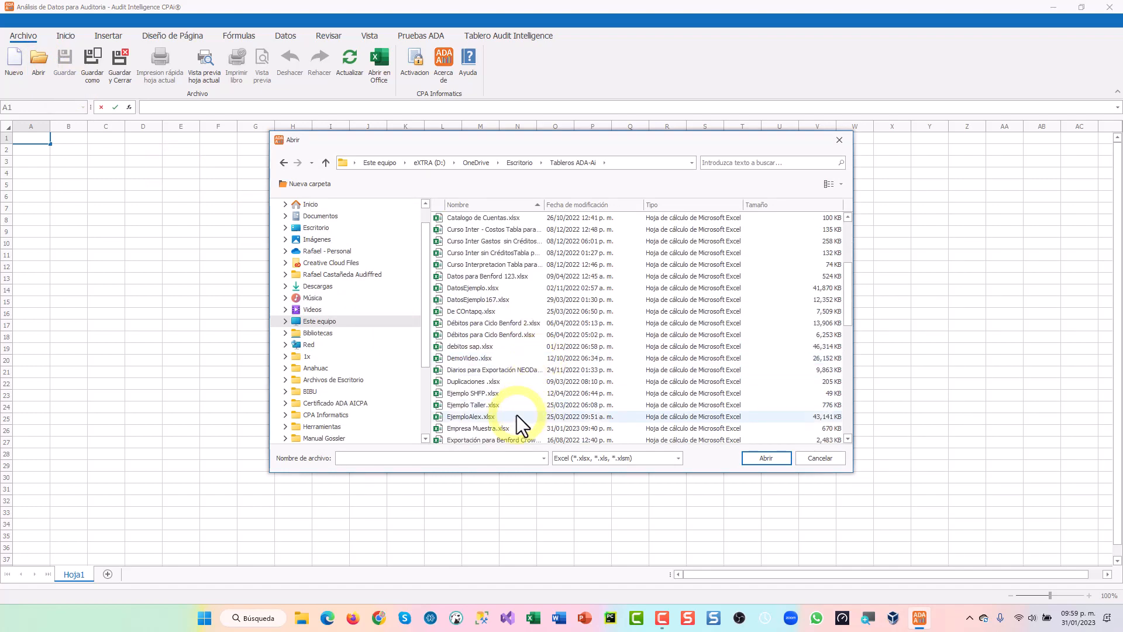
pyautogui.doubleClick(500, 425)
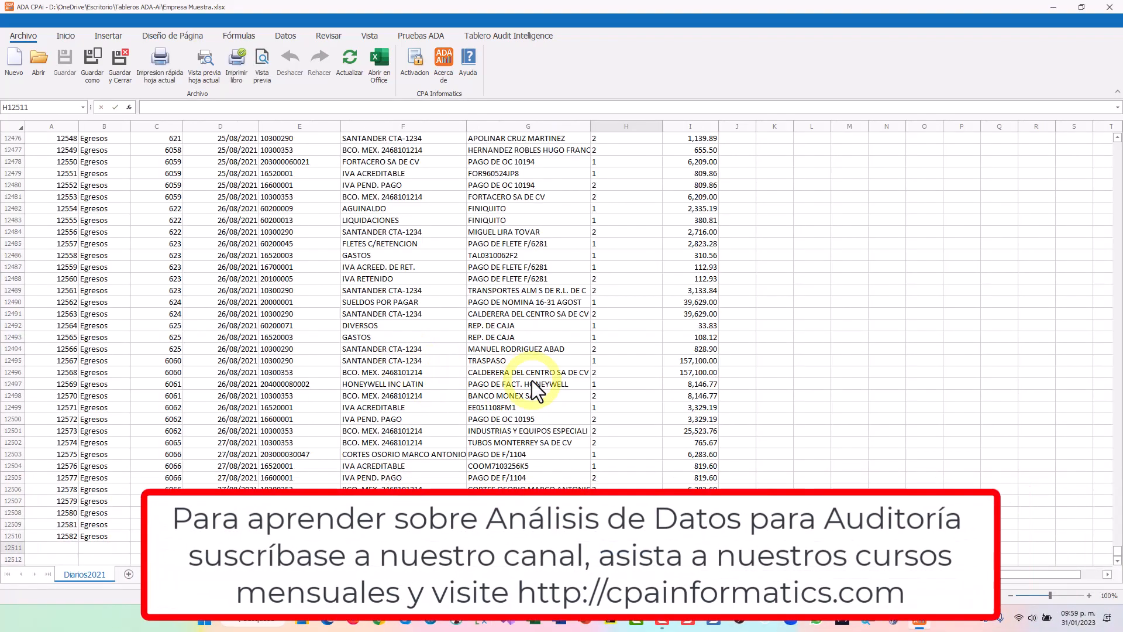
# Step: Examine the extent of the Diarios2021 journal data and its columns, from the policy number and date to the movement type and amount
pyautogui.scroll(-2, 159, 480)
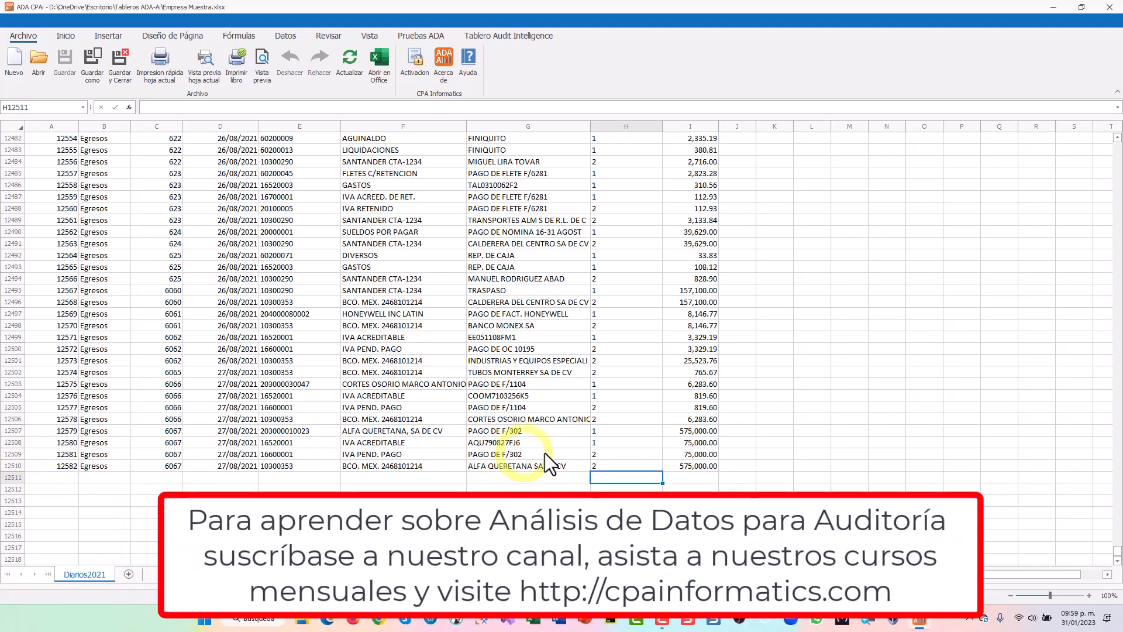
pyautogui.click(690, 454)
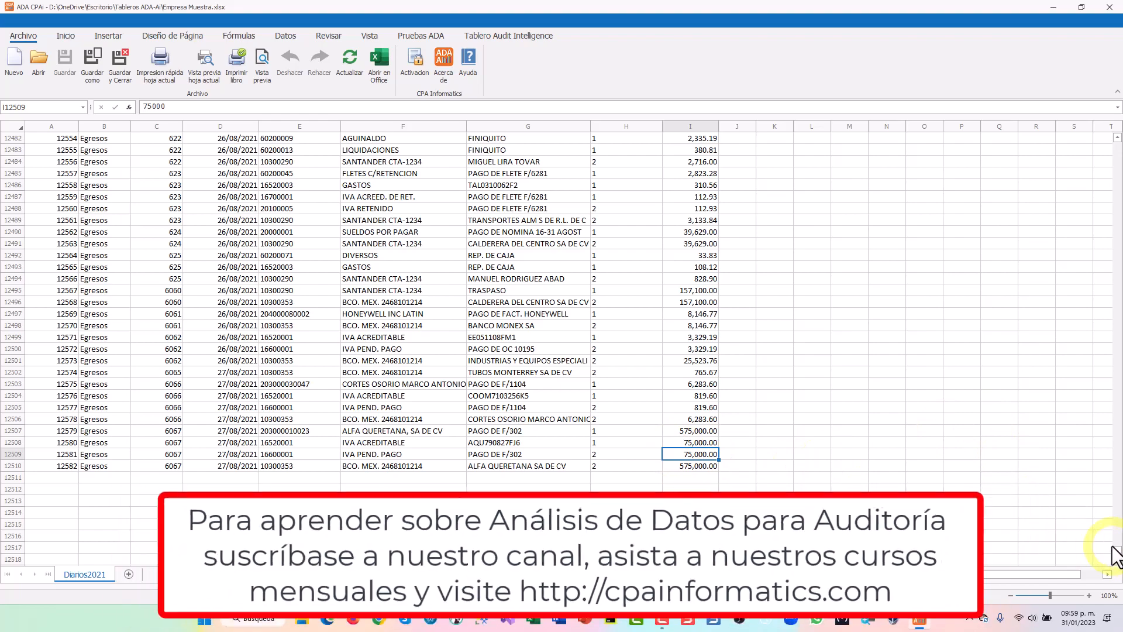
pyautogui.moveTo(1117, 555); pyautogui.dragTo(1101, 143)
pyautogui.click(303, 209)
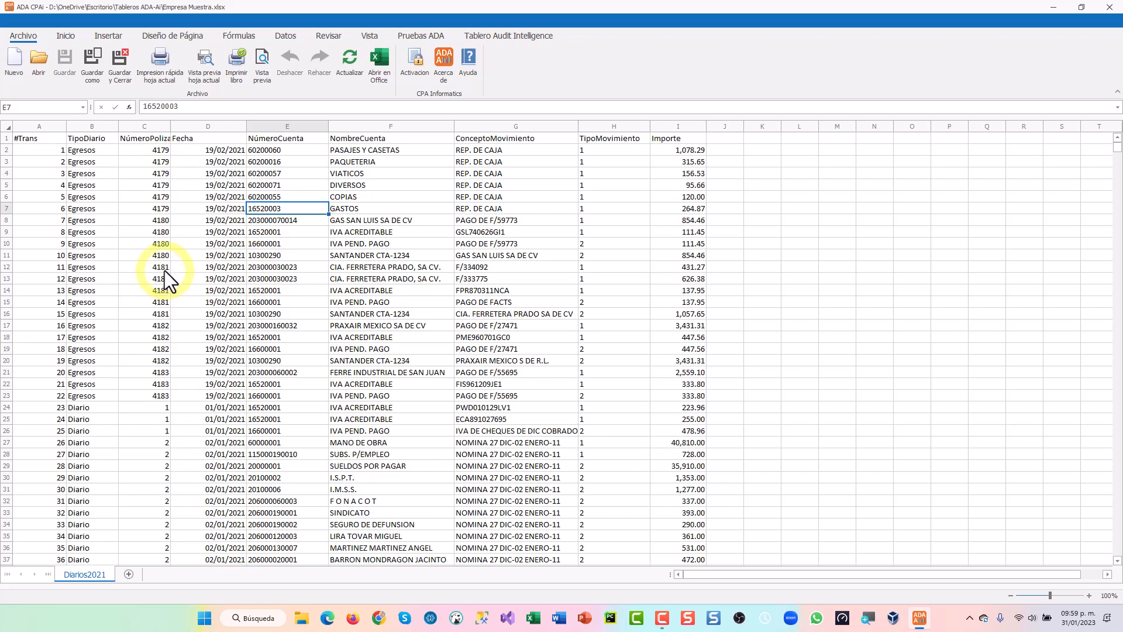
pyautogui.click(229, 231)
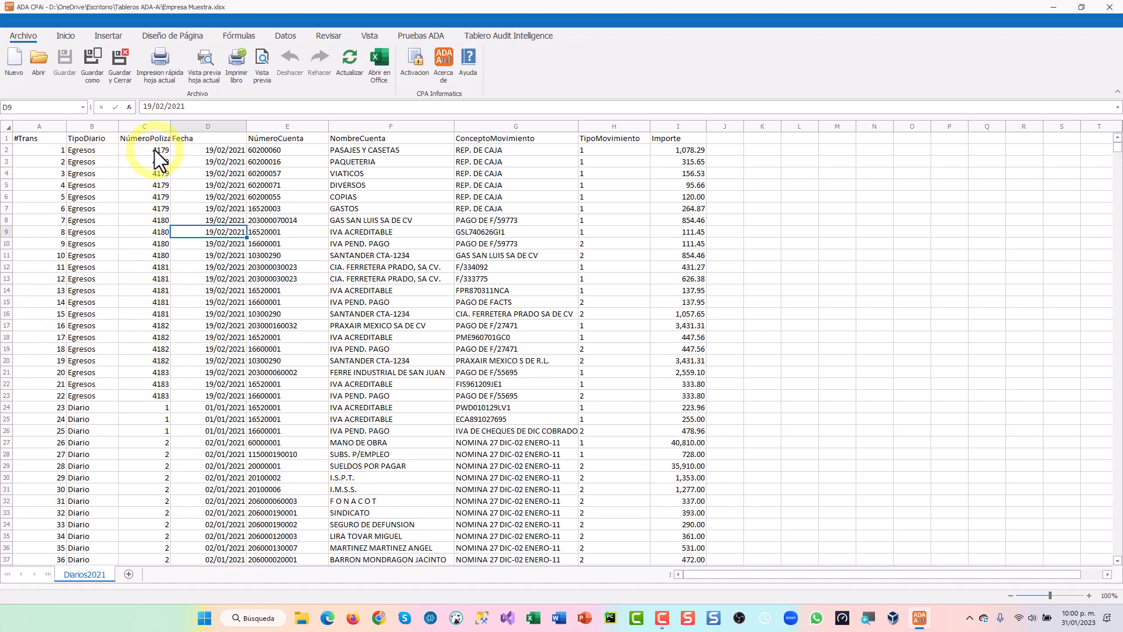
pyautogui.click(218, 151)
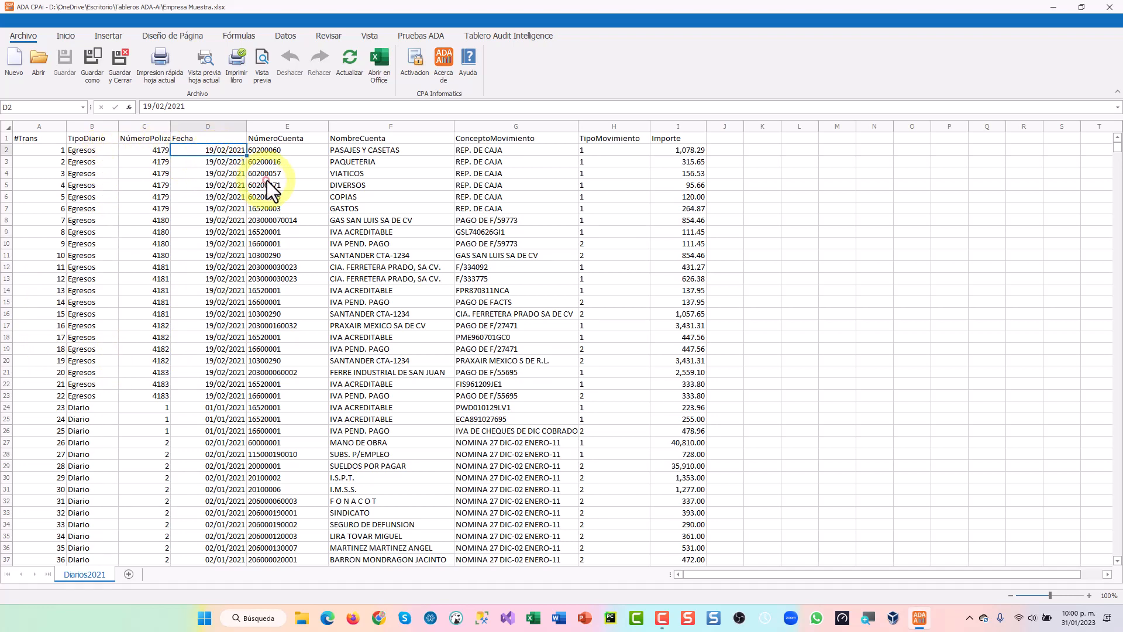
pyautogui.click(299, 173)
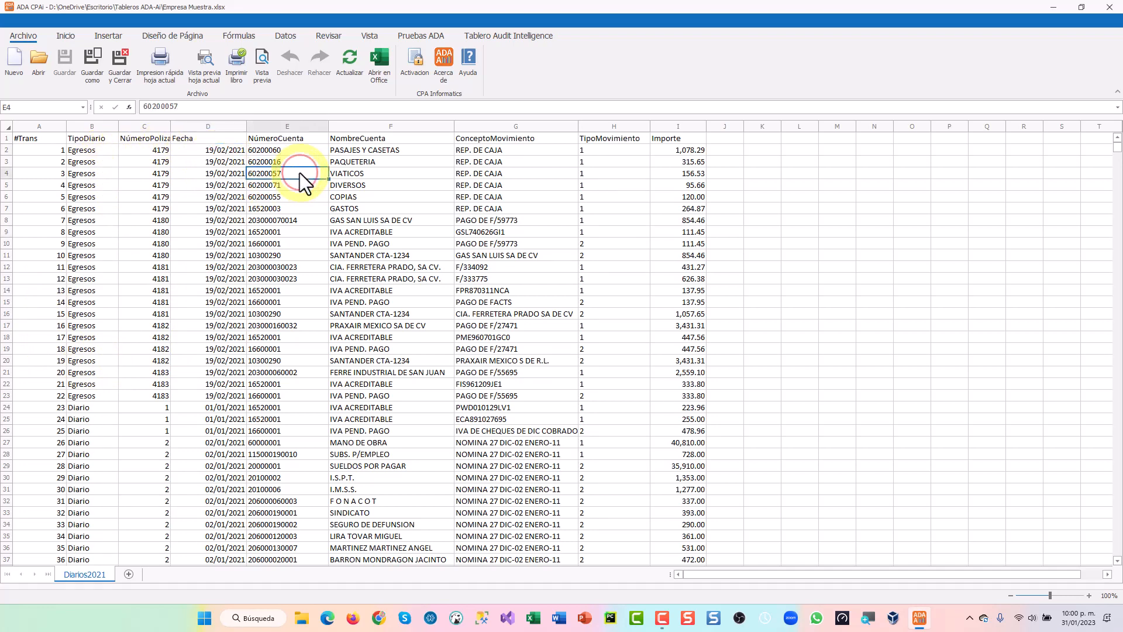
pyautogui.click(376, 184)
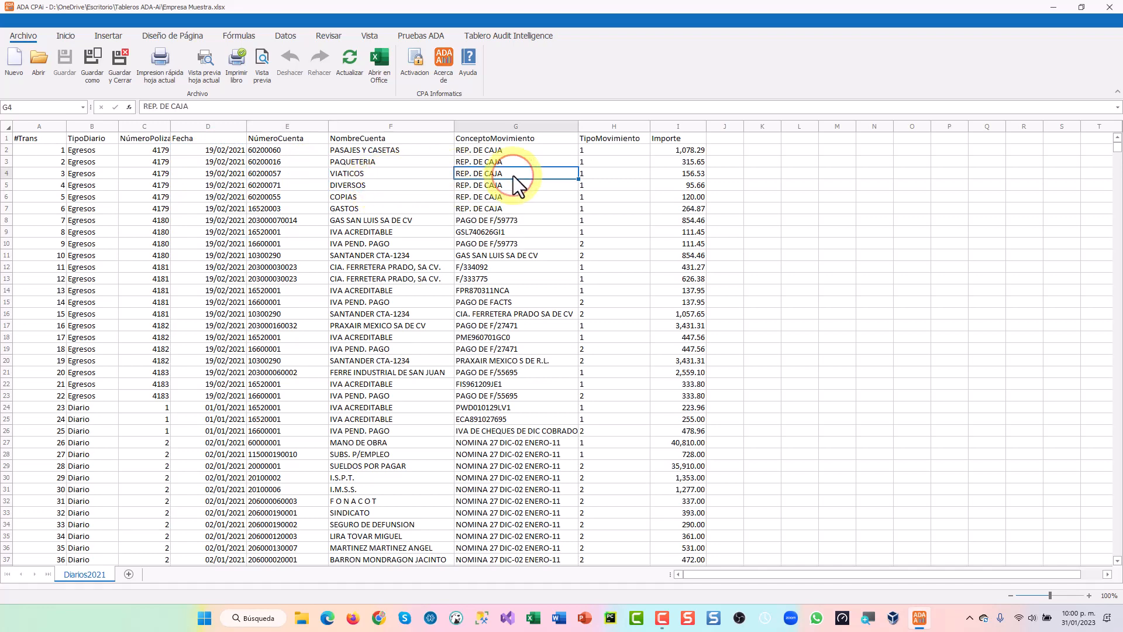
pyautogui.click(613, 183)
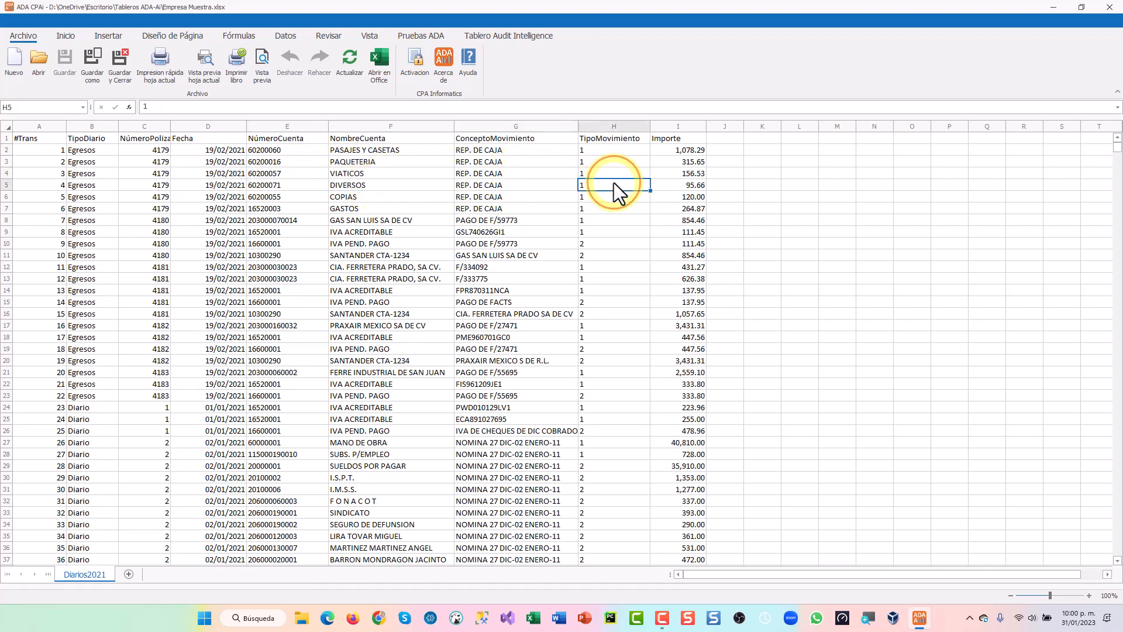
pyautogui.click(682, 183)
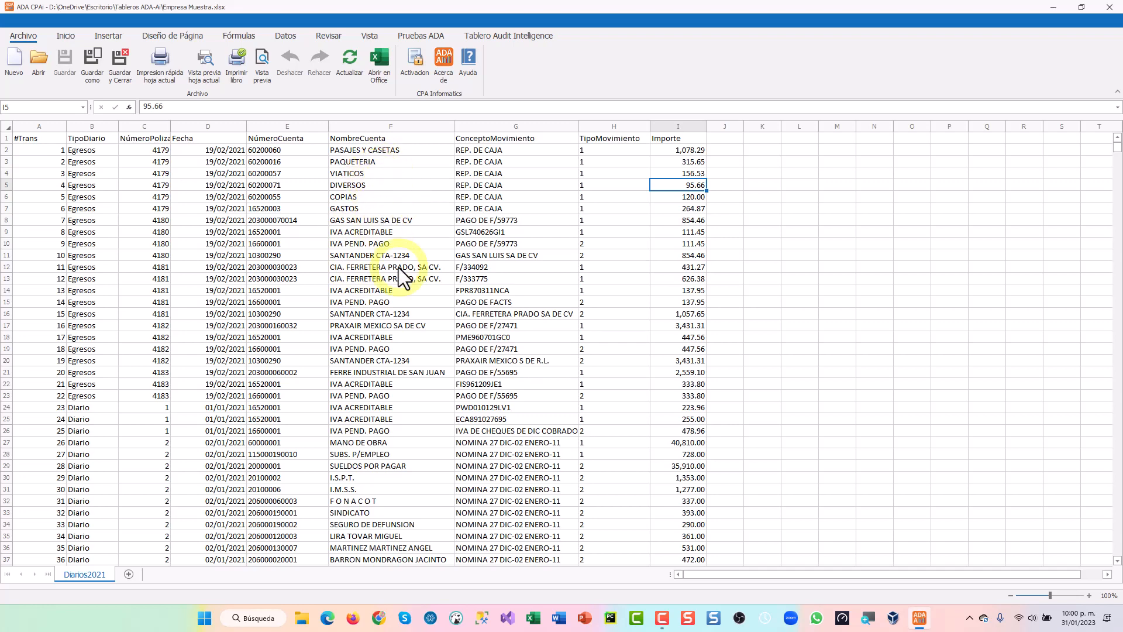
# Step: Accept the Benford configuration with positive values, all cycle tests, 6 suspects, minimum value 10.00, confidence level 90 and maximum N 2500
pyautogui.click(423, 36)
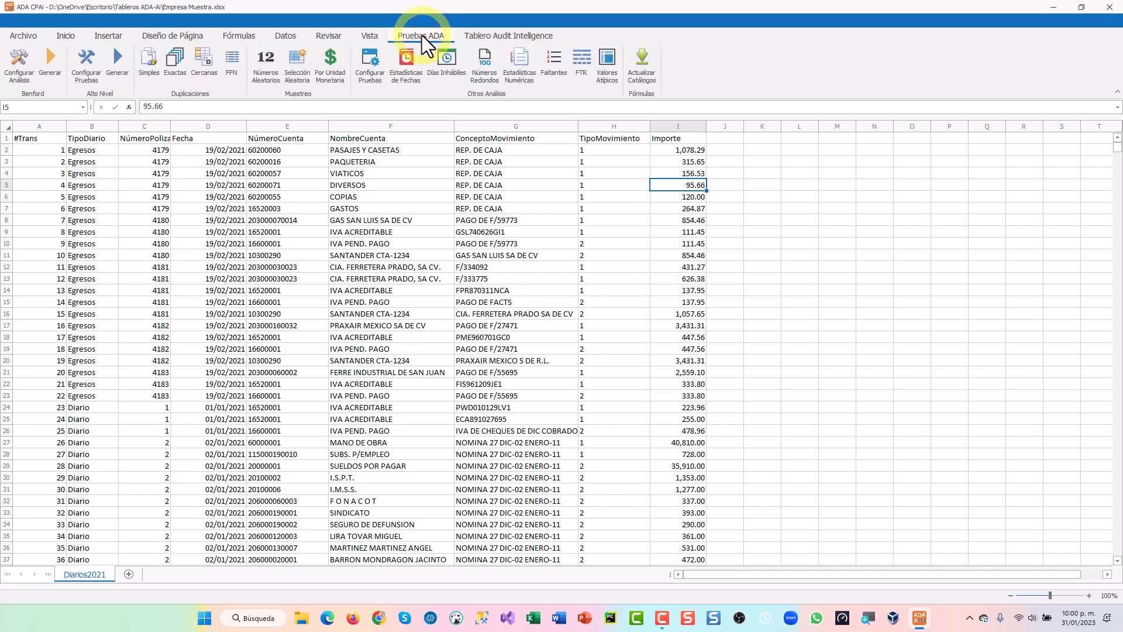
pyautogui.click(18, 76)
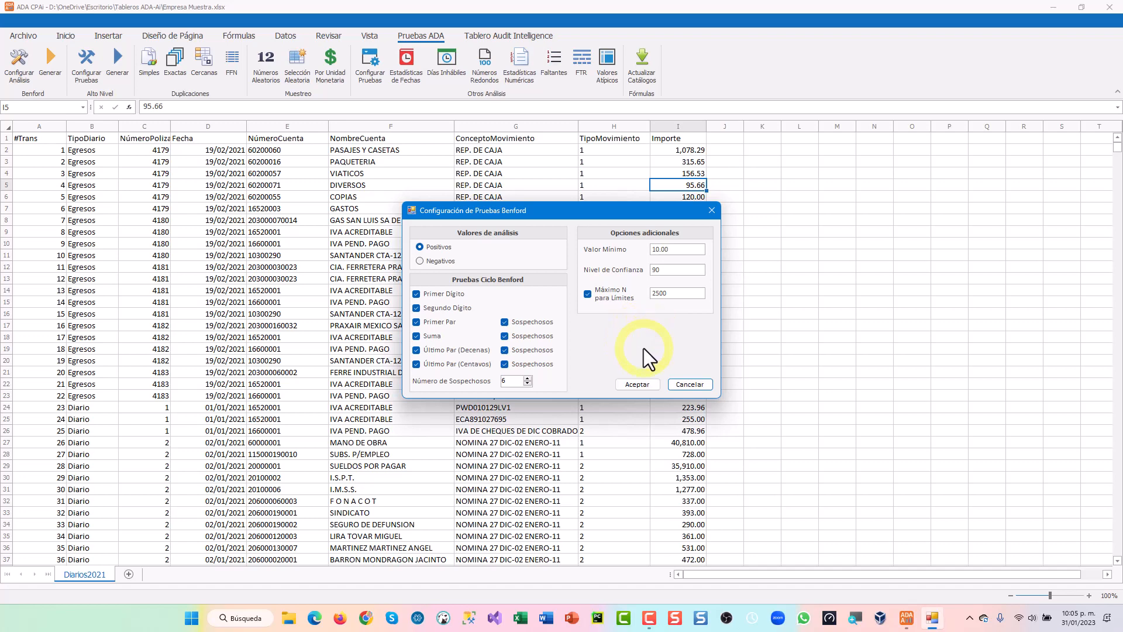
pyautogui.click(636, 385)
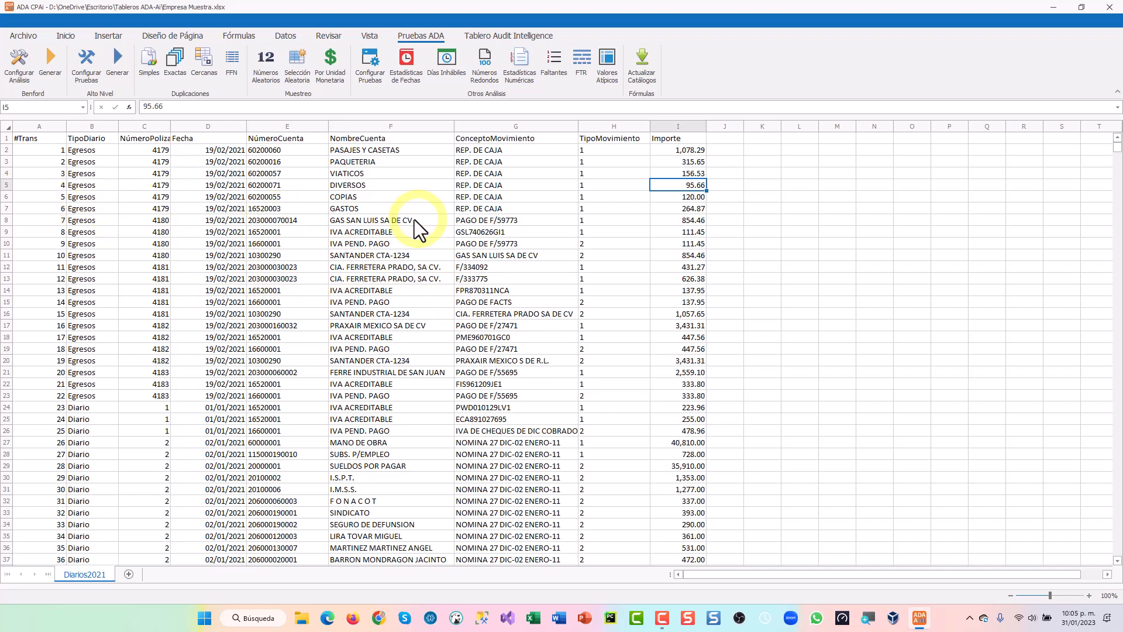
pyautogui.click(360, 240)
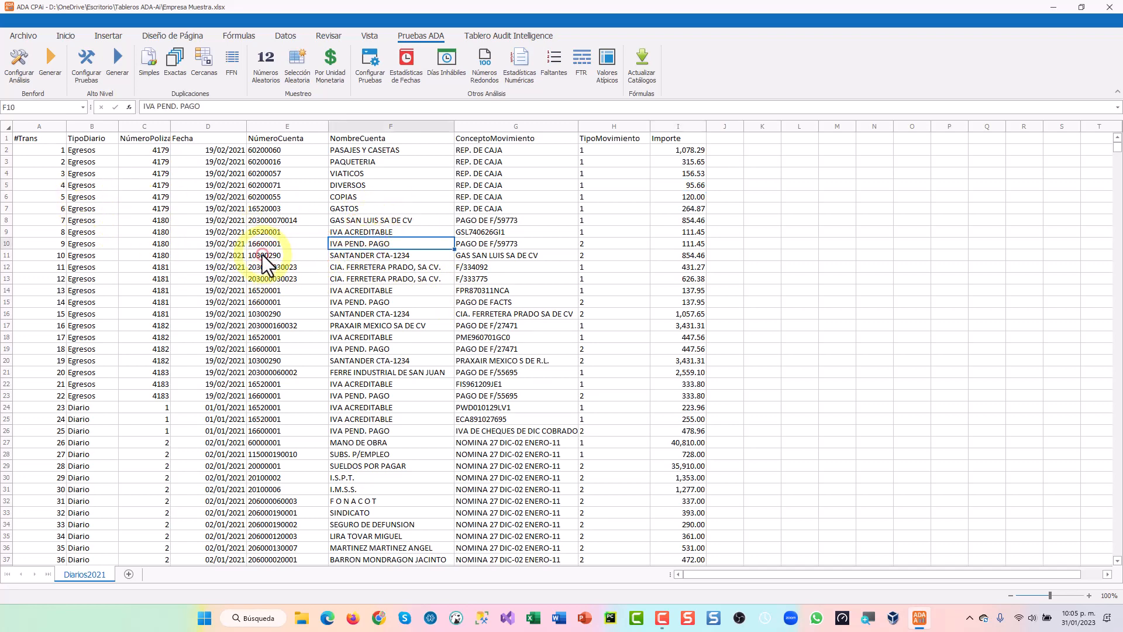
pyautogui.click(262, 254)
pyautogui.click(195, 256)
pyautogui.click(157, 262)
pyautogui.click(332, 263)
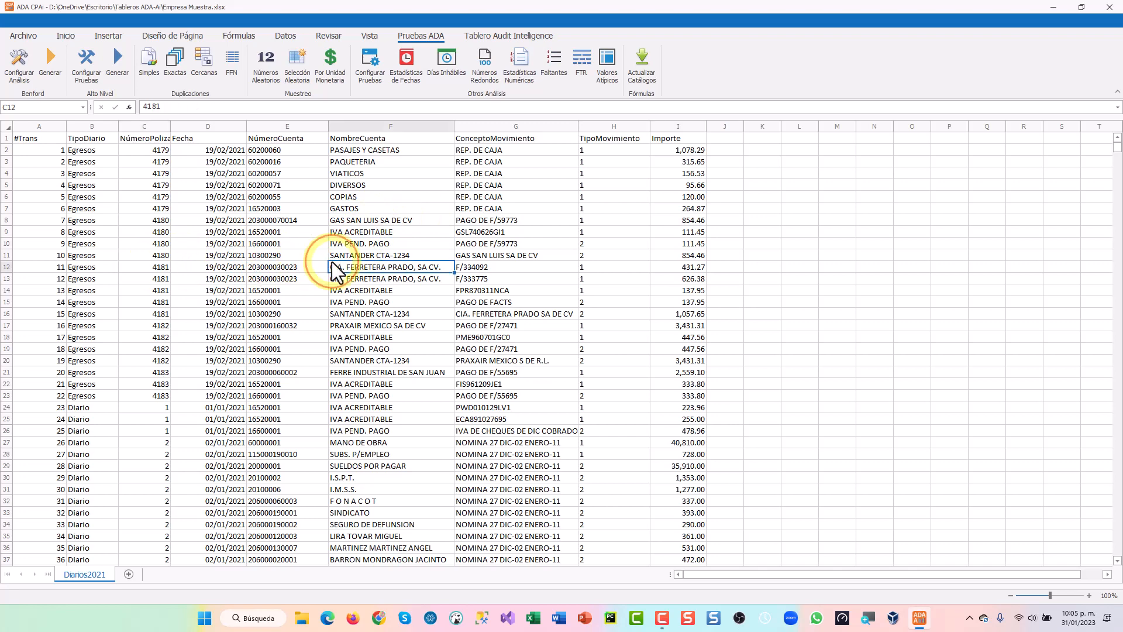
pyautogui.click(459, 256)
pyautogui.click(364, 280)
pyautogui.click(345, 186)
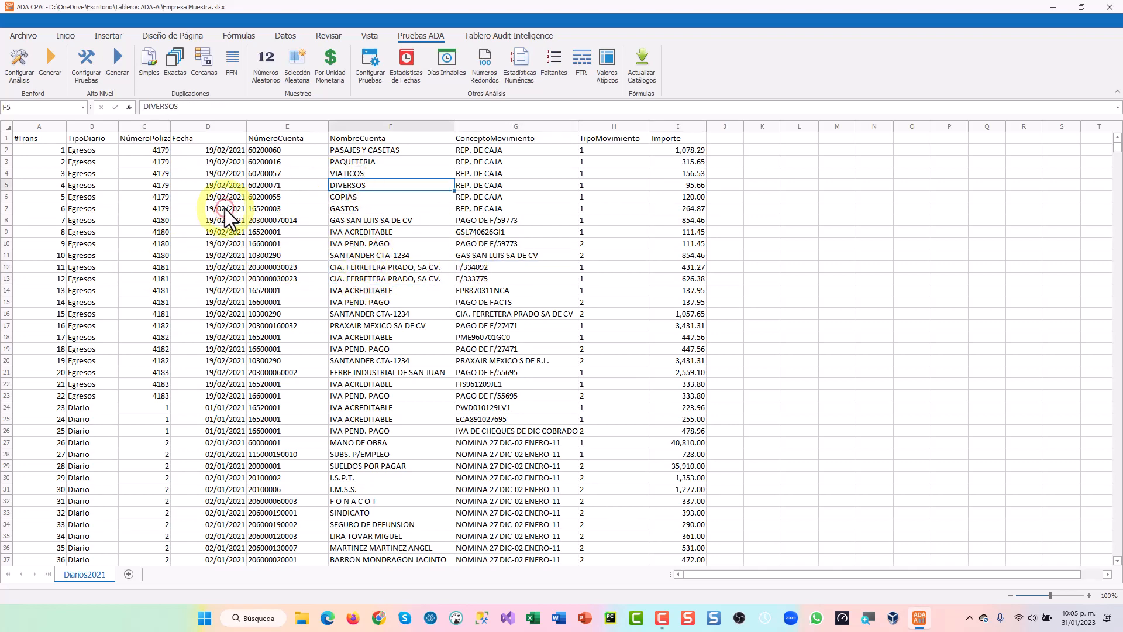
pyautogui.click(225, 209)
pyautogui.click(161, 210)
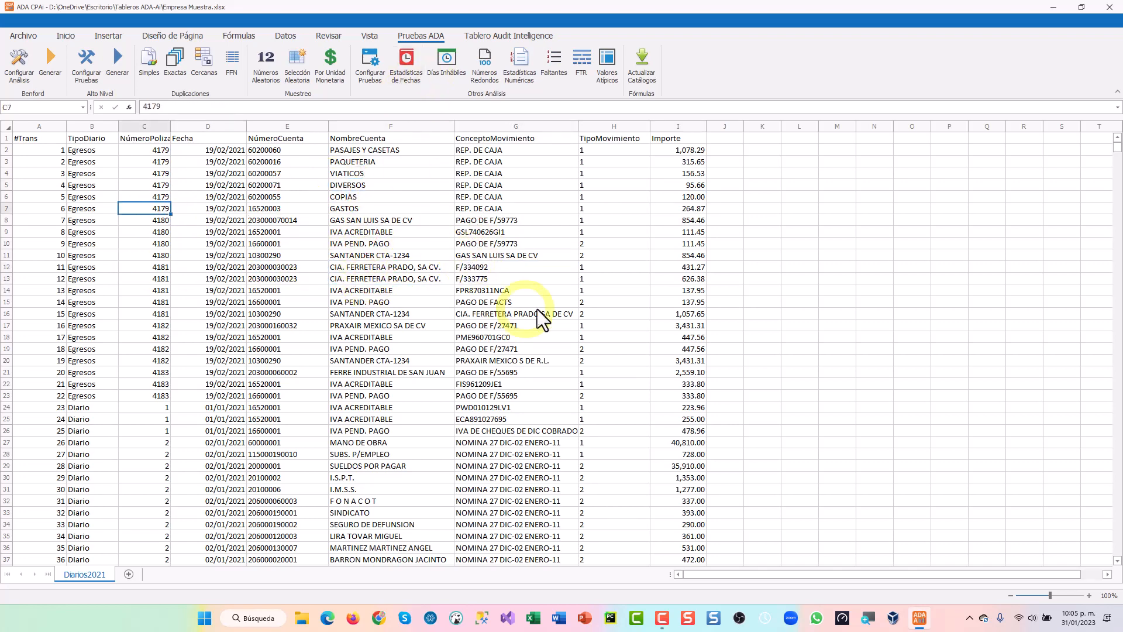
pyautogui.click(839, 255)
pyautogui.click(868, 325)
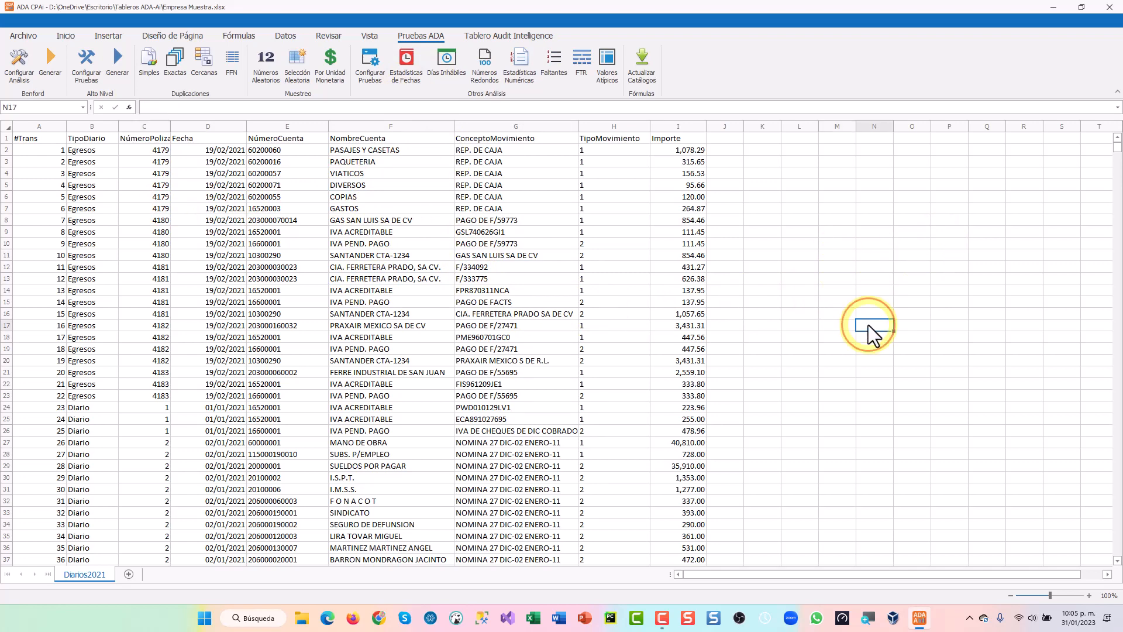
pyautogui.moveTo(828, 210); pyautogui.dragTo(1013, 403)
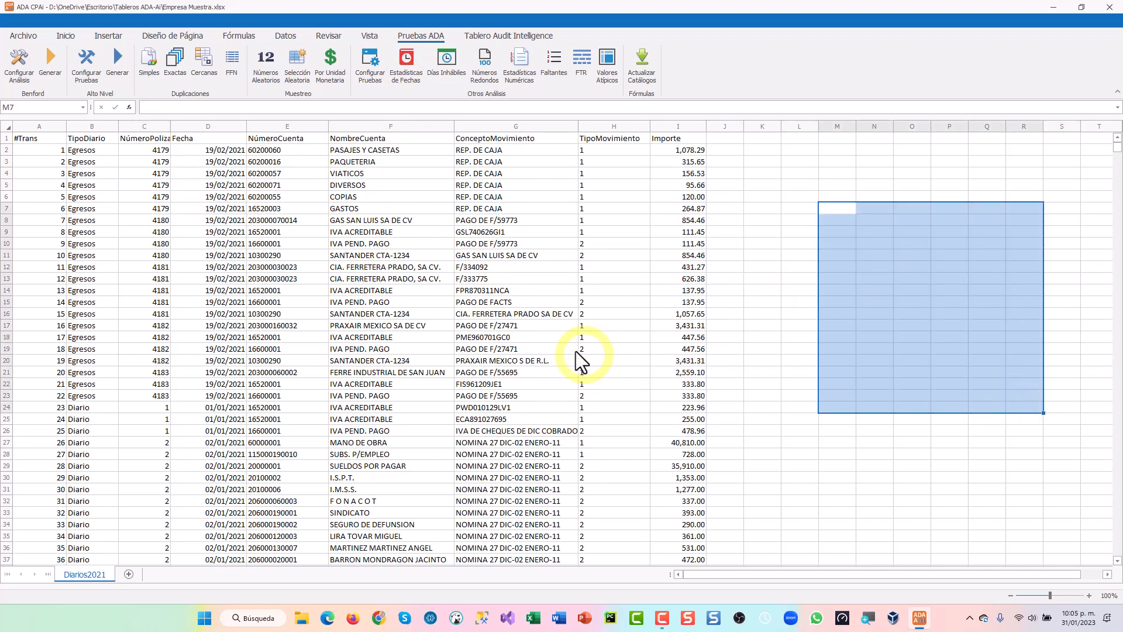
pyautogui.click(270, 290)
pyautogui.click(379, 279)
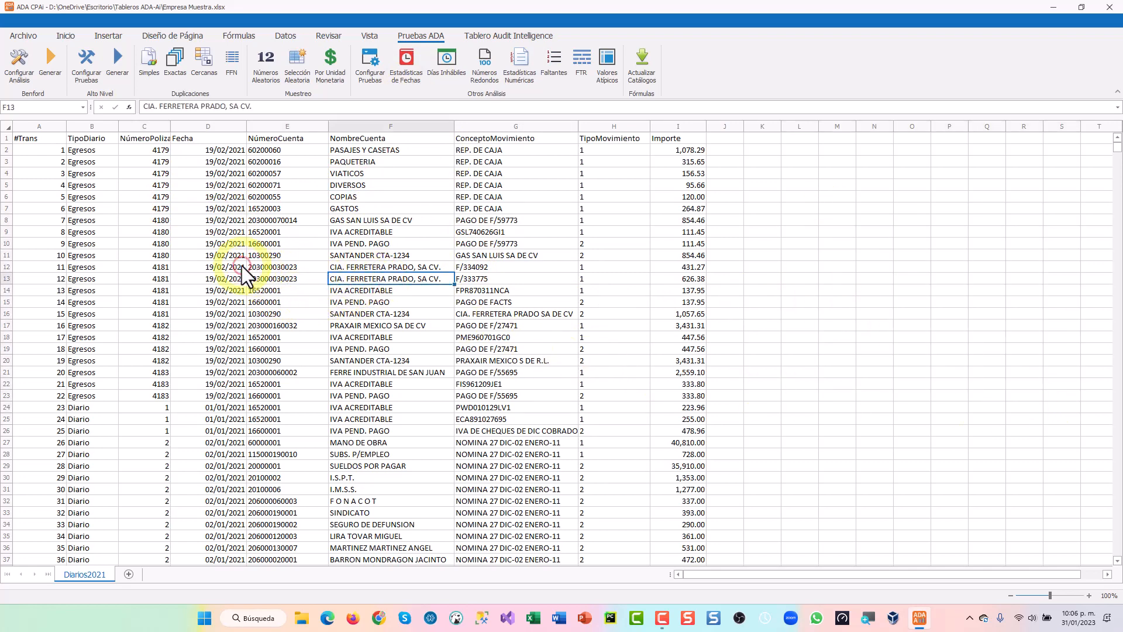
pyautogui.click(241, 266)
pyautogui.click(281, 255)
pyautogui.click(344, 257)
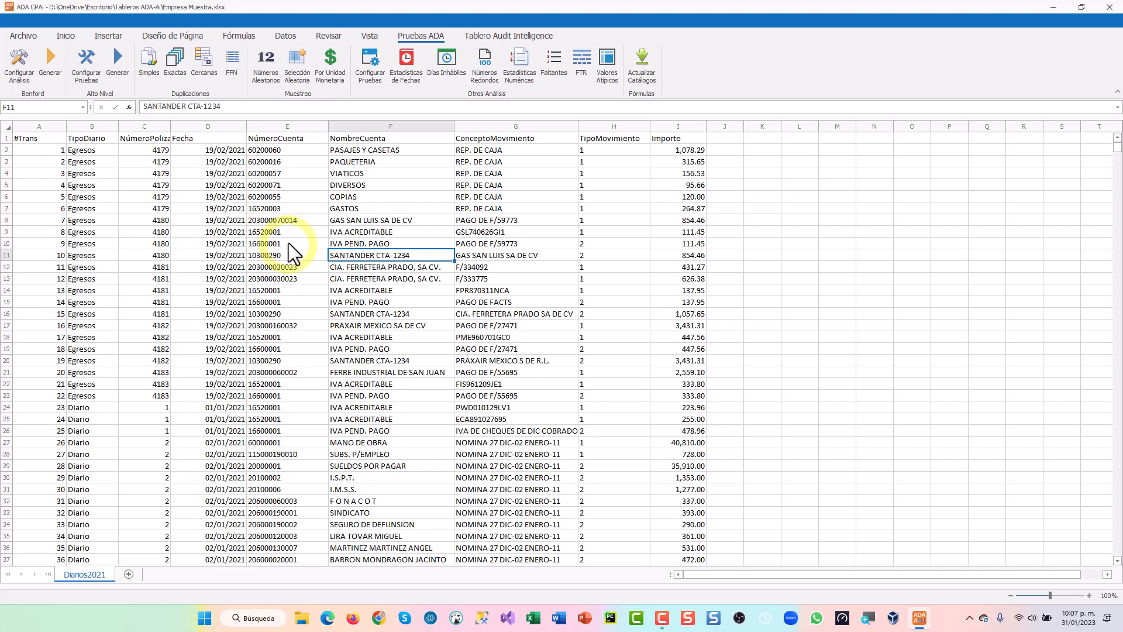
pyautogui.click(272, 264)
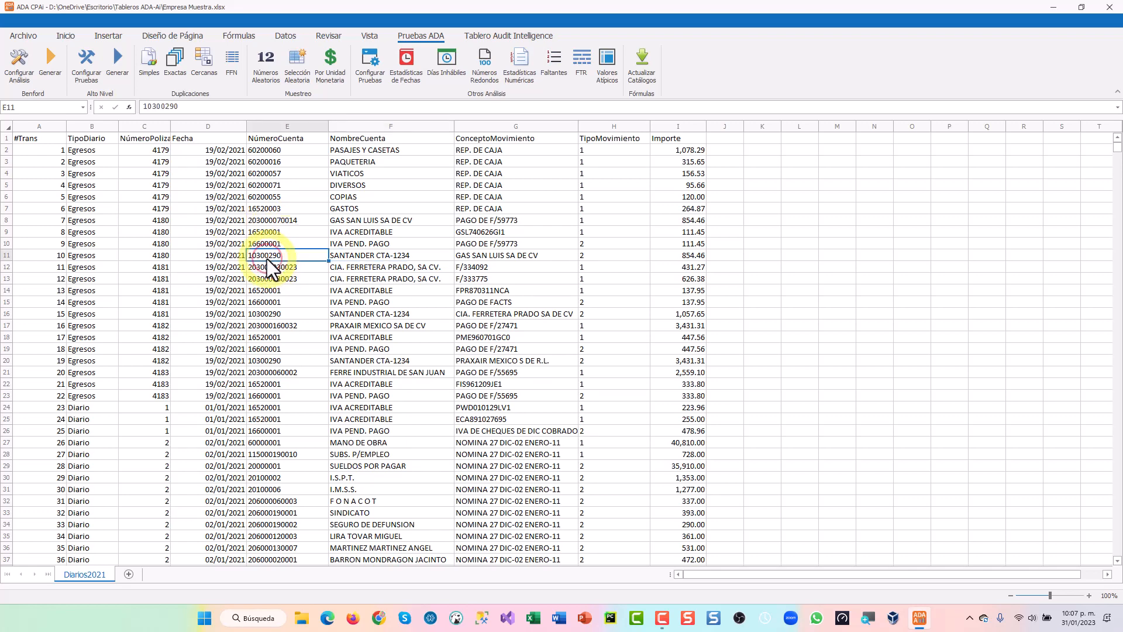
pyautogui.click(351, 266)
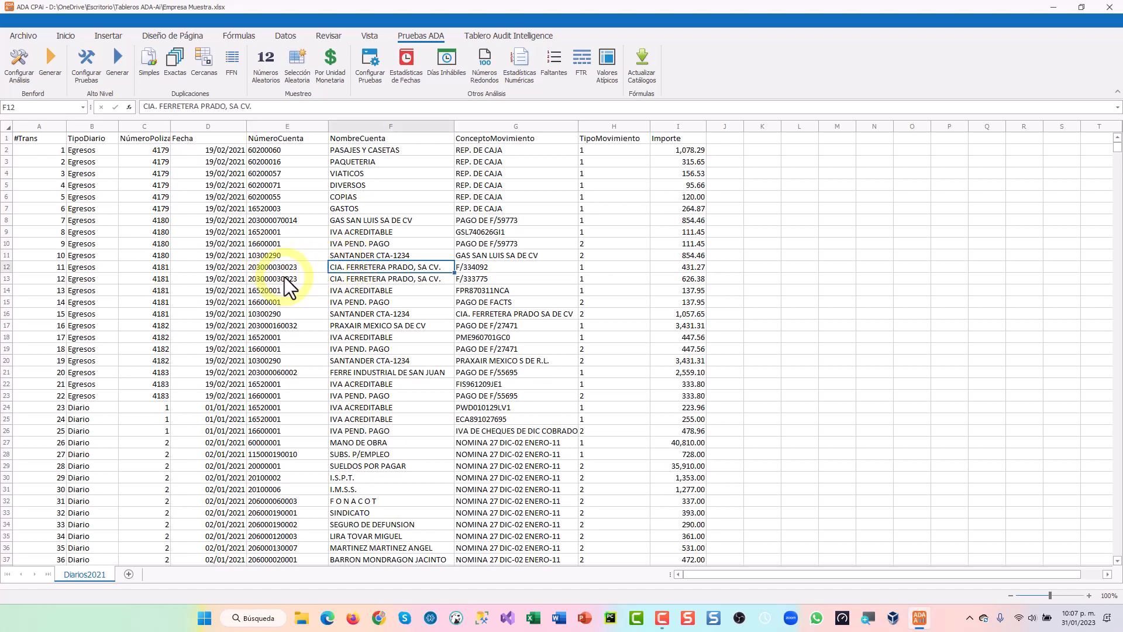
pyautogui.click(257, 233)
pyautogui.click(219, 243)
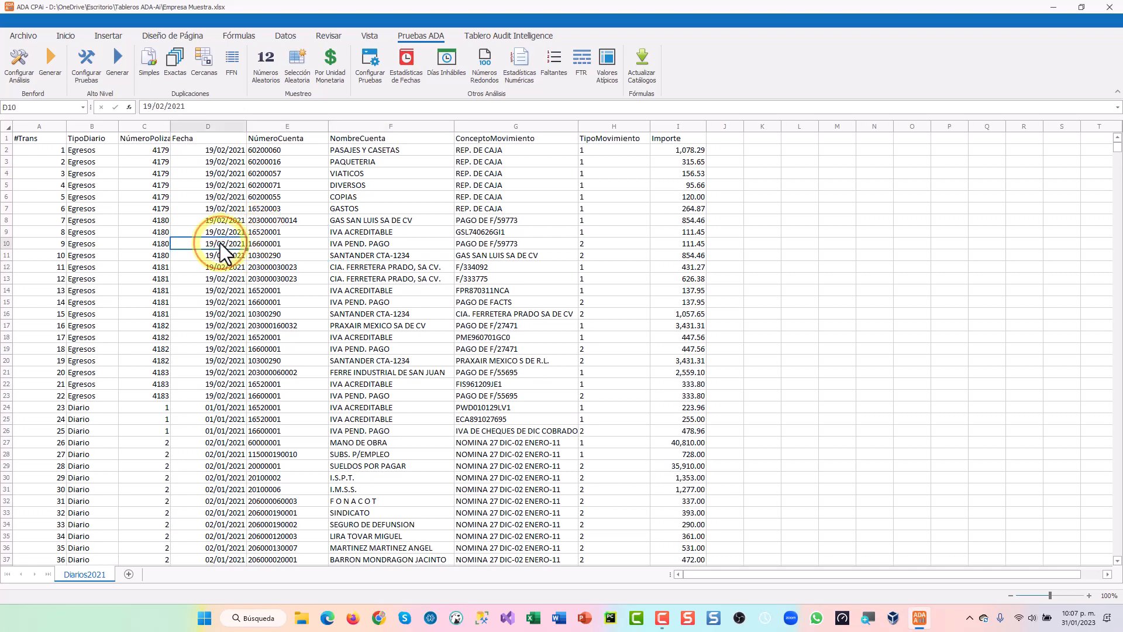
pyautogui.click(148, 266)
pyautogui.click(213, 310)
pyautogui.click(272, 303)
pyautogui.click(377, 315)
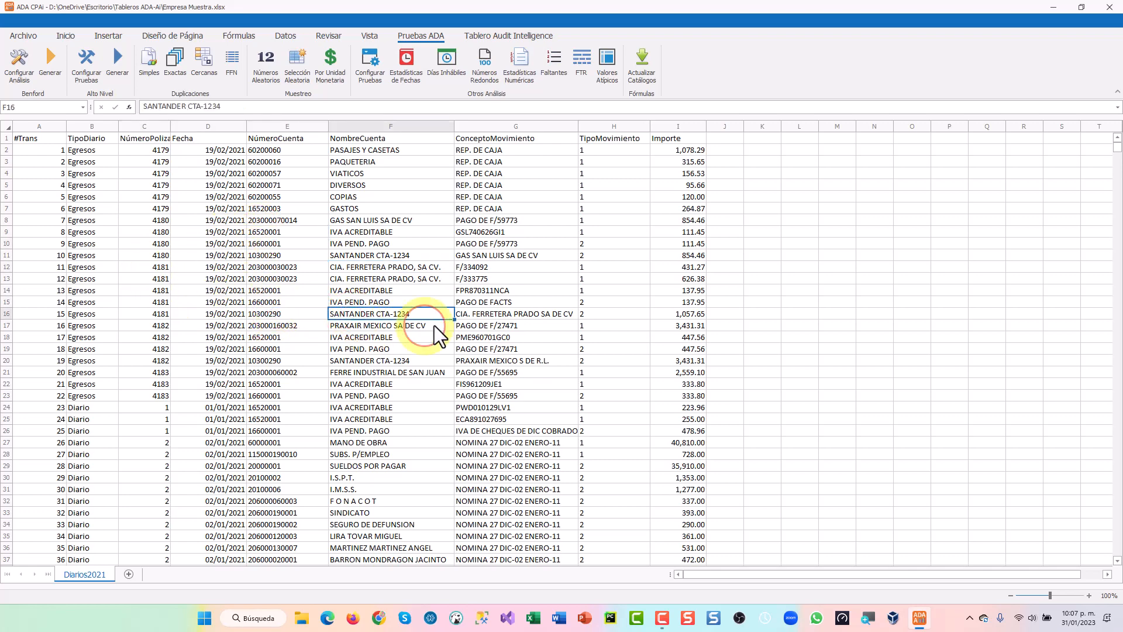
pyautogui.click(489, 322)
pyautogui.click(382, 317)
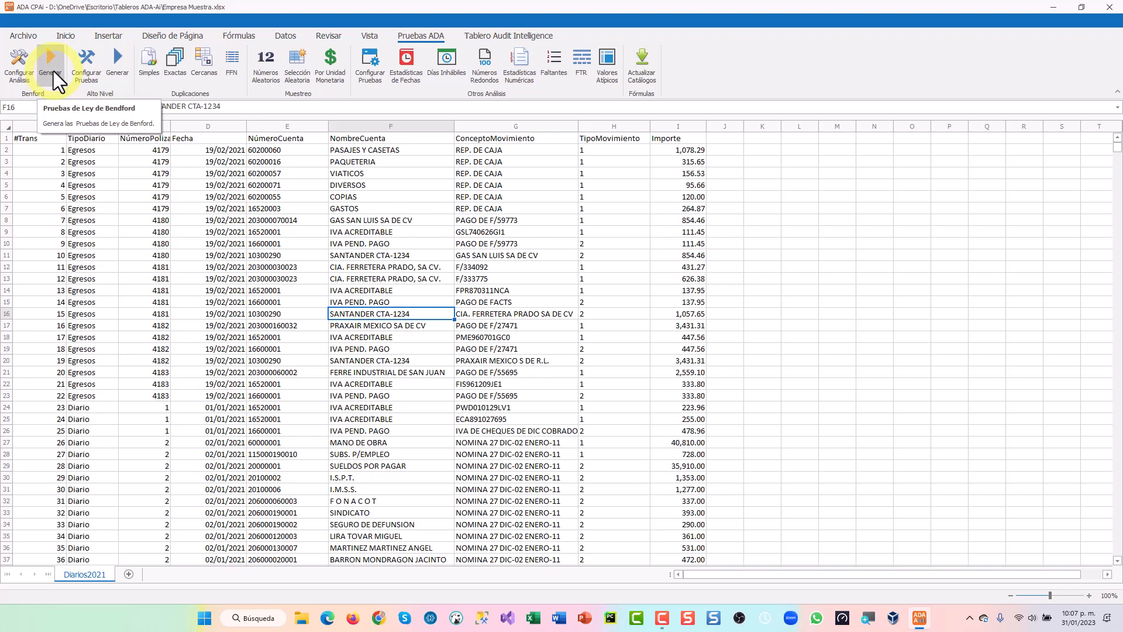
# Step: Generate the Benford's Law tests on the Importe column, placing the results in the current workbook instead of a new file
pyautogui.click(54, 71)
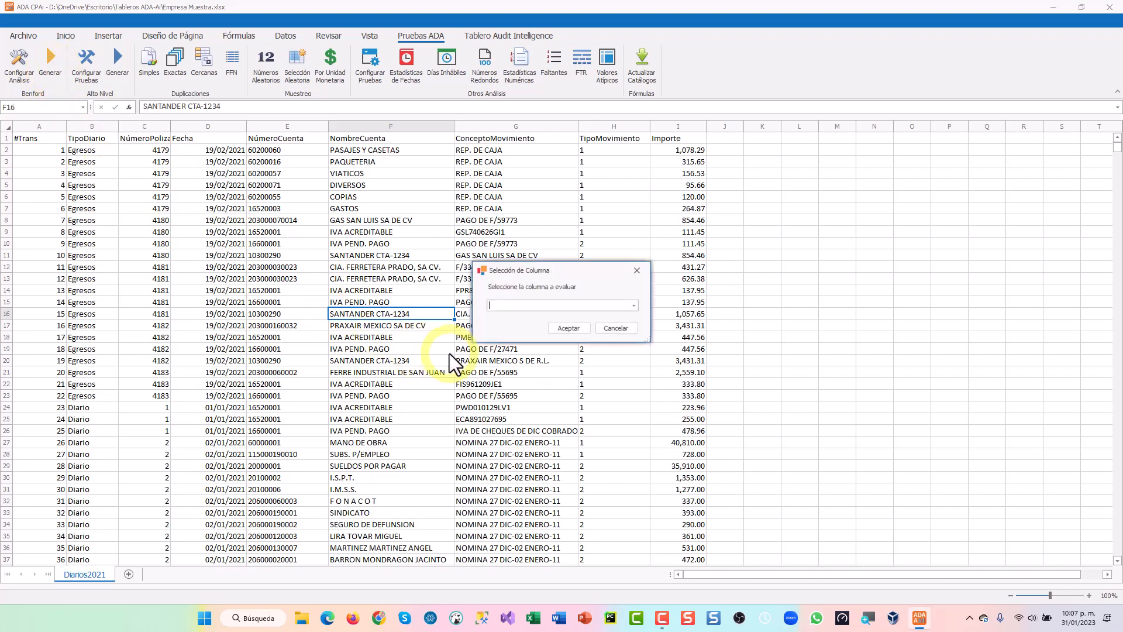
pyautogui.click(634, 307)
pyautogui.moveTo(635, 334); pyautogui.dragTo(631, 362)
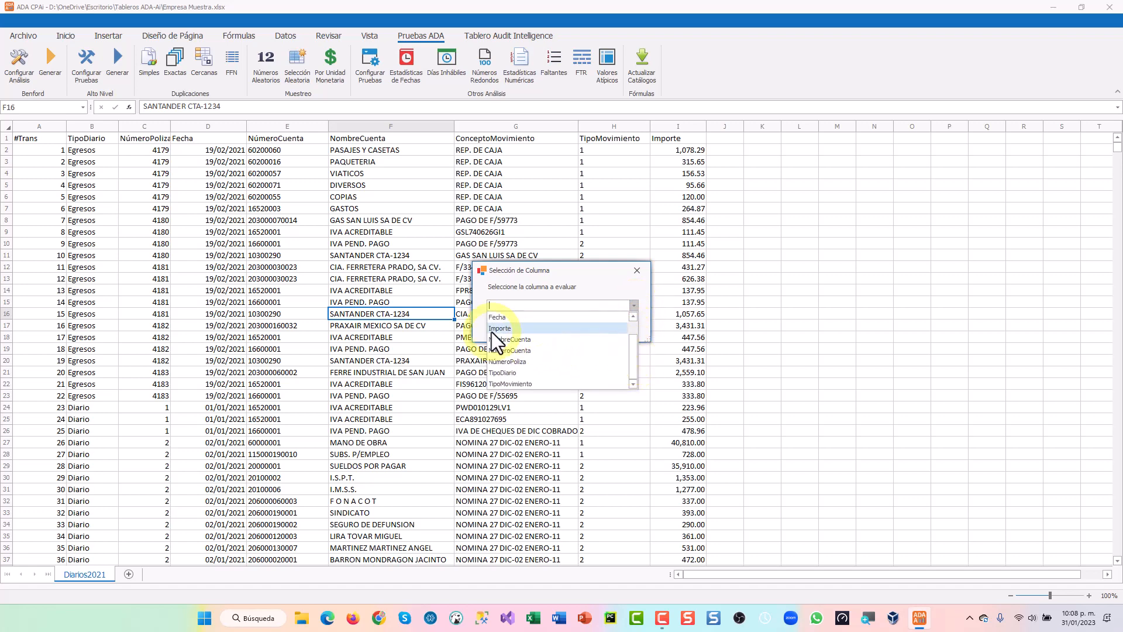
pyautogui.click(518, 330)
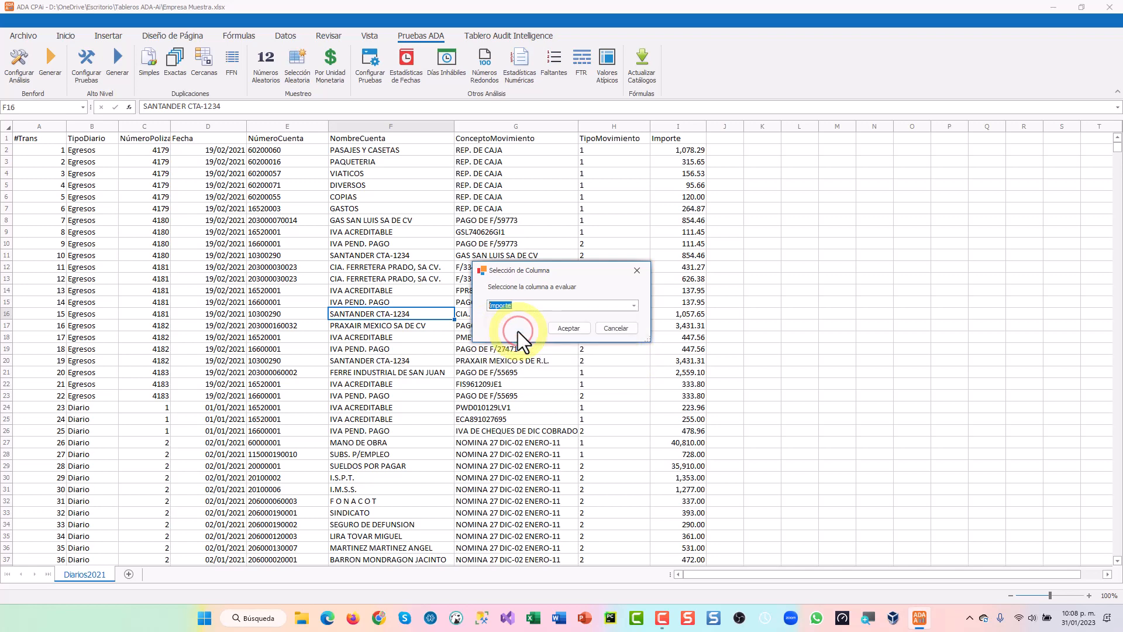
pyautogui.click(568, 329)
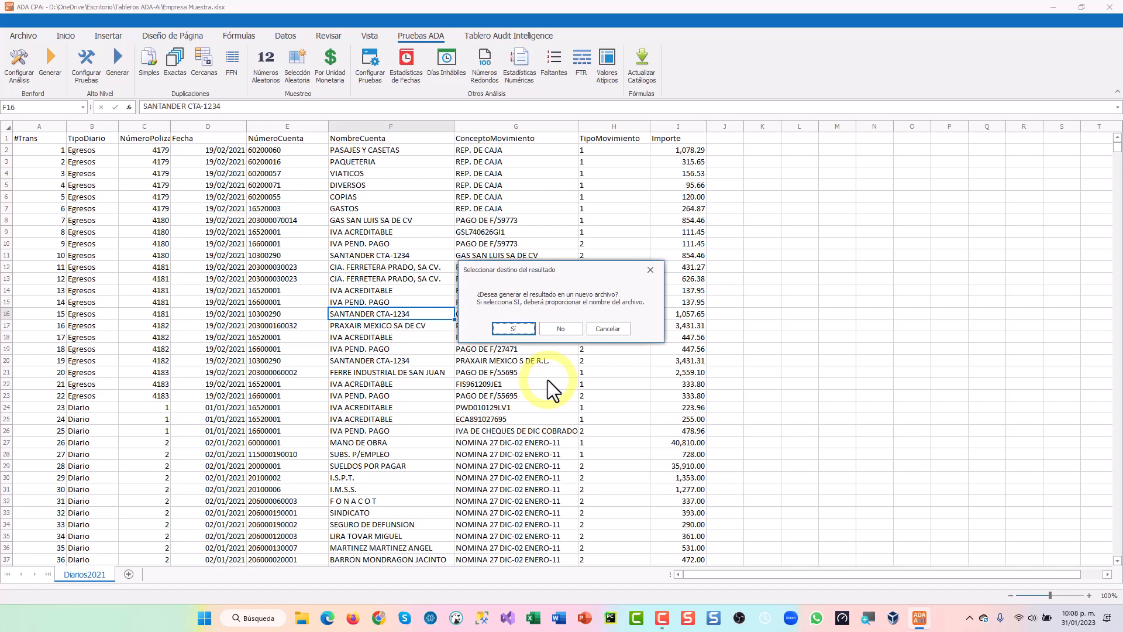
pyautogui.click(561, 332)
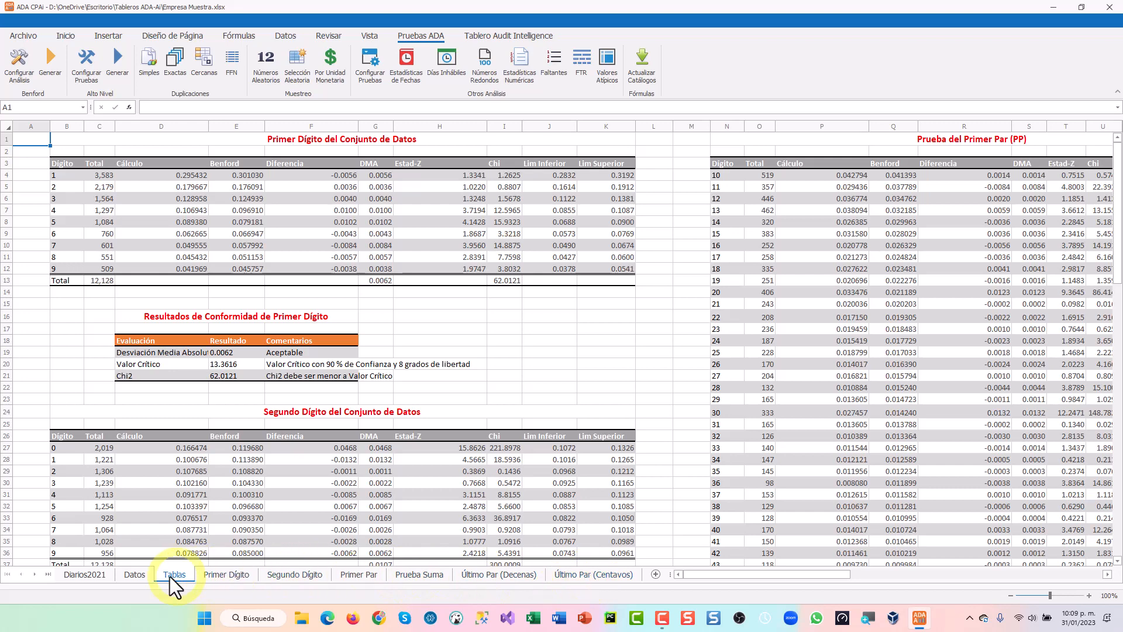
# Step: Review the Diarios2021 source data, then examine the digits 1 to 9 in the first-digit table of the Tablas sheet
pyautogui.click(86, 576)
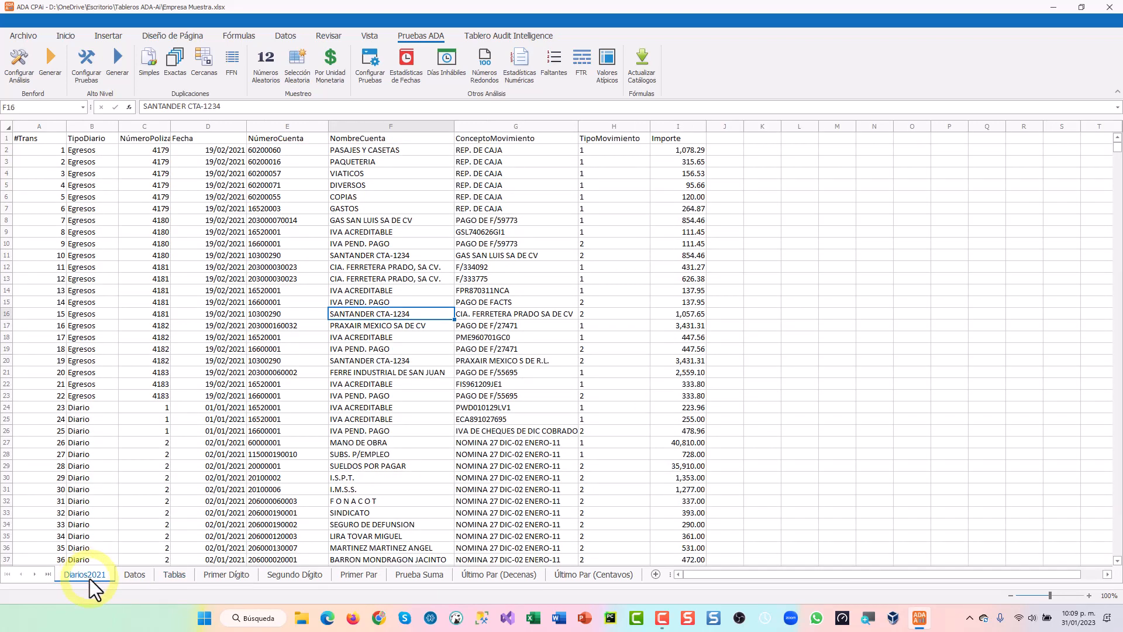
pyautogui.click(173, 573)
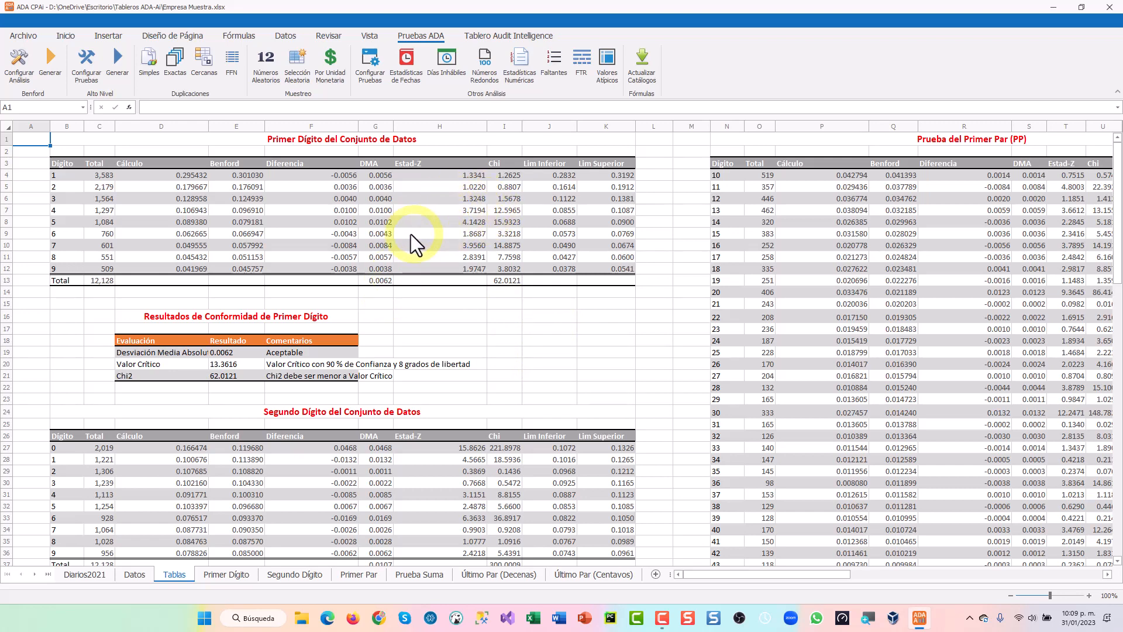
pyautogui.click(59, 179)
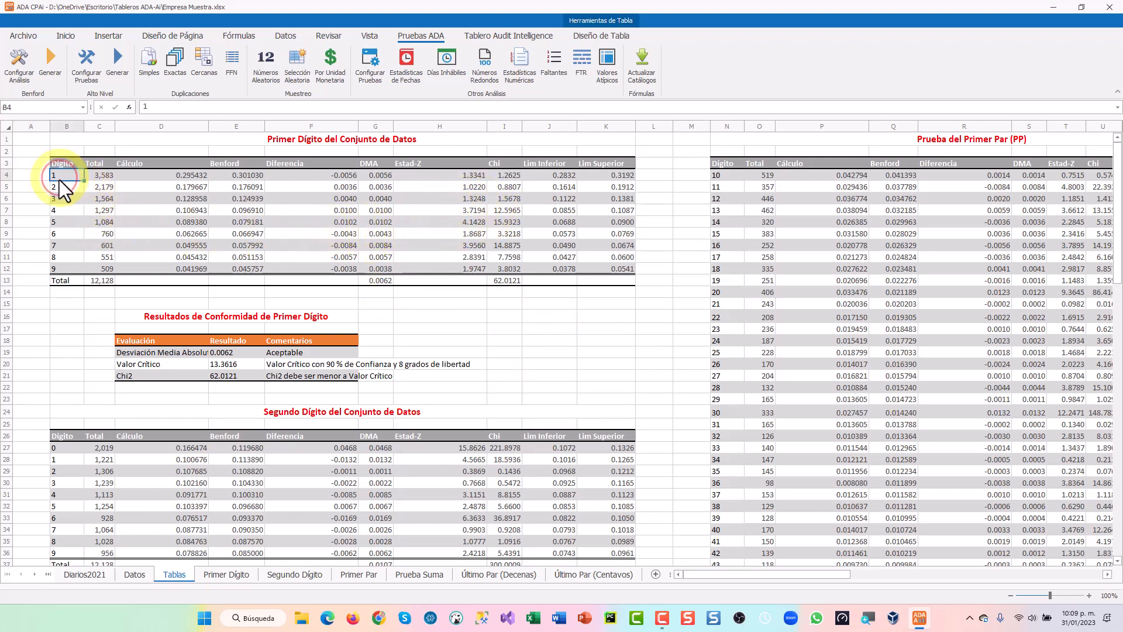
pyautogui.click(62, 195)
pyautogui.click(63, 212)
pyautogui.click(62, 237)
pyautogui.click(65, 248)
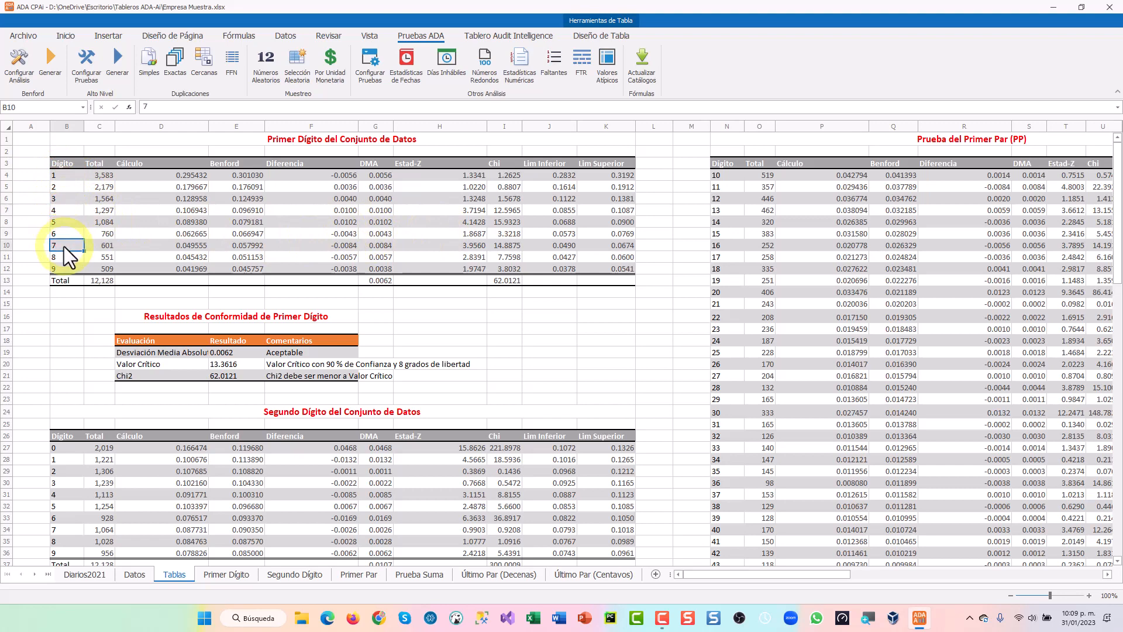
pyautogui.click(64, 258)
pyautogui.click(66, 267)
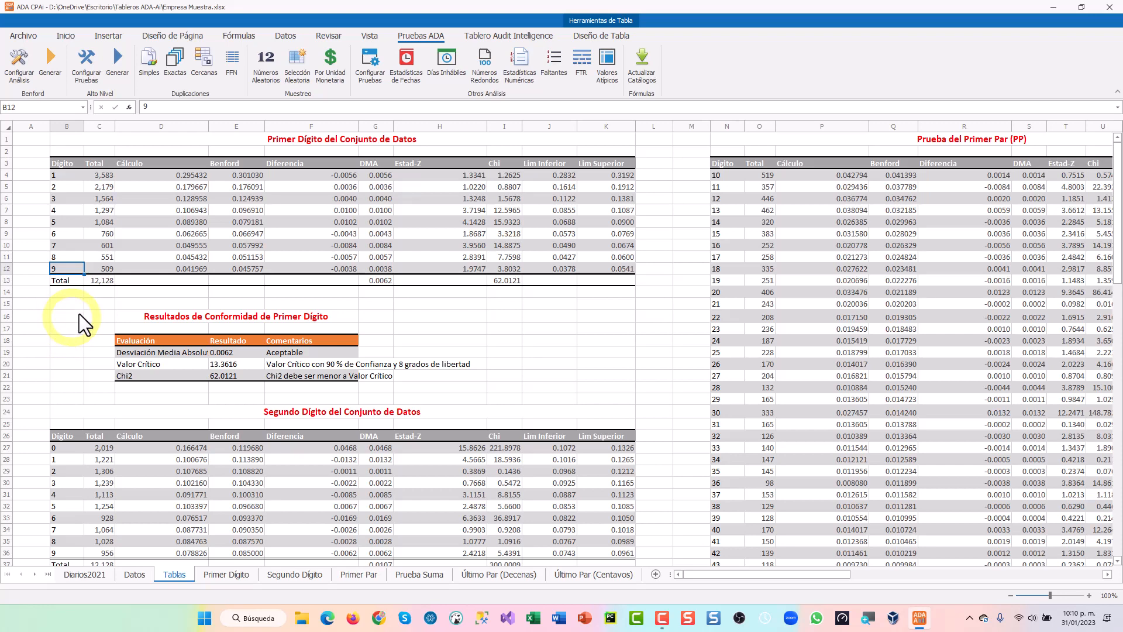
# Step: Compare the Cálculo proportions with the Benford proportions and their Diferencia values in the first-digit table
pyautogui.moveTo(183, 174); pyautogui.dragTo(187, 269)
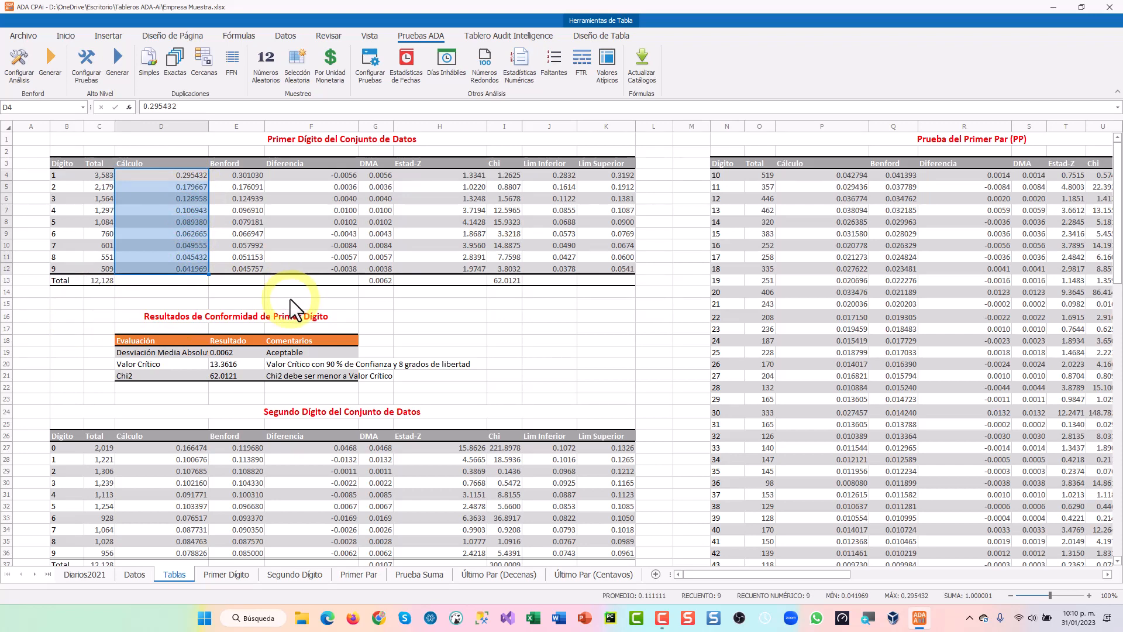
pyautogui.scroll(3, 304, 307)
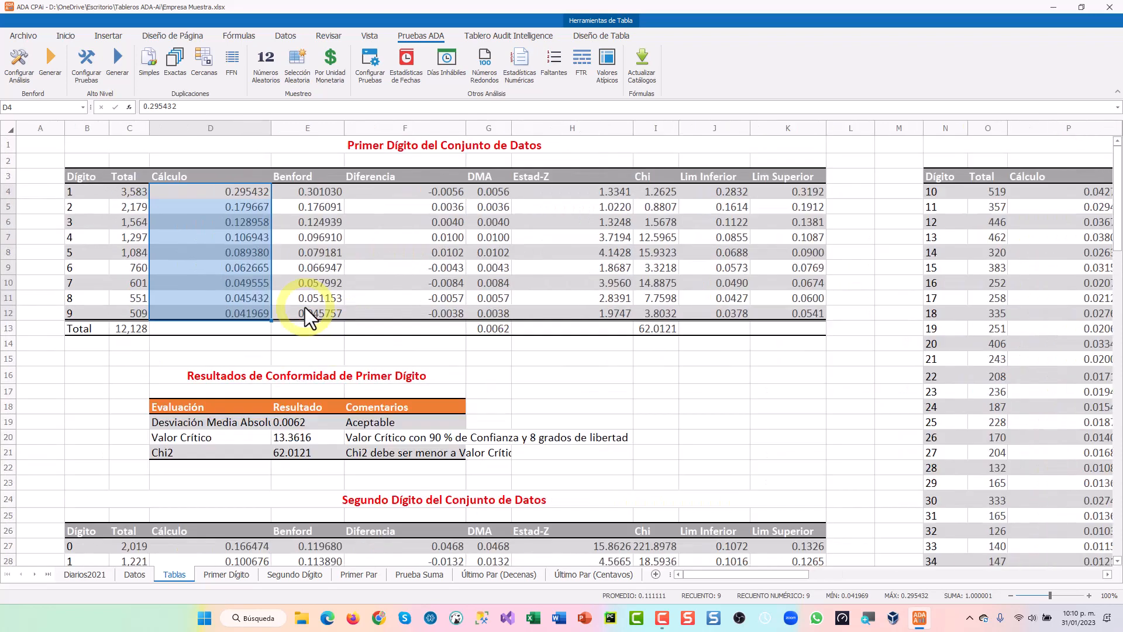
pyautogui.click(432, 251)
pyautogui.moveTo(363, 201); pyautogui.dragTo(354, 335)
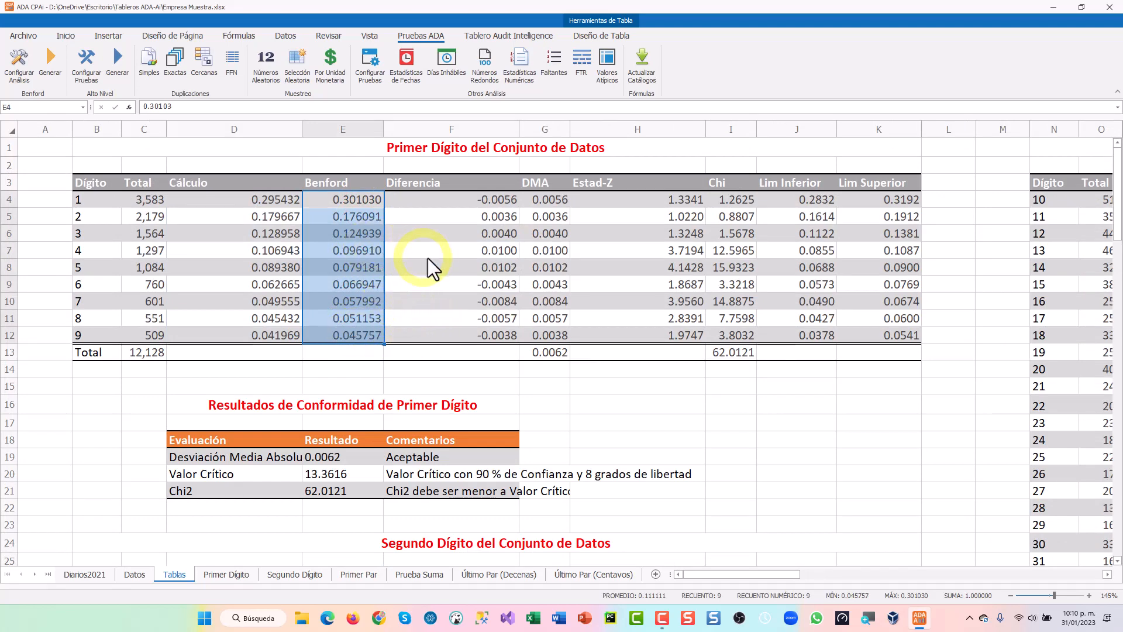
pyautogui.click(357, 202)
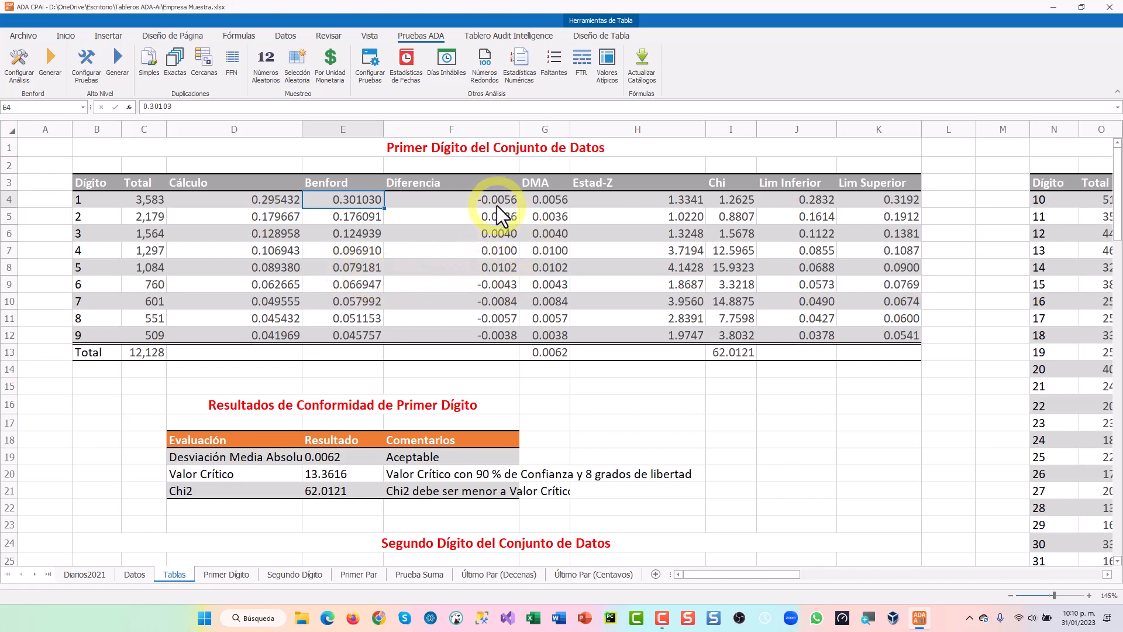
pyautogui.moveTo(496, 205); pyautogui.dragTo(493, 325)
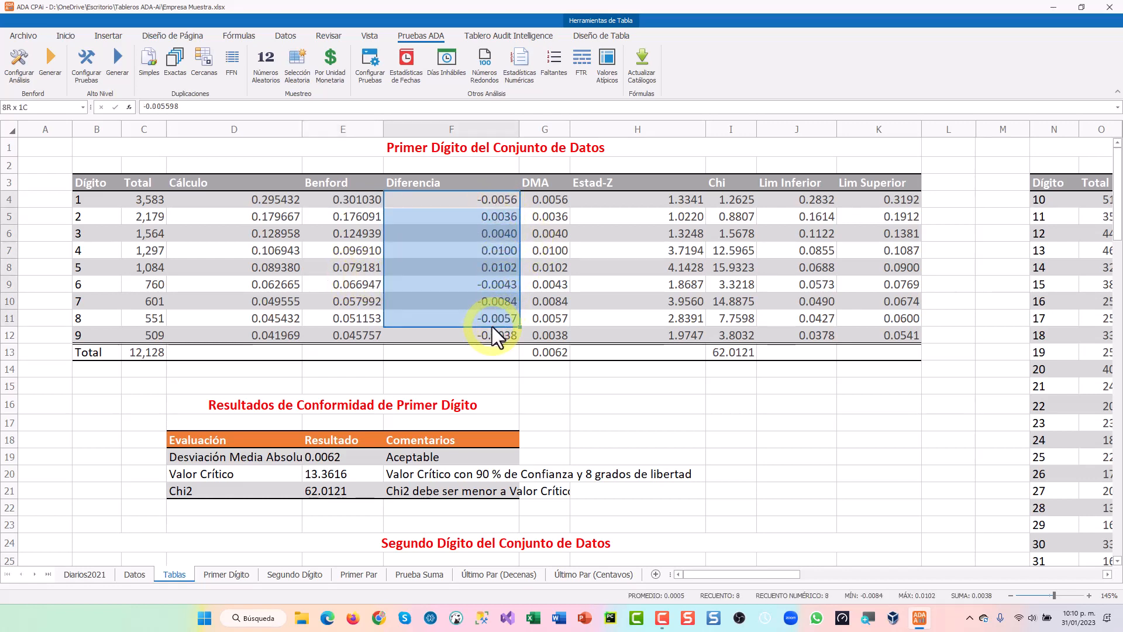
# Step: Examine the DMA, Estad-Z and Chi values for every digit in the first-digit table
pyautogui.click(551, 205)
pyautogui.moveTo(550, 204); pyautogui.dragTo(548, 334)
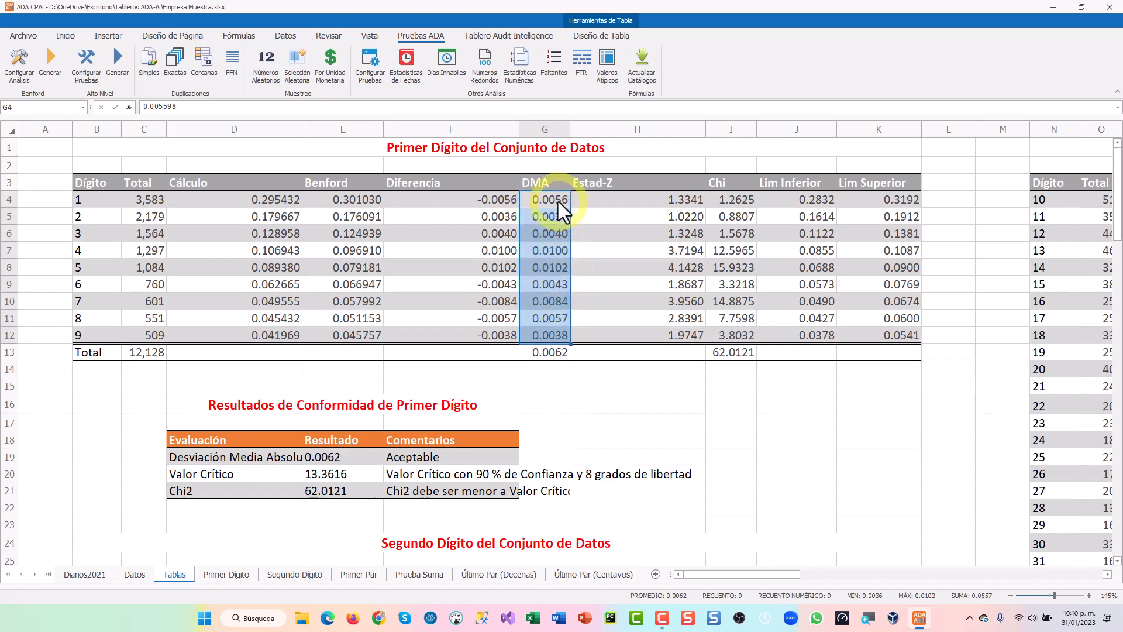
pyautogui.moveTo(557, 201); pyautogui.dragTo(565, 340)
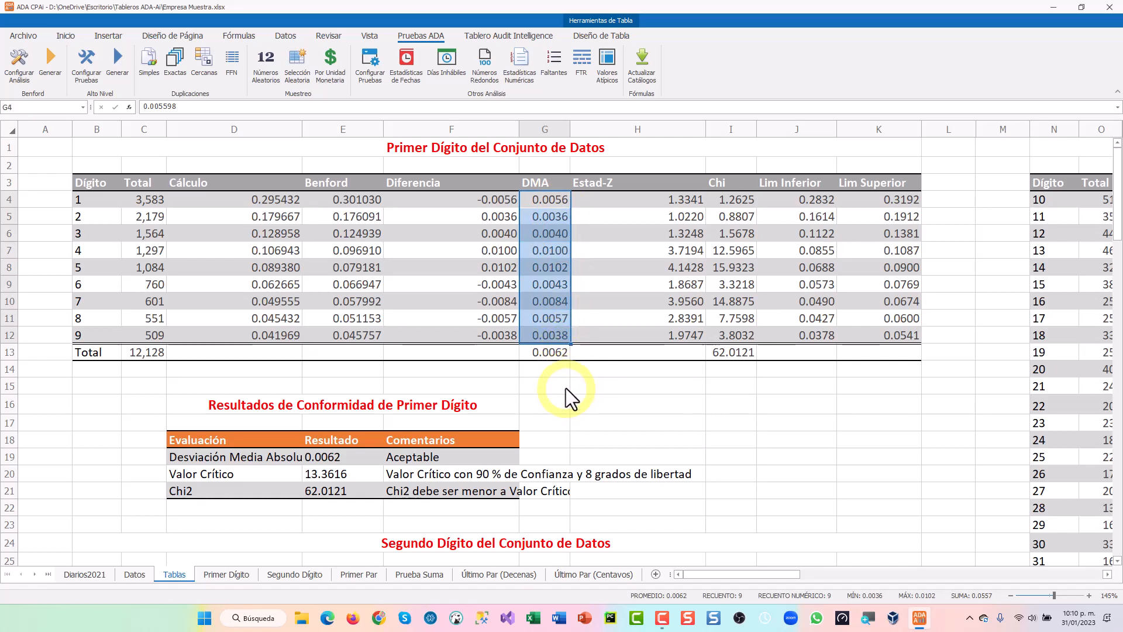
pyautogui.click(566, 386)
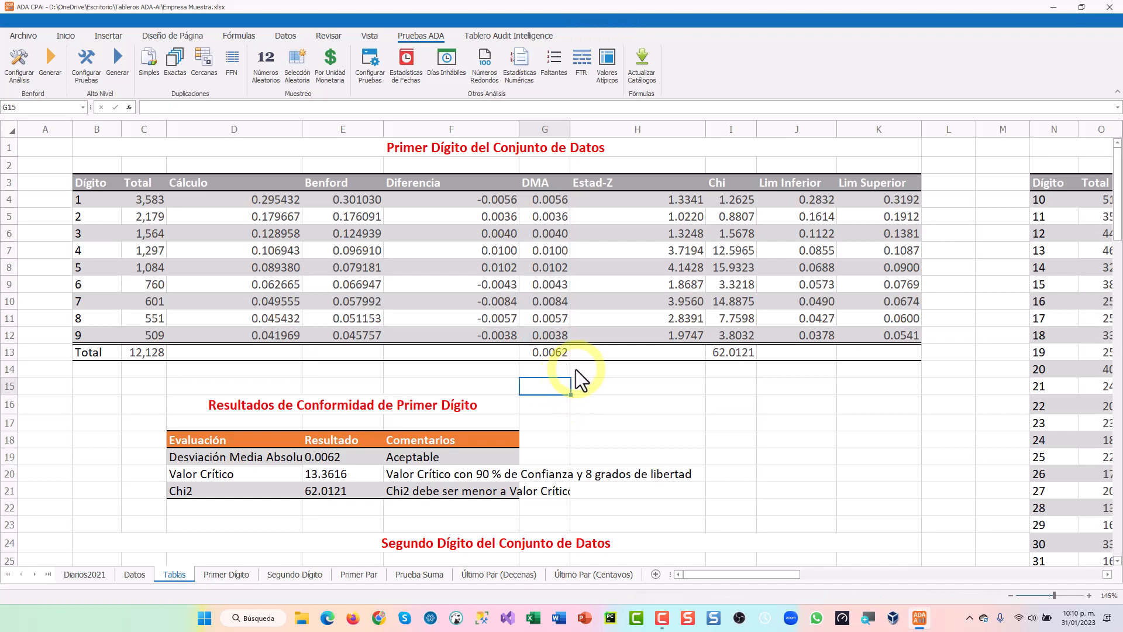
pyautogui.click(552, 200)
pyautogui.moveTo(540, 314); pyautogui.dragTo(543, 332)
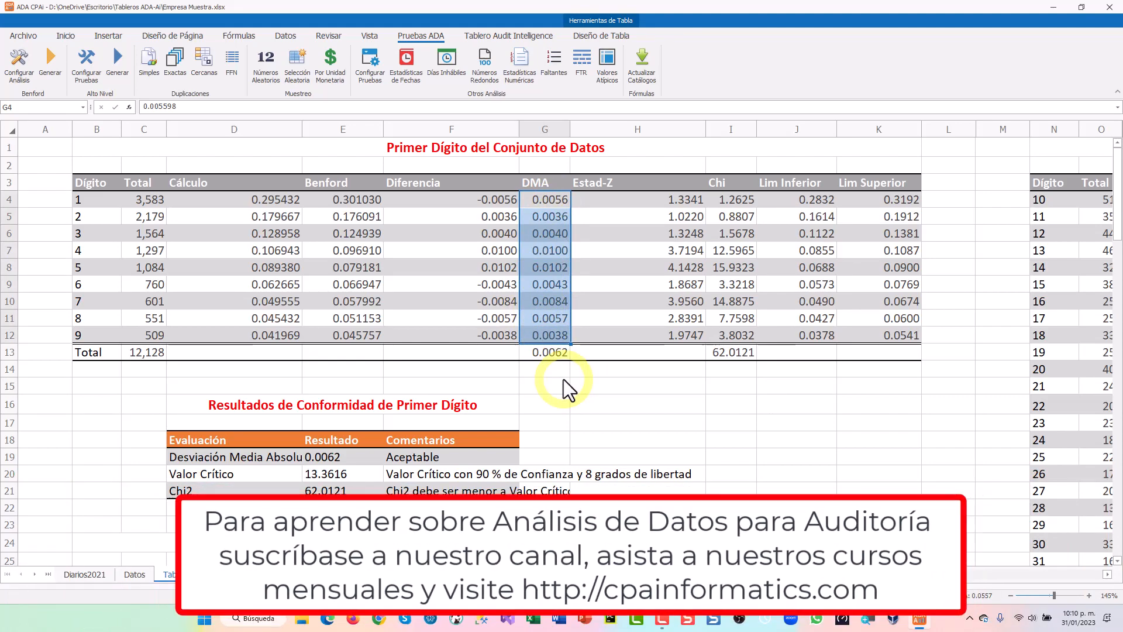
pyautogui.moveTo(656, 202); pyautogui.dragTo(670, 334)
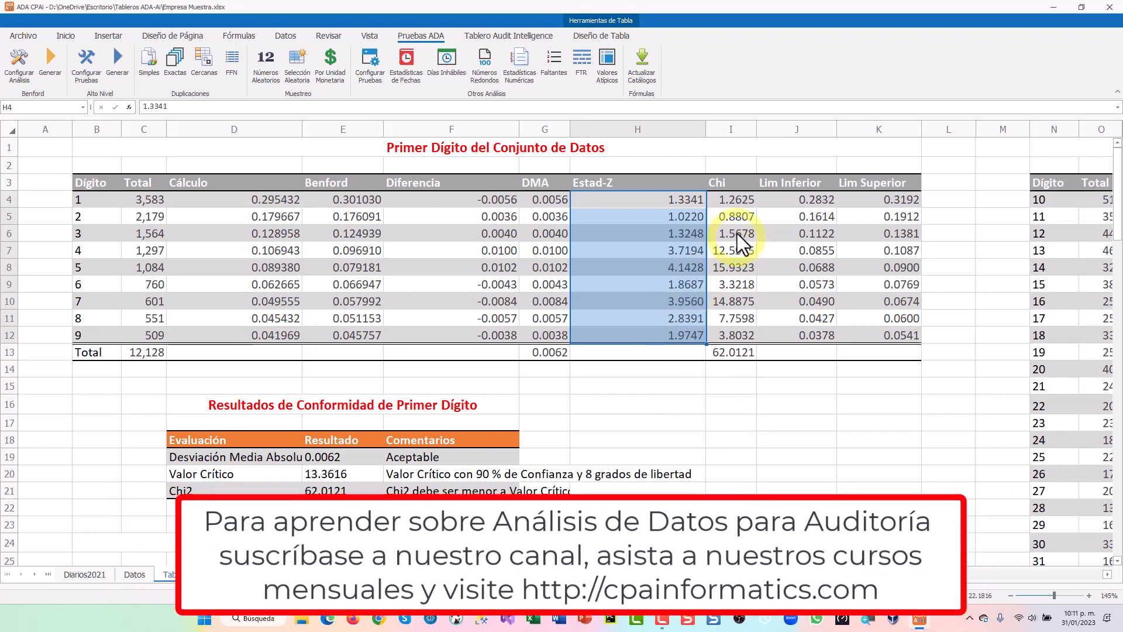
pyautogui.moveTo(729, 202); pyautogui.dragTo(726, 332)
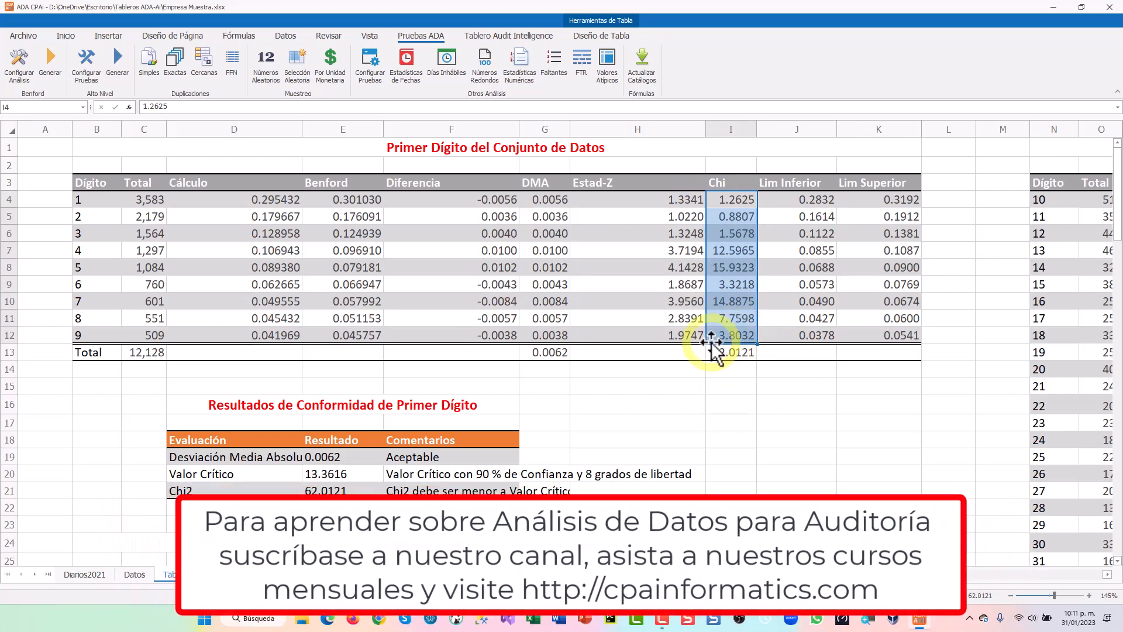
# Step: Check the first-digit conformity result for Desviación Media Absoluta against the DMA column and its total, and read its comment
pyautogui.click(228, 457)
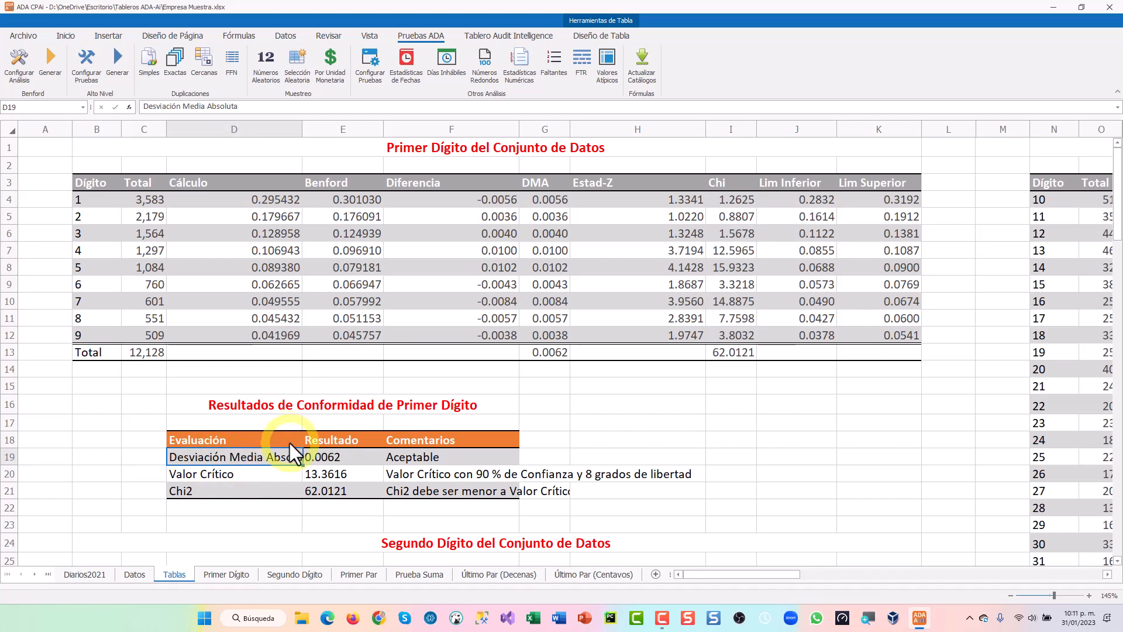
pyautogui.moveTo(279, 458); pyautogui.dragTo(443, 454)
pyautogui.scroll(-1, 628, 434)
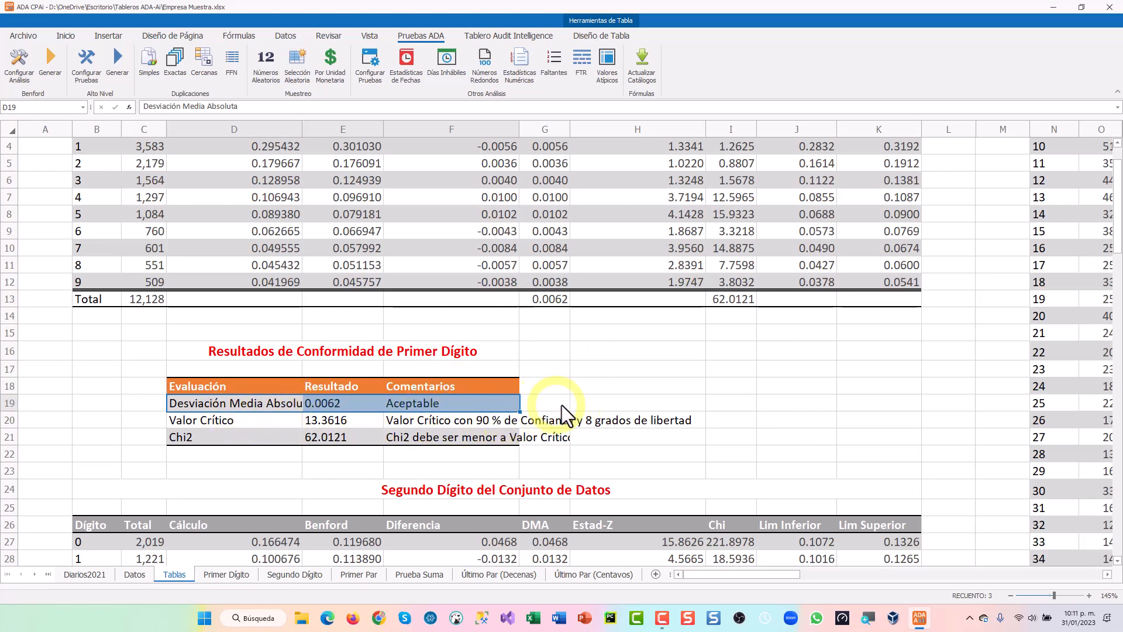
pyautogui.click(337, 405)
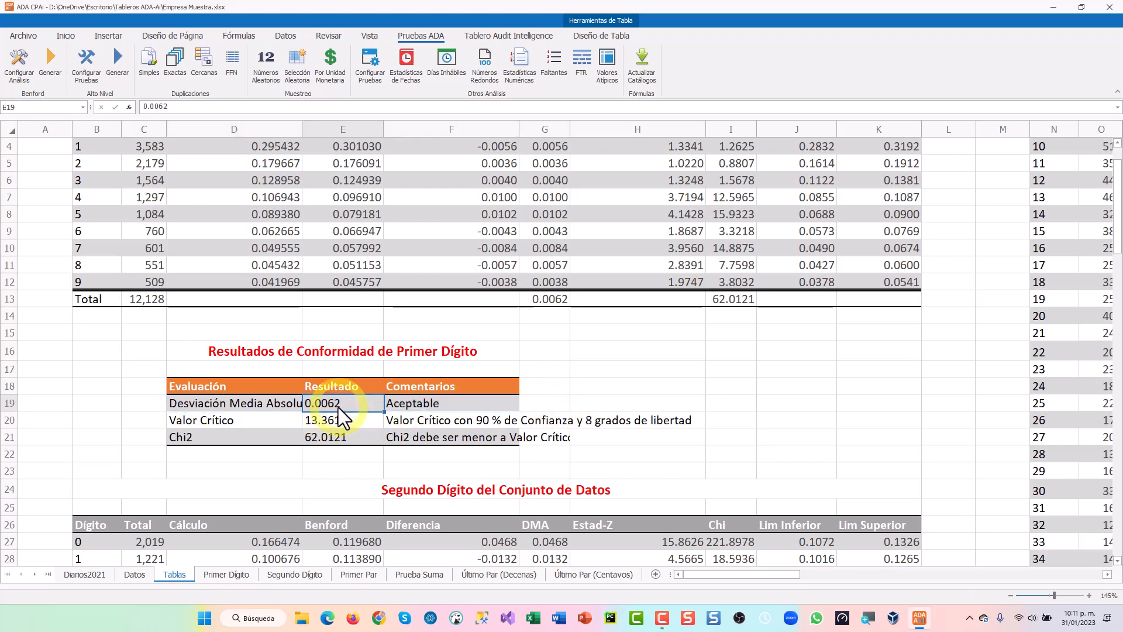
pyautogui.scroll(1, 564, 211)
pyautogui.click(550, 202)
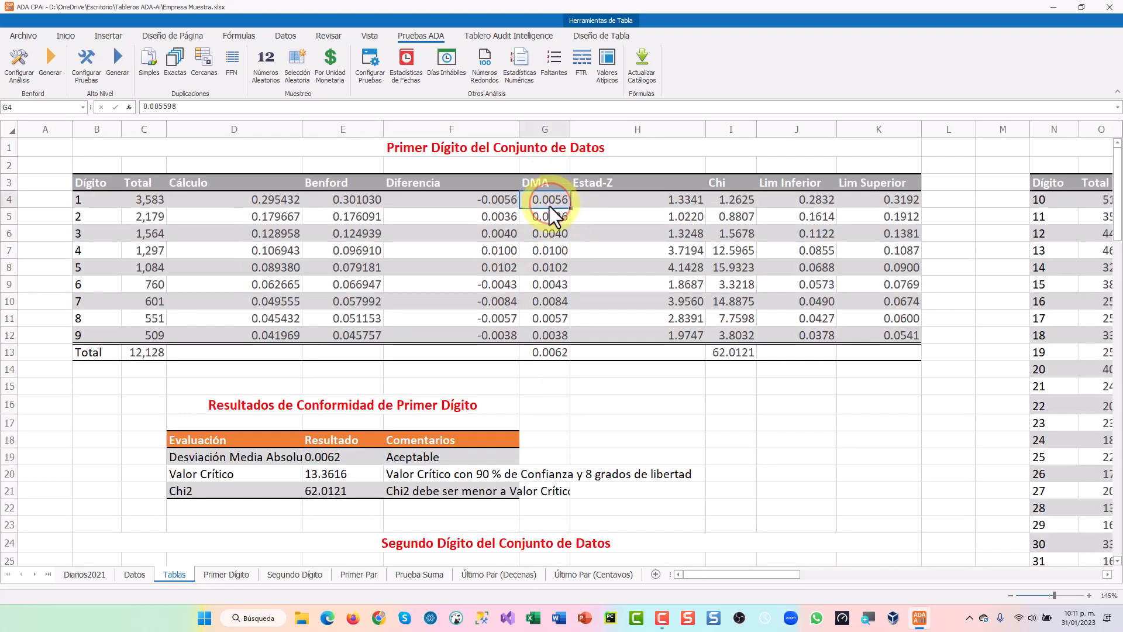
pyautogui.moveTo(552, 216); pyautogui.dragTo(543, 338)
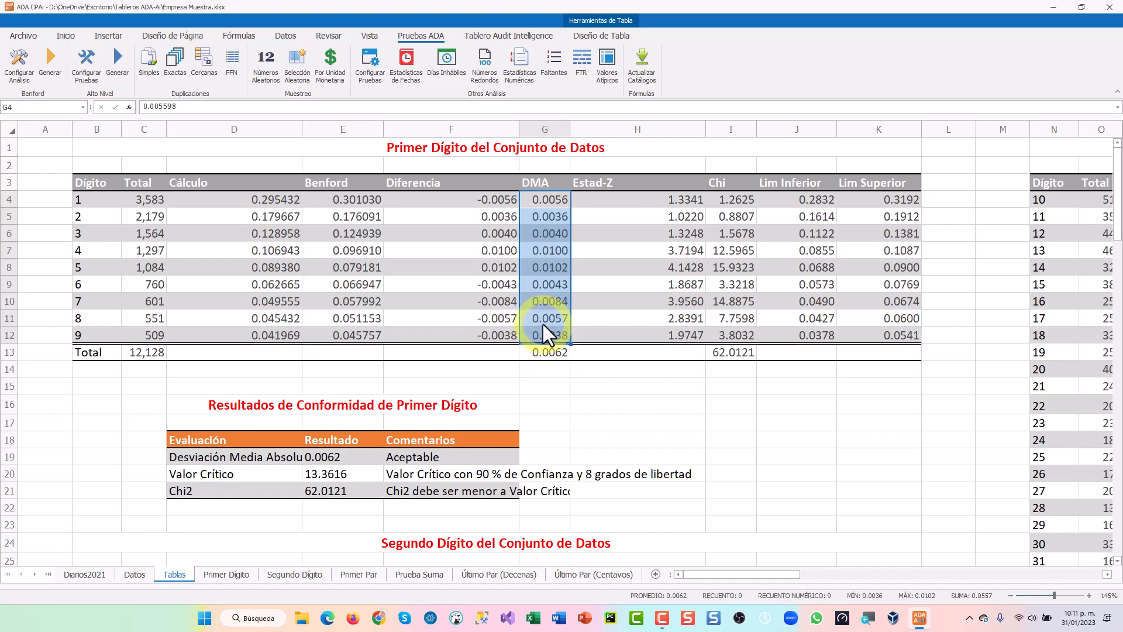
pyautogui.click(555, 355)
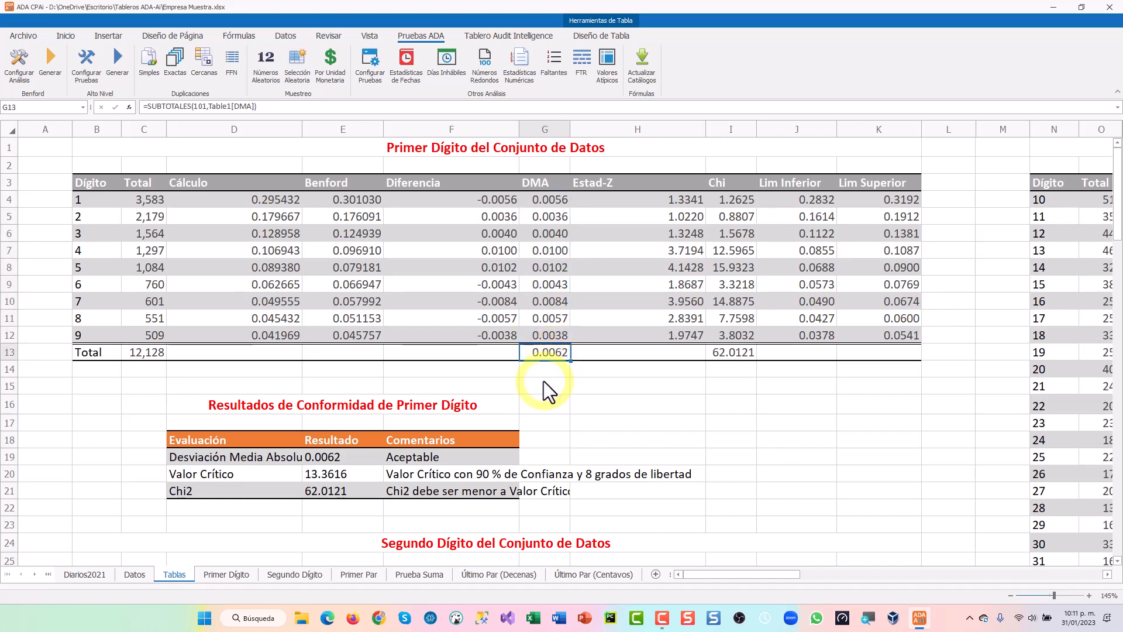
pyautogui.scroll(-1, 595, 380)
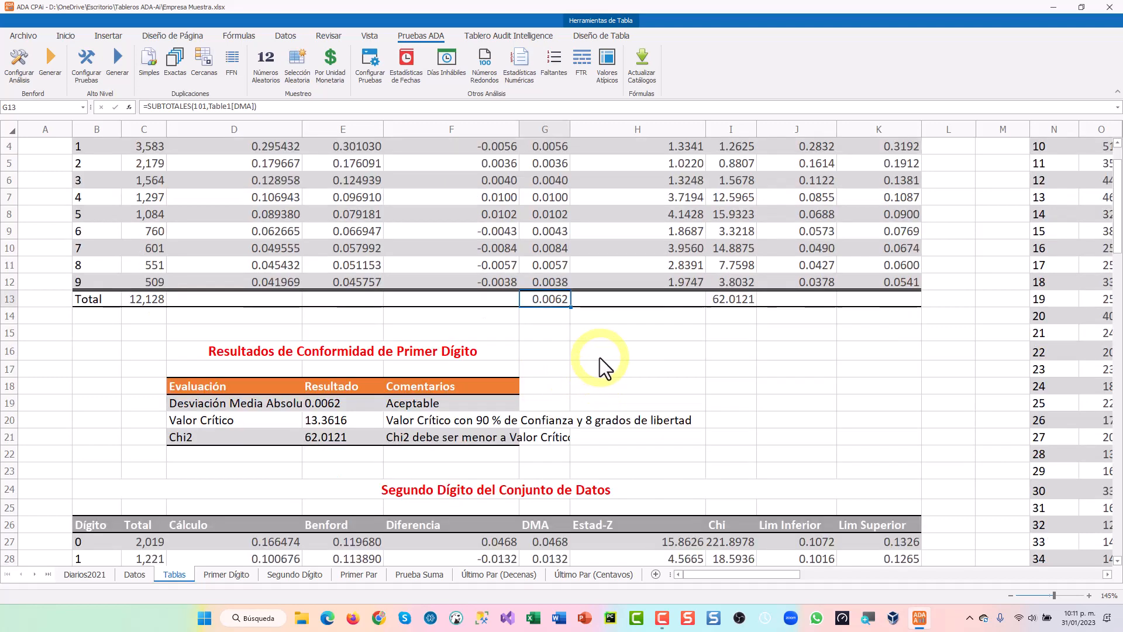
pyautogui.scroll(1, 598, 331)
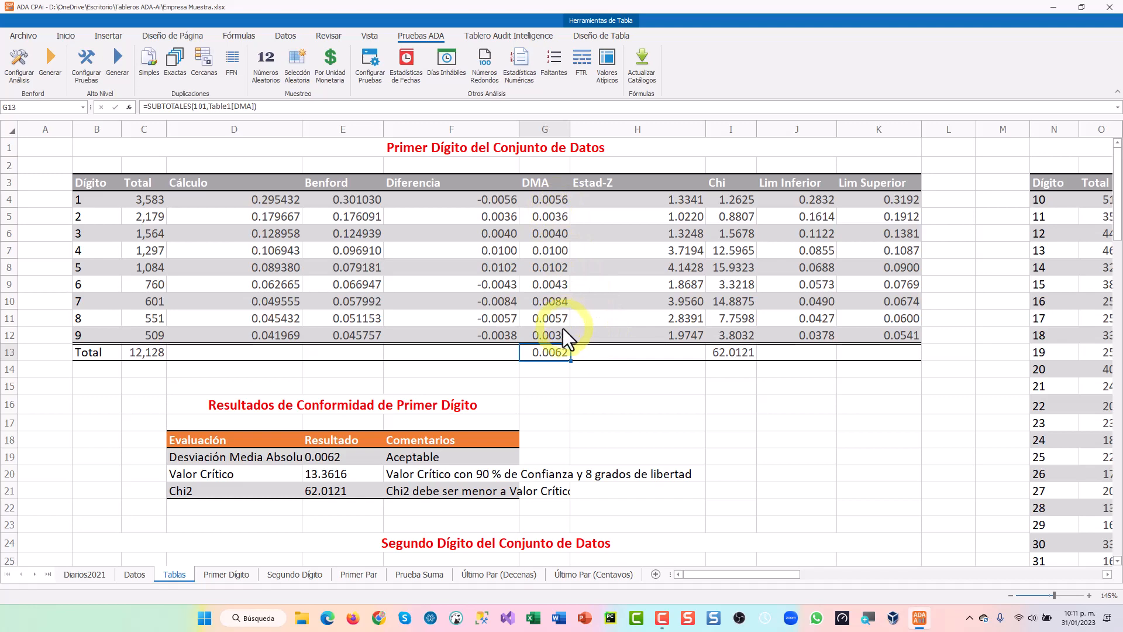
pyautogui.scroll(-1, 420, 420)
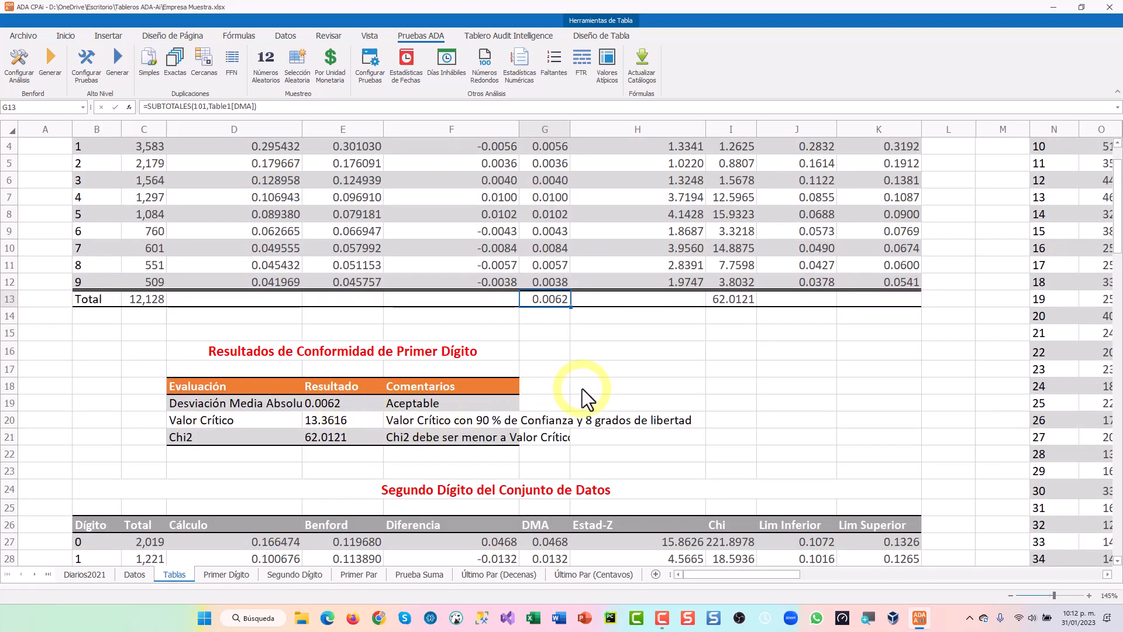
pyautogui.scroll(-1, 581, 390)
pyautogui.click(422, 350)
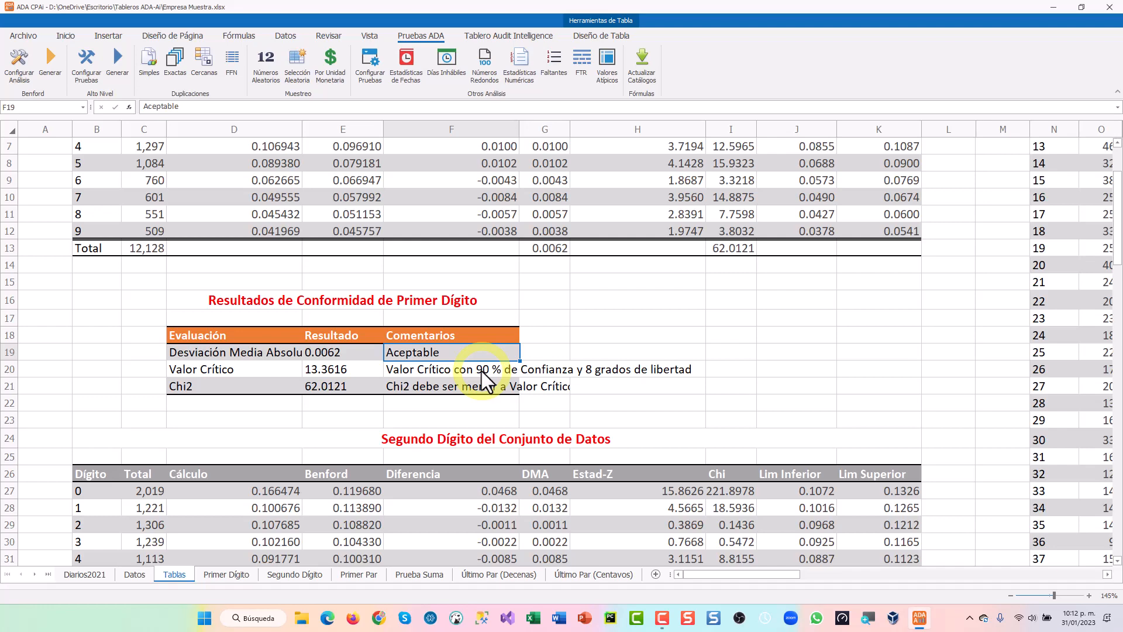
pyautogui.scroll(2, 481, 380)
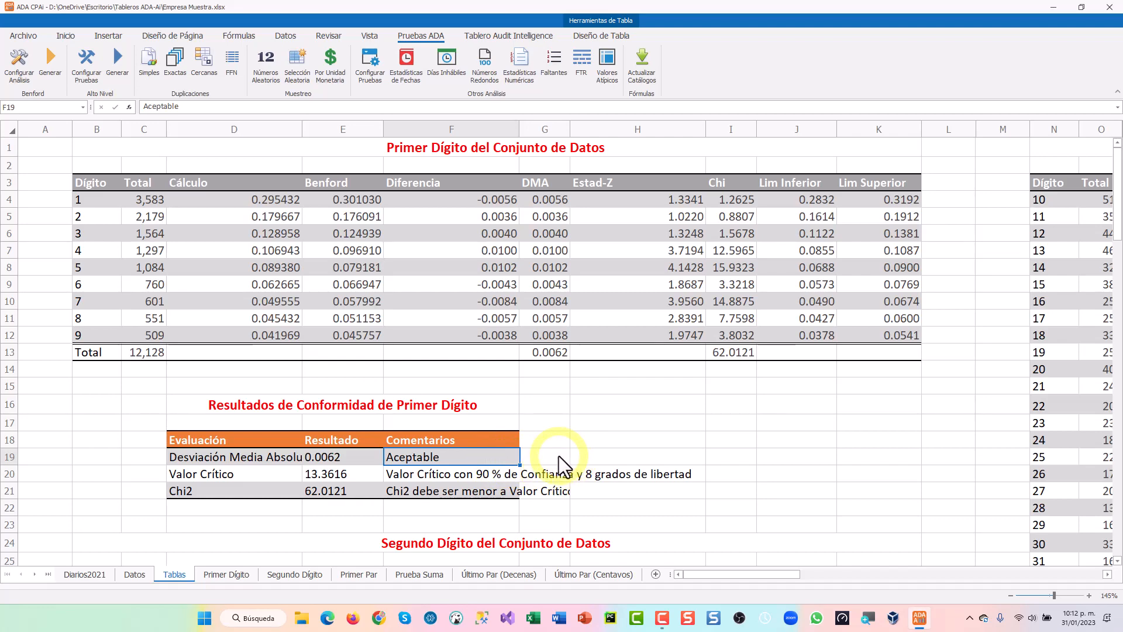
# Step: Examine the second-digit table and its conformity results for mean absolute deviation, critical value and Chi2
pyautogui.scroll(-5, 559, 456)
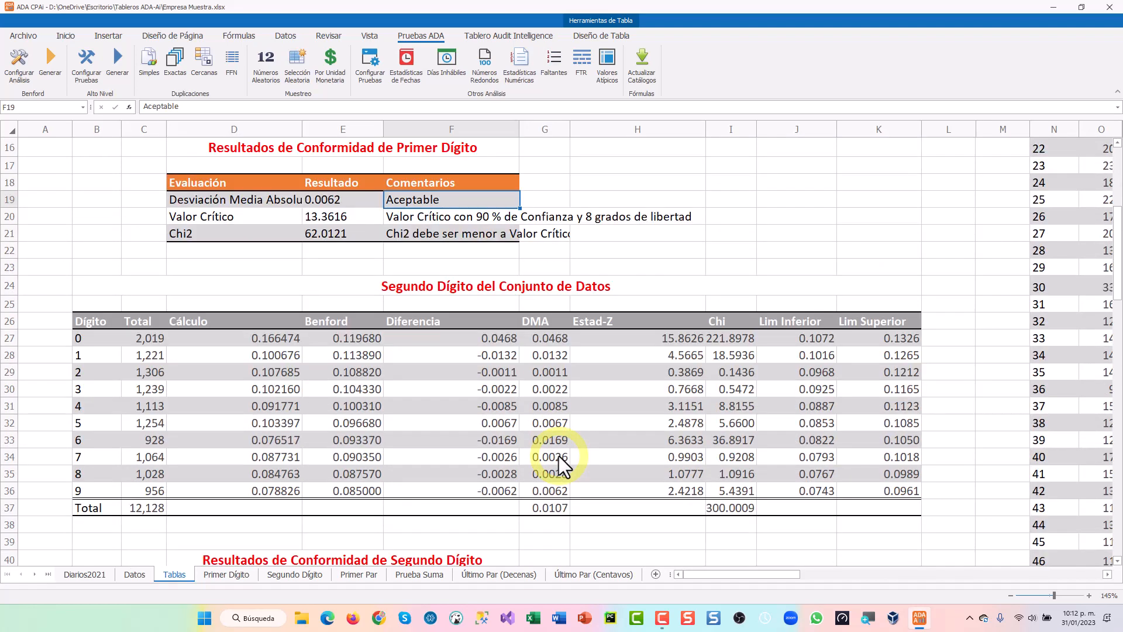
pyautogui.scroll(-1, 560, 465)
pyautogui.scroll(-1, 567, 468)
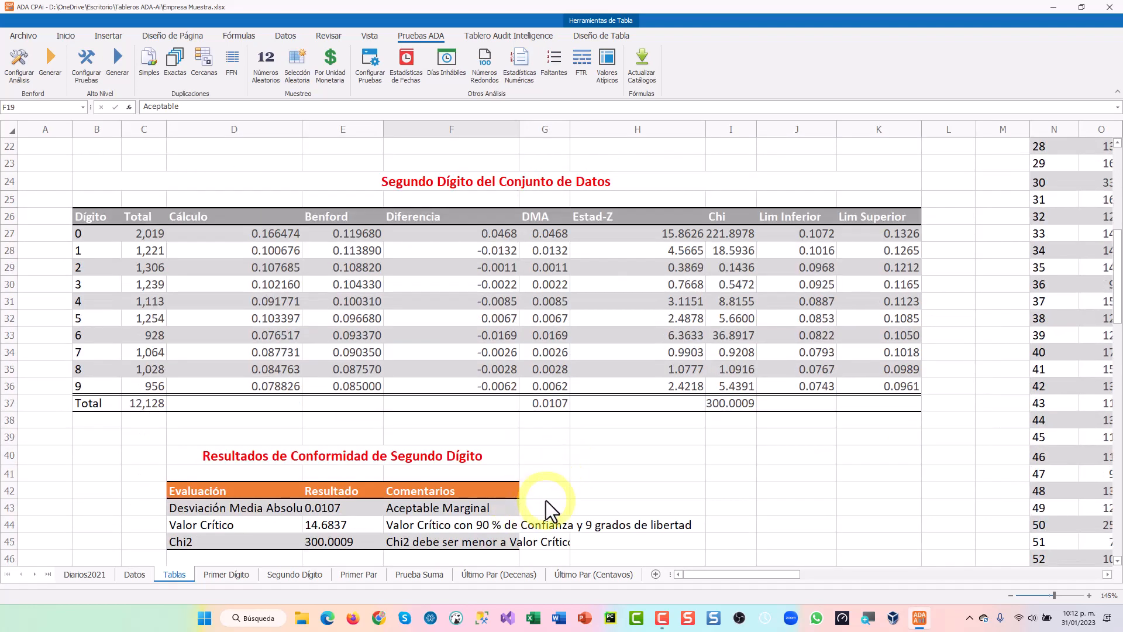
pyautogui.scroll(-2, 626, 489)
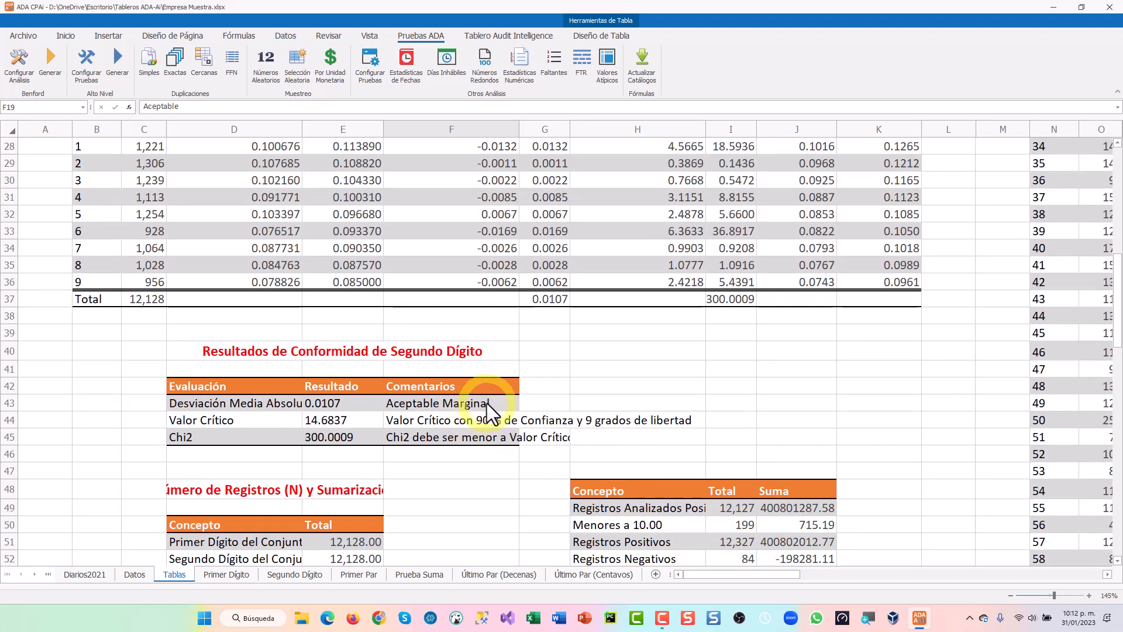
# Step: Compare the first-digit and second-digit conformity comments for Desviación Media Absoluta, checking the second-digit comment against its table
pyautogui.scroll(1, 700, 448)
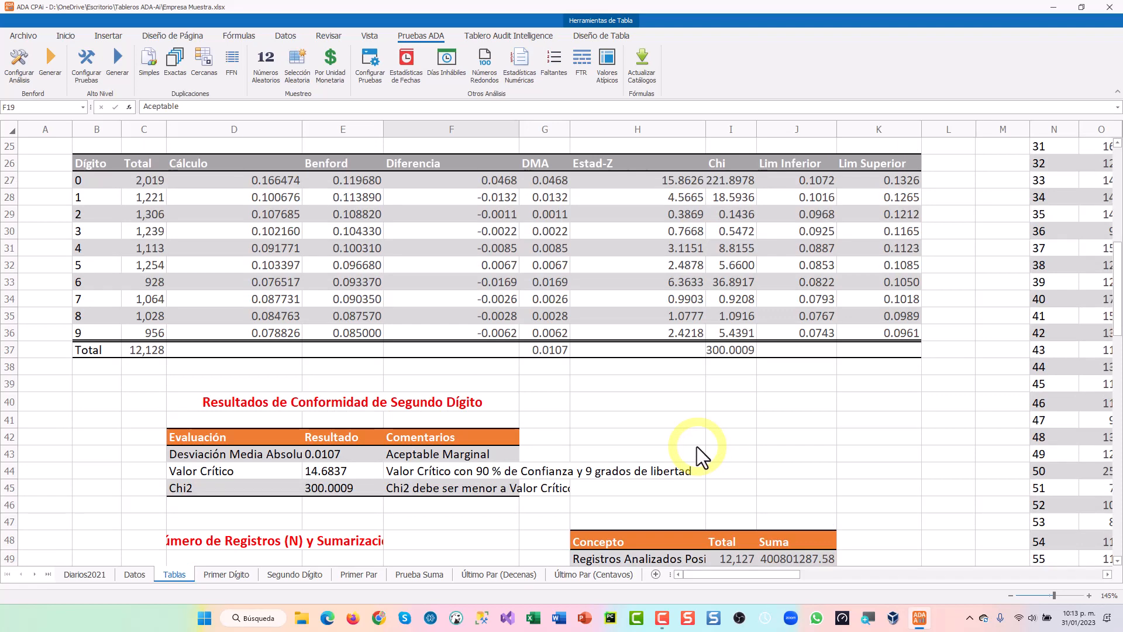
pyautogui.scroll(3, 696, 447)
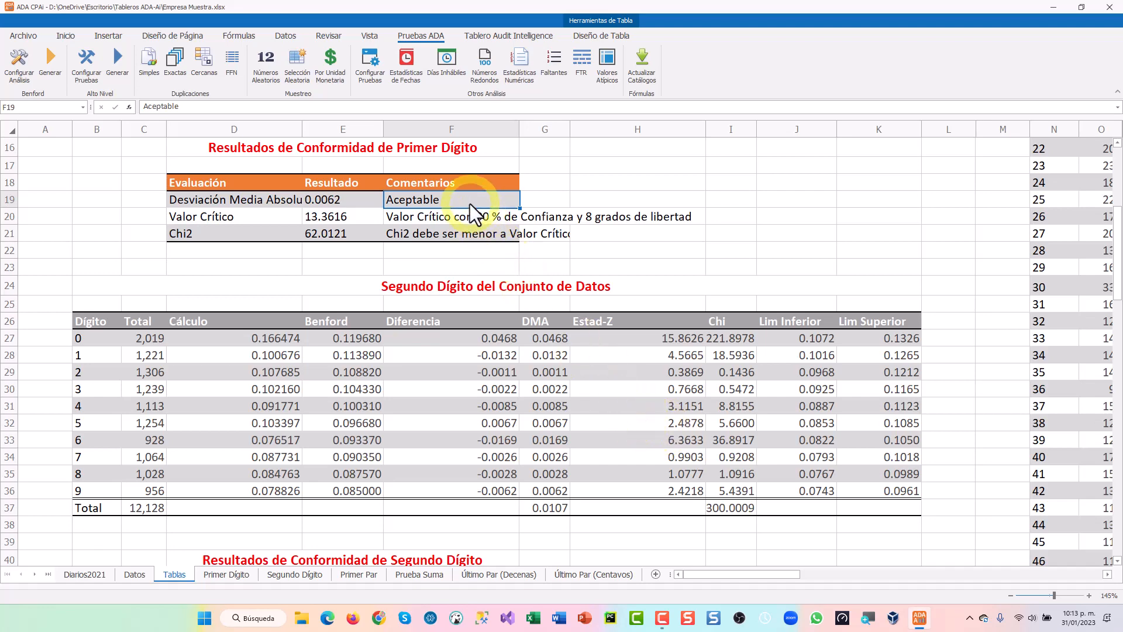
pyautogui.scroll(-3, 665, 322)
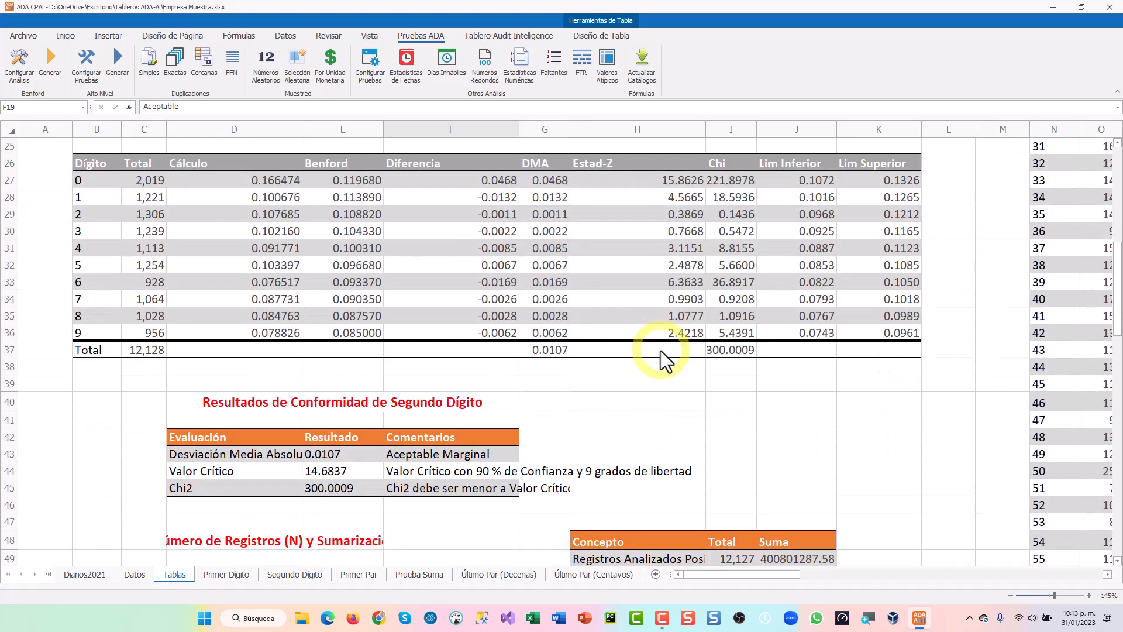
pyautogui.scroll(-1, 661, 350)
pyautogui.click(462, 404)
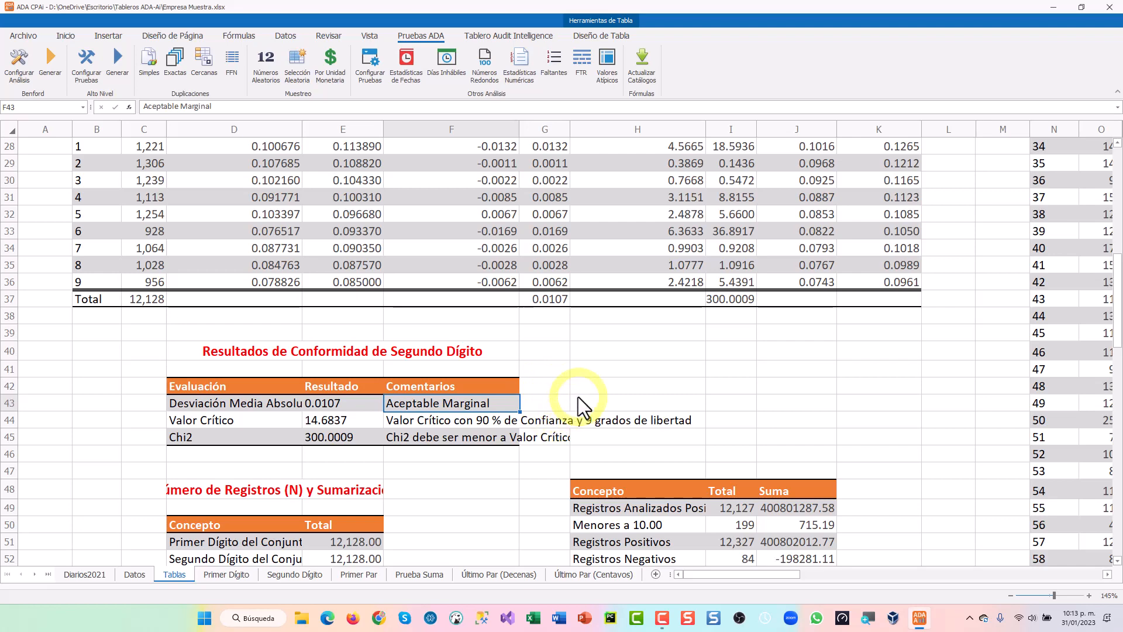
# Step: Compare the Chi2 result with the Valor Crítico in the second-digit conformity results
pyautogui.scroll(-1, 578, 396)
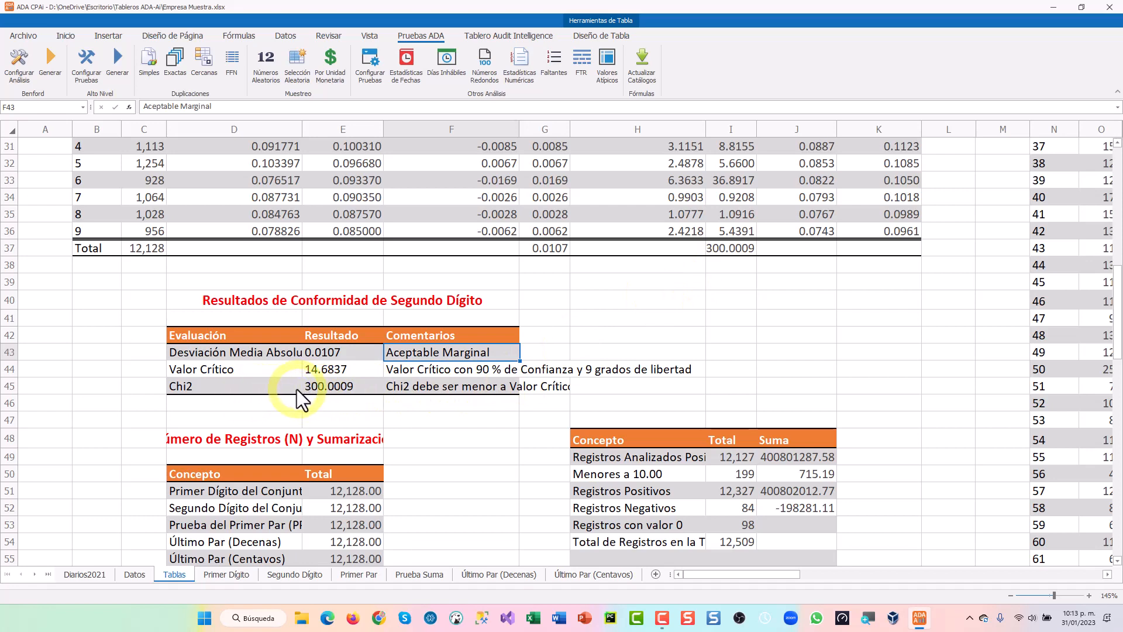
pyautogui.click(321, 388)
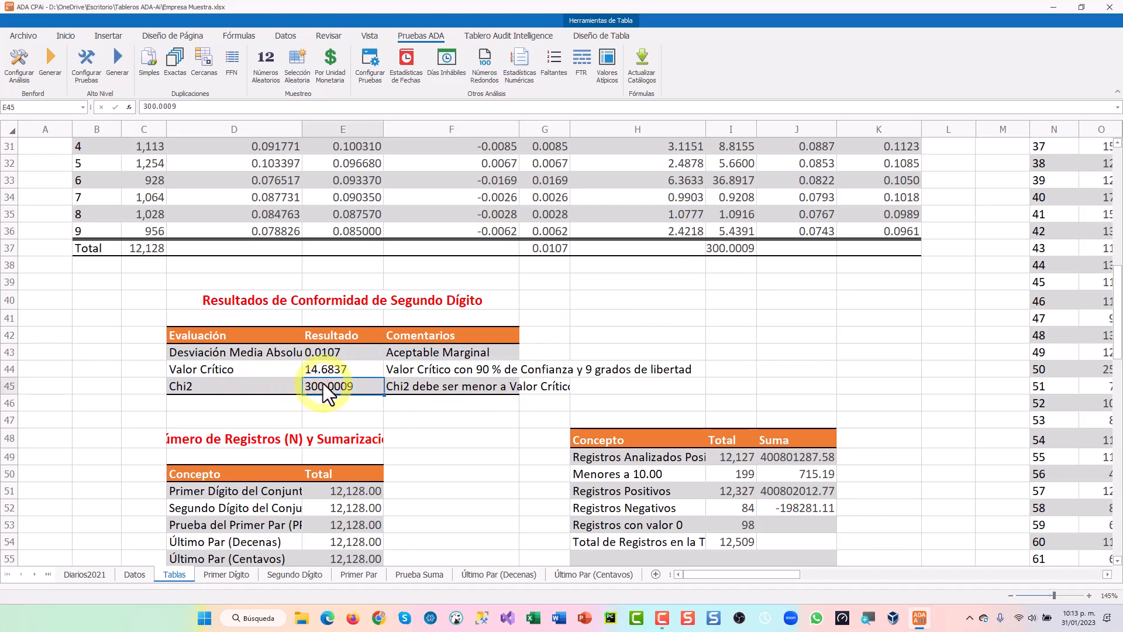
pyautogui.click(340, 373)
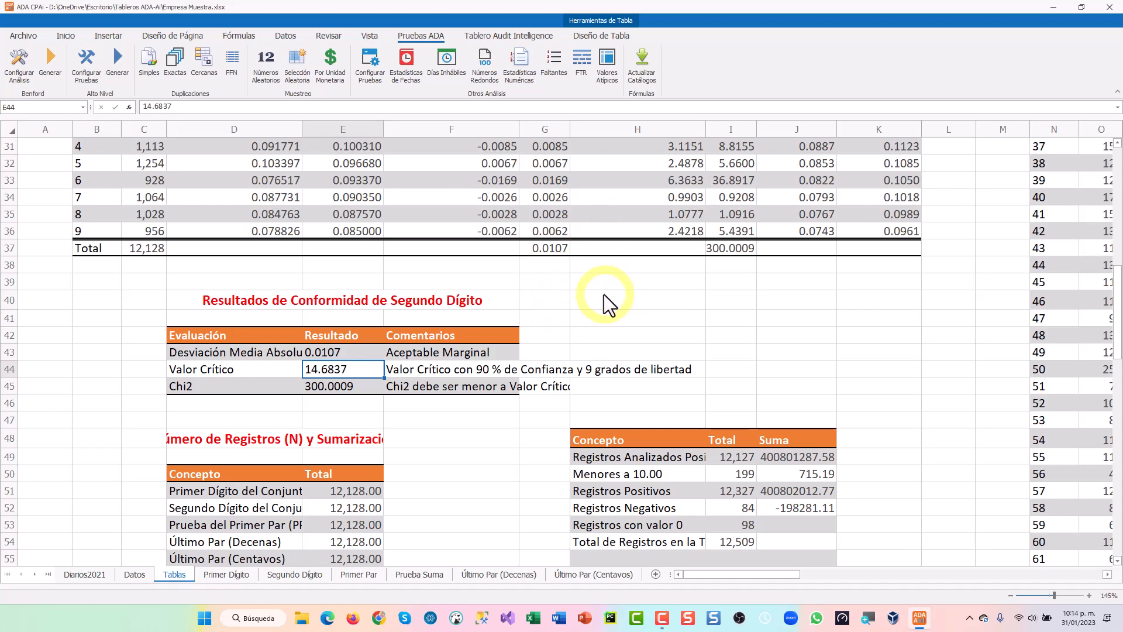
pyautogui.click(345, 387)
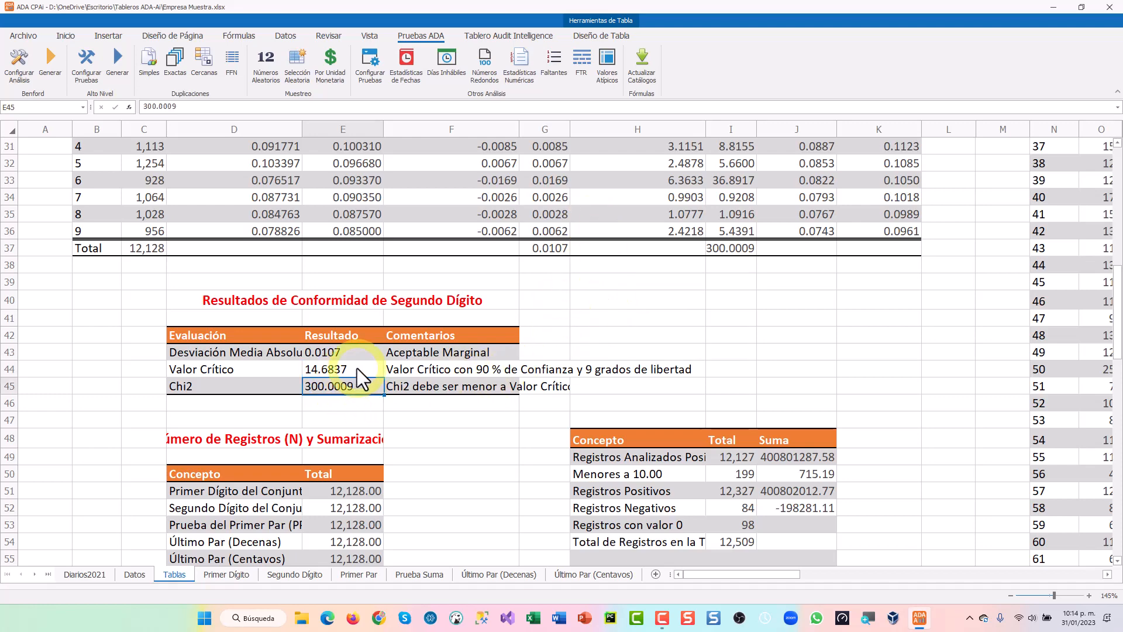
pyautogui.click(357, 367)
# Step: Widen column E of the Tablas sheet to give the record count and summation totals more room
pyautogui.scroll(-2, 540, 447)
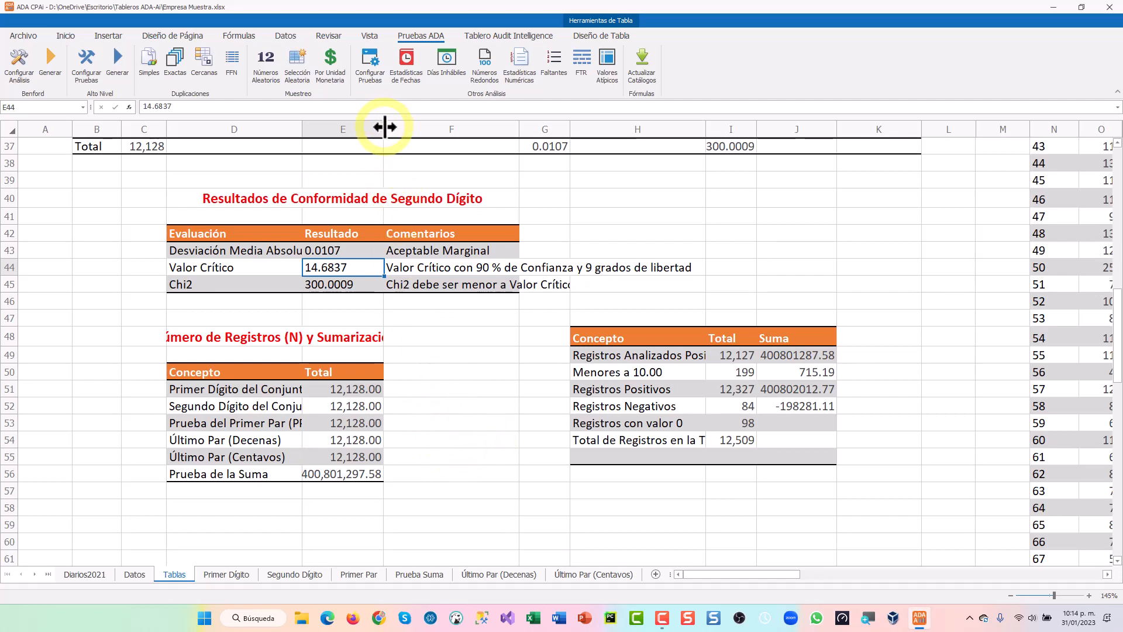
pyautogui.moveTo(382, 127); pyautogui.dragTo(402, 128)
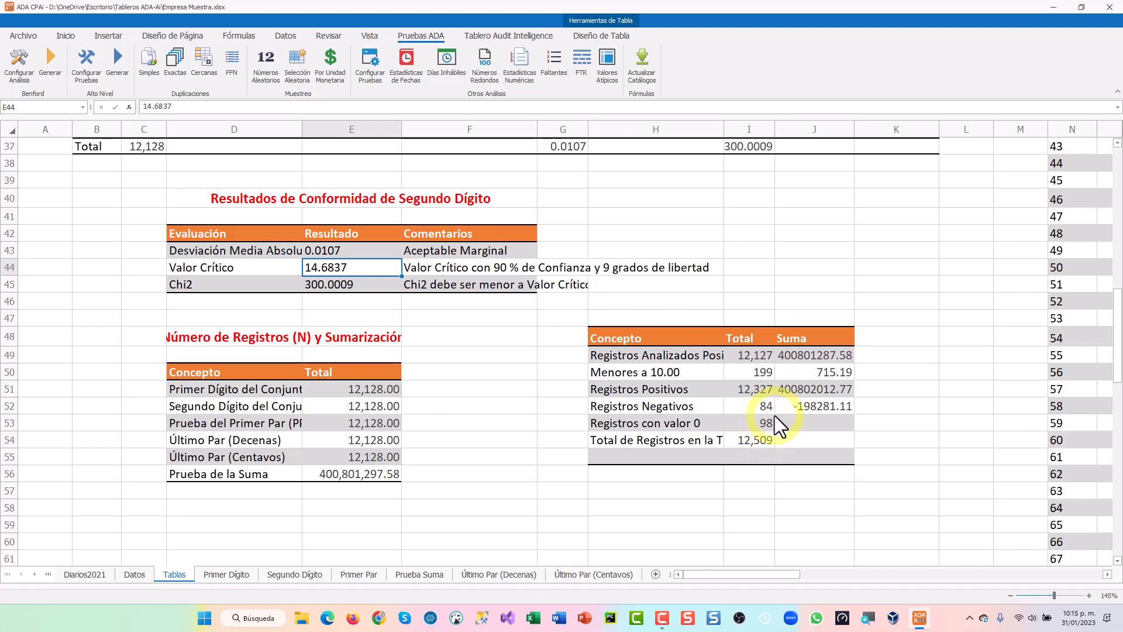
# Step: Examine the Prueba del Primer Par table down to its conformity results, and check the Desviación Media Absoluta row
pyautogui.scroll(4, 775, 416)
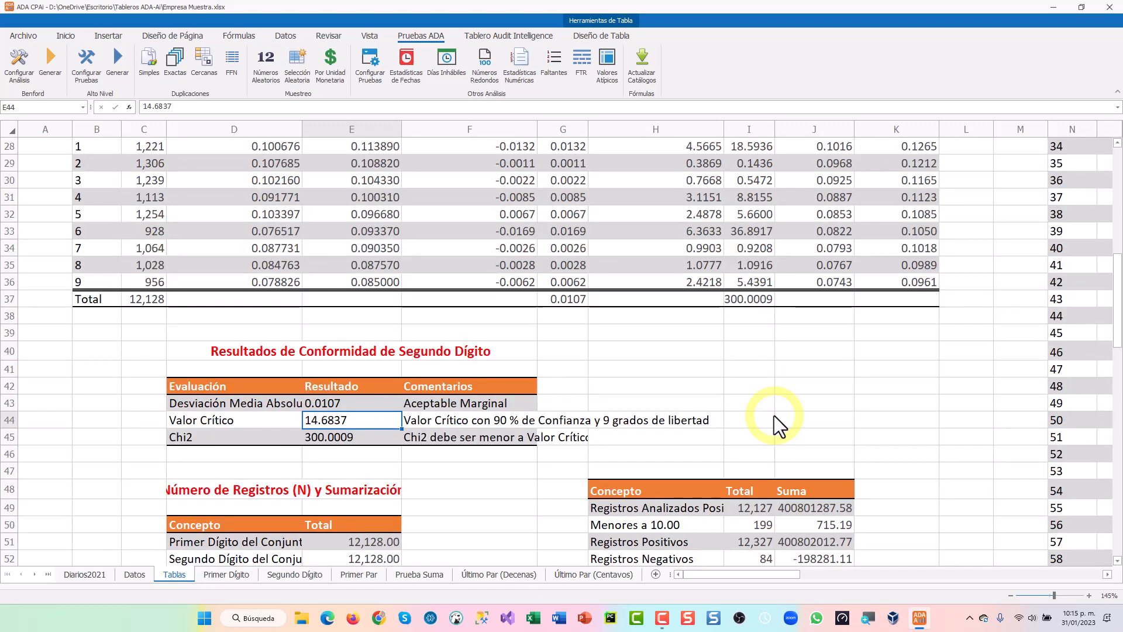
pyautogui.scroll(-2, 774, 415)
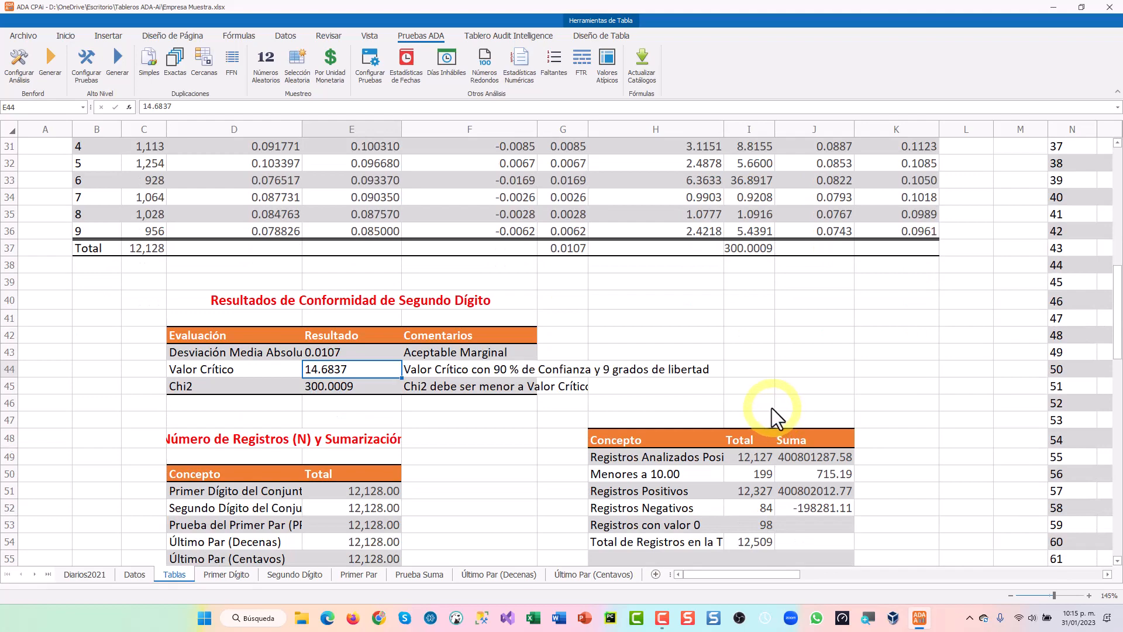
pyautogui.scroll(2, 771, 408)
pyautogui.scroll(-1, 768, 405)
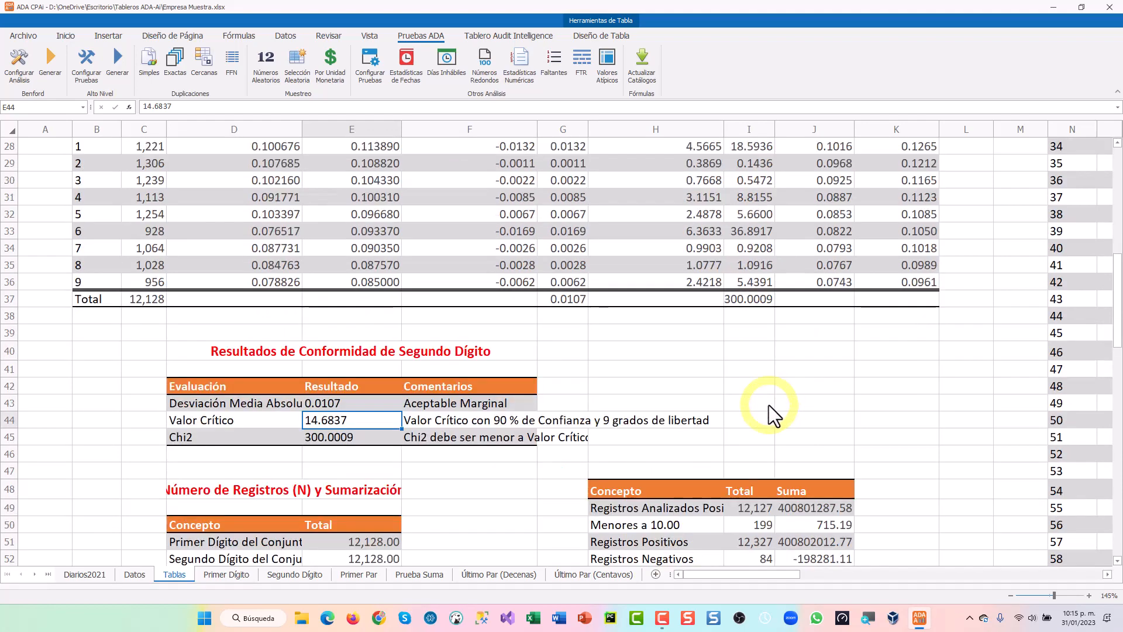
pyautogui.scroll(3, 768, 404)
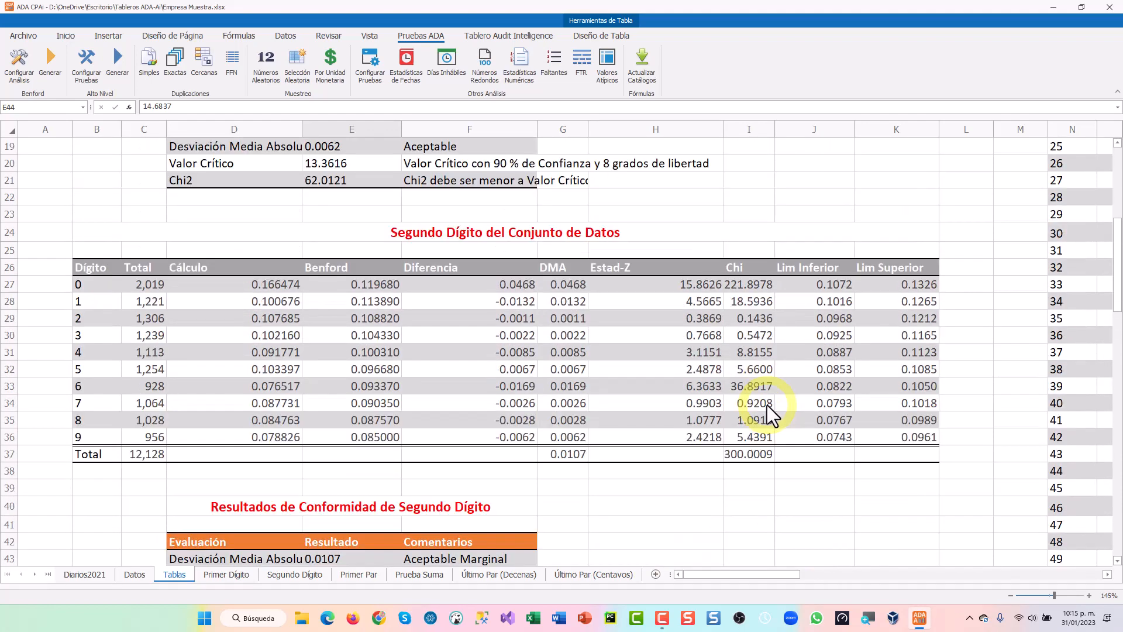
pyautogui.scroll(6, 767, 405)
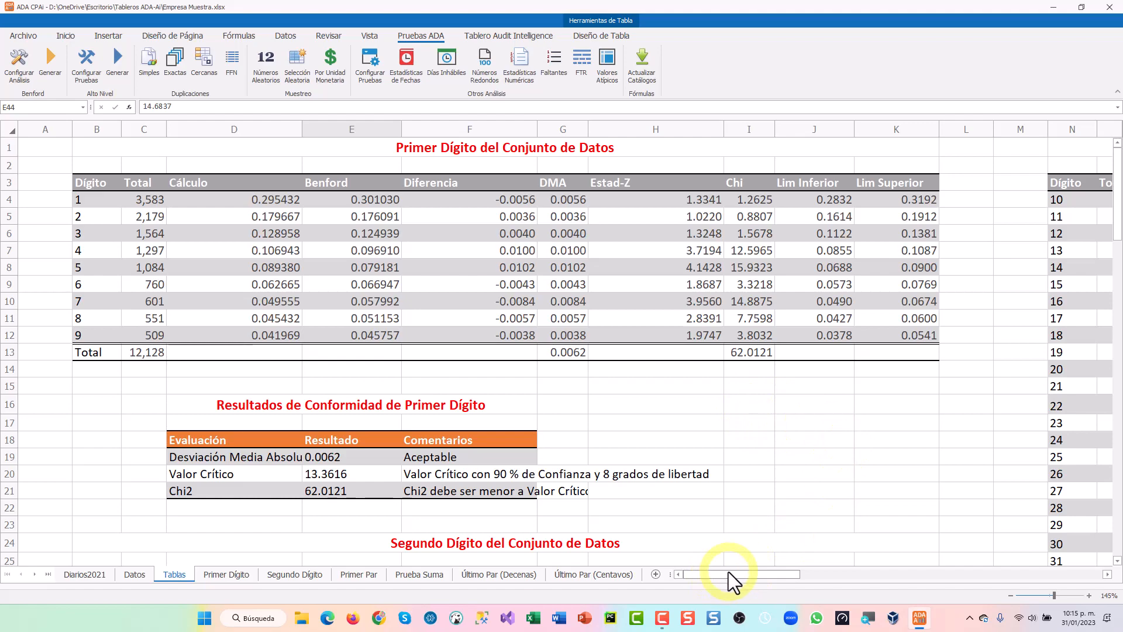
pyautogui.moveTo(731, 573); pyautogui.dragTo(812, 568)
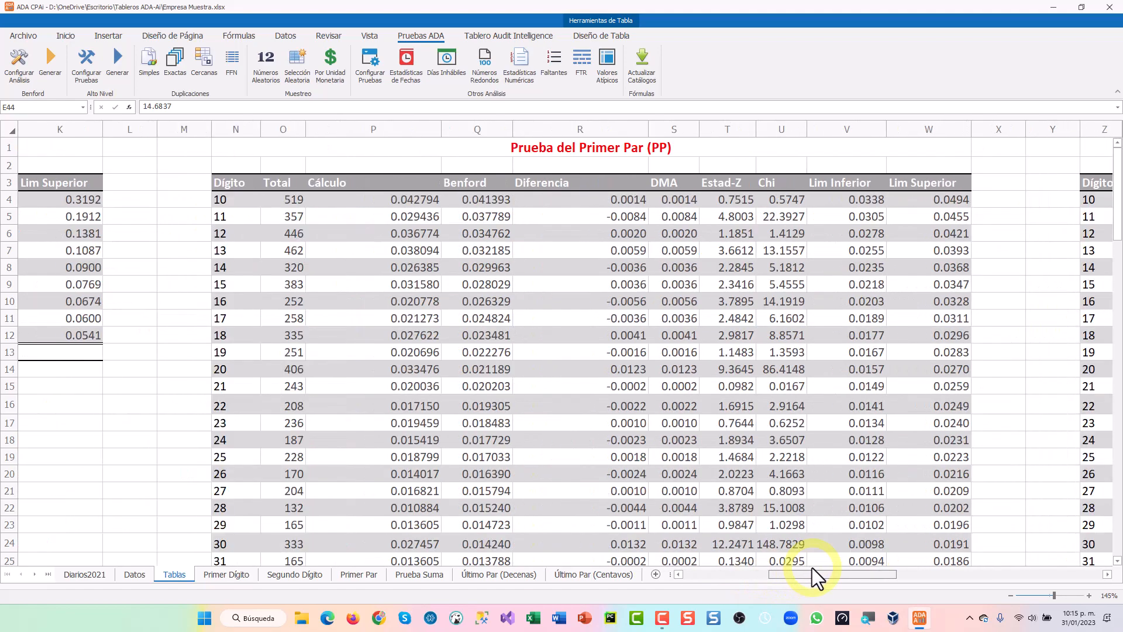
pyautogui.scroll(-13, 802, 524)
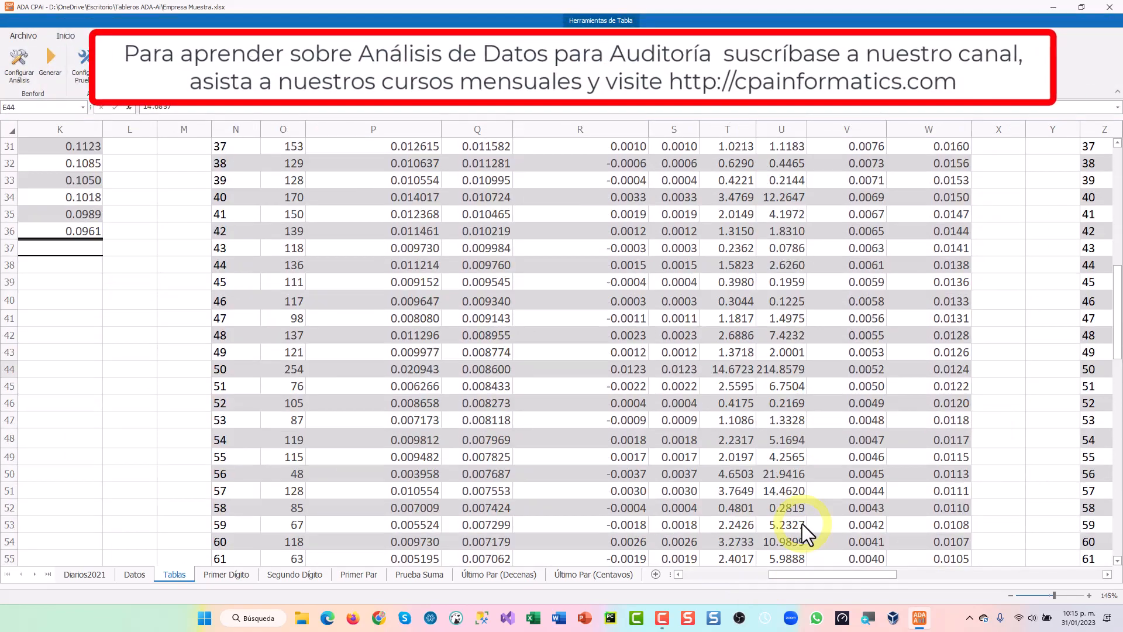
pyautogui.scroll(-15, 798, 524)
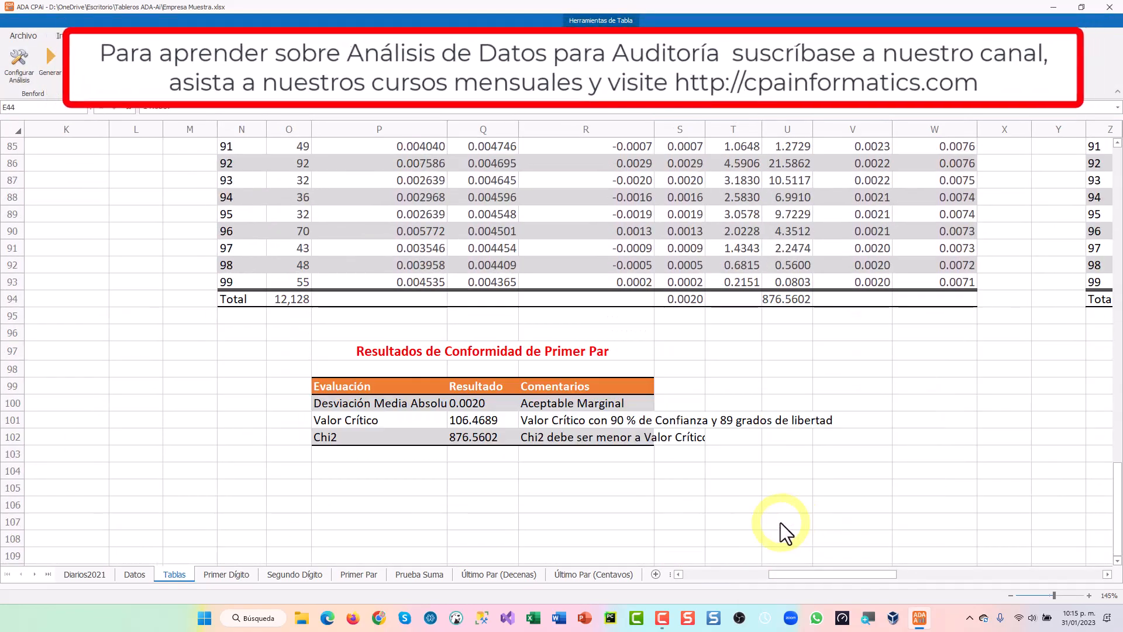
pyautogui.click(403, 407)
pyautogui.moveTo(402, 407); pyautogui.dragTo(623, 405)
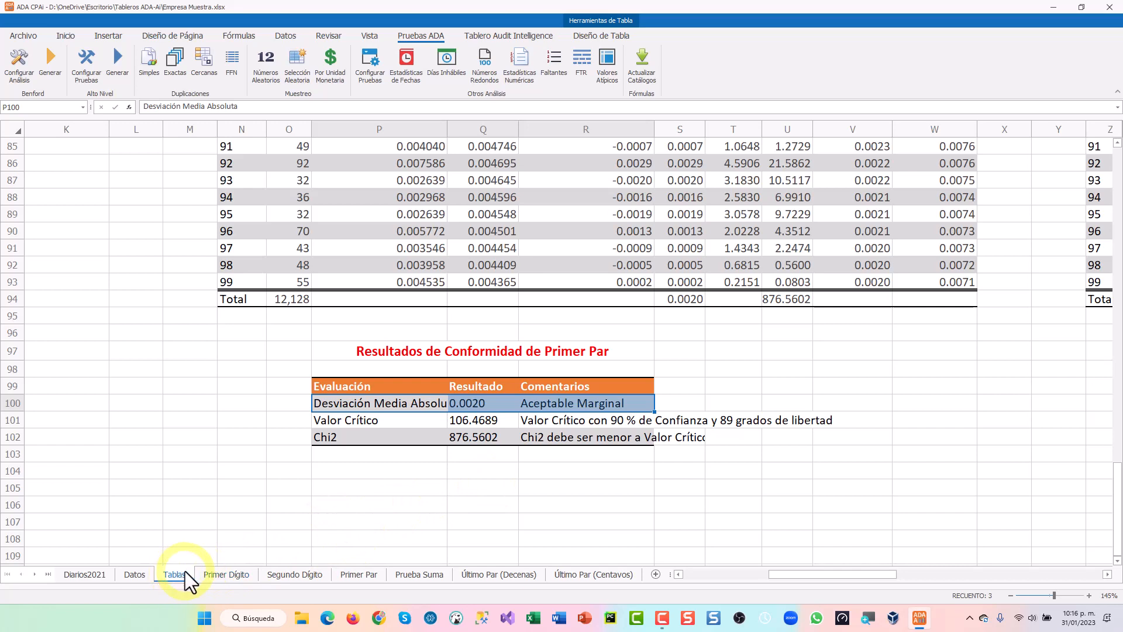
# Step: Review the first-digit, second-digit and first-pair charts against the Benford curve and its lower and upper limits
pyautogui.click(233, 574)
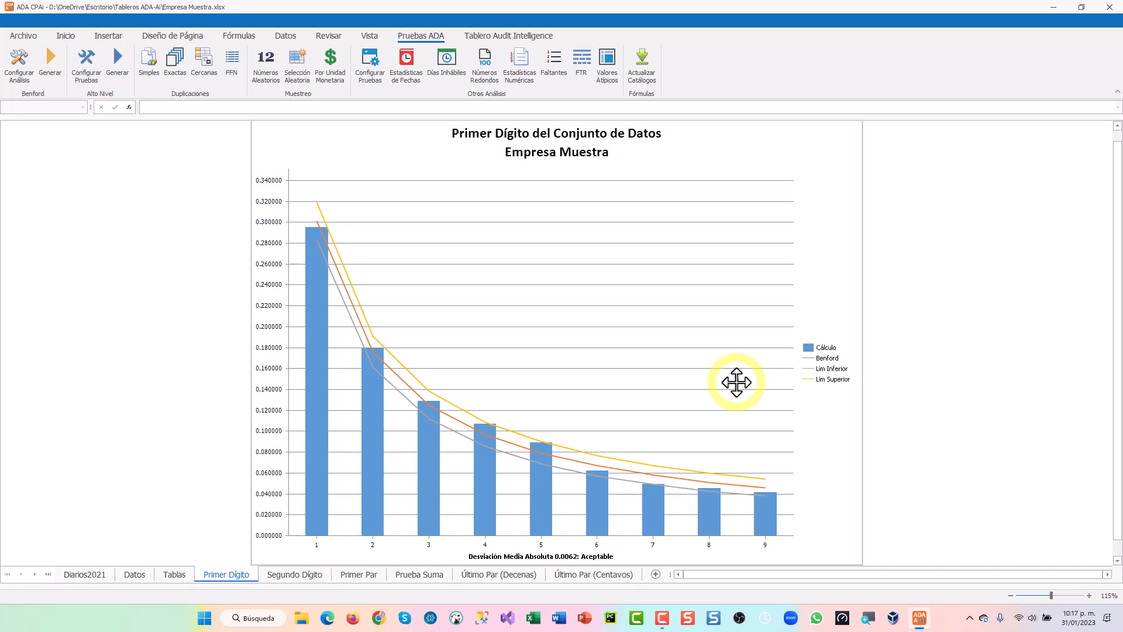
pyautogui.click(296, 575)
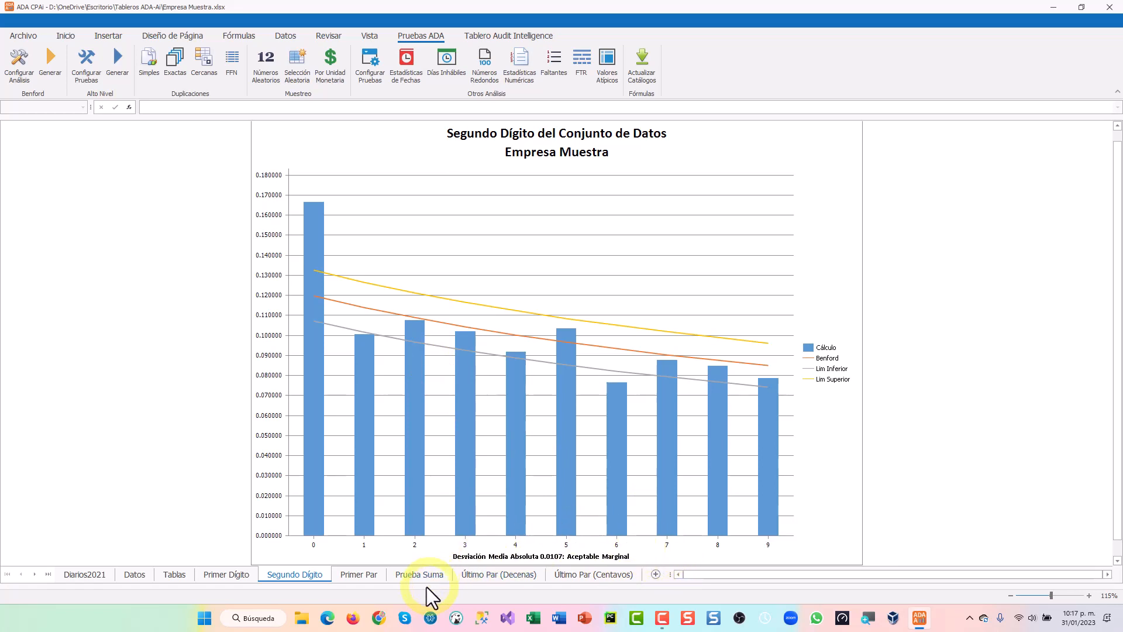
pyautogui.click(363, 575)
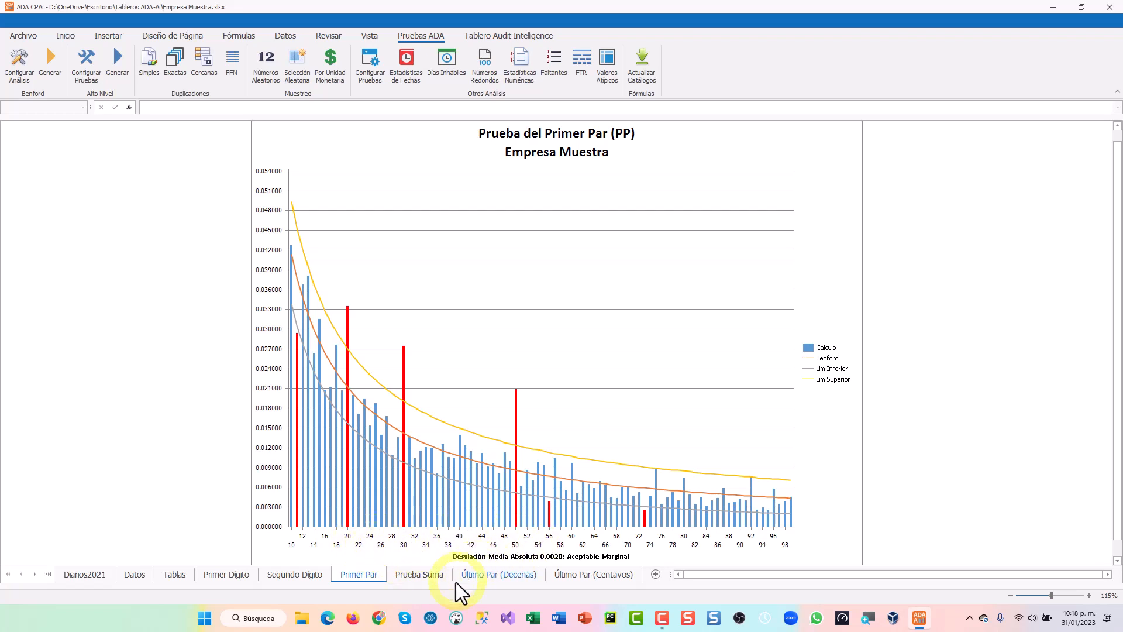
# Step: Review the sum test and the last-pair charts for tens and cents, comparing the sum test with the first-pair chart
pyautogui.click(418, 575)
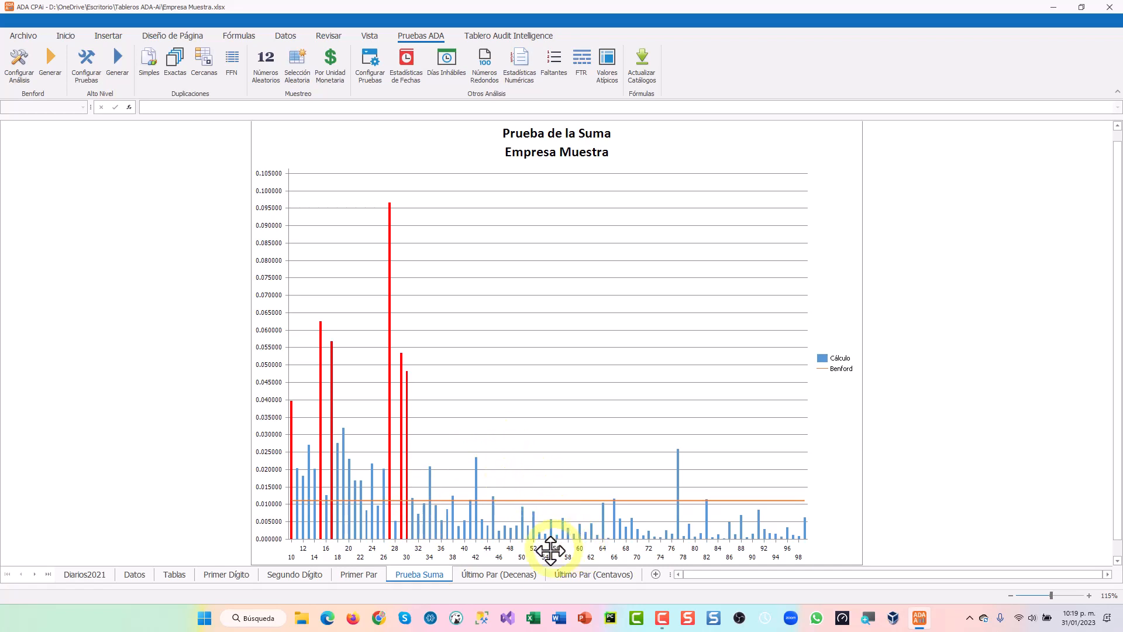
pyautogui.click(499, 576)
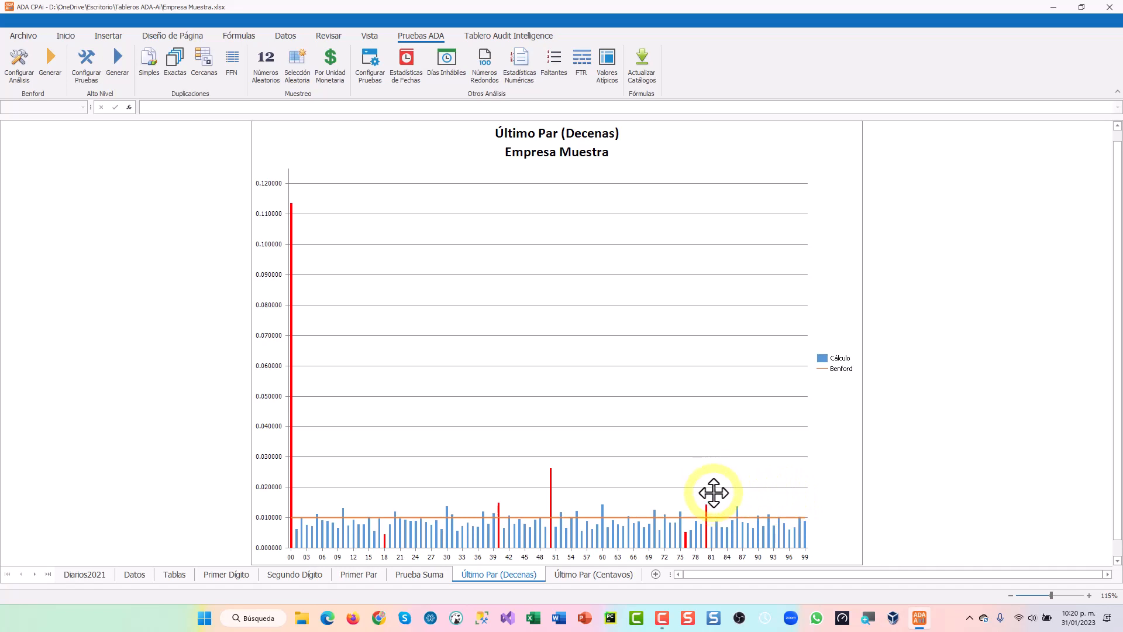
pyautogui.click(601, 574)
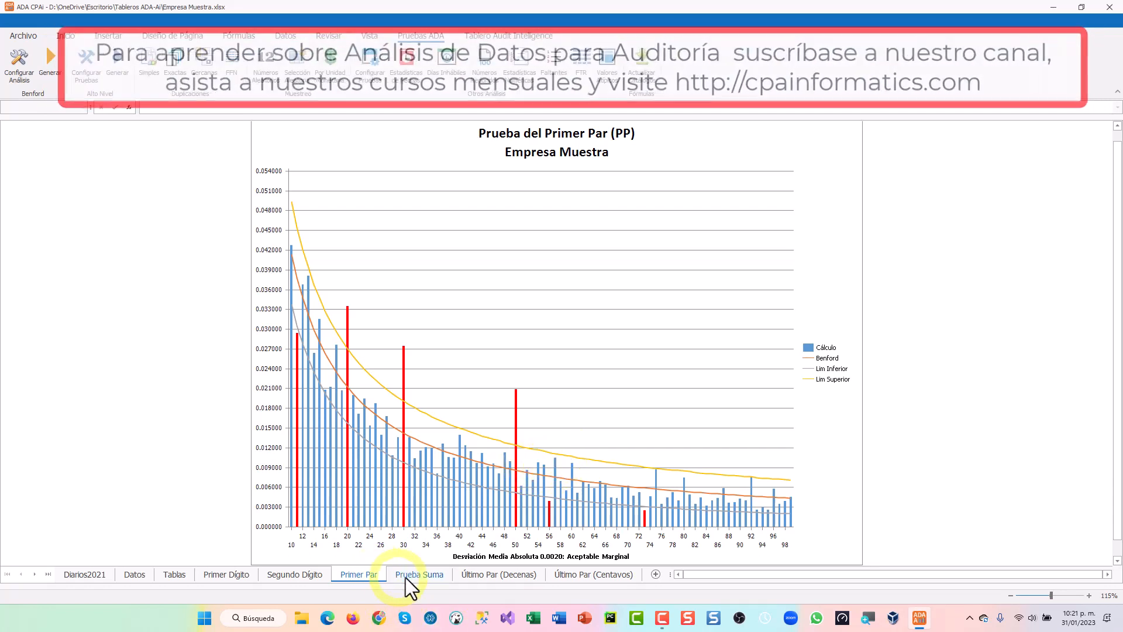
pyautogui.click(425, 575)
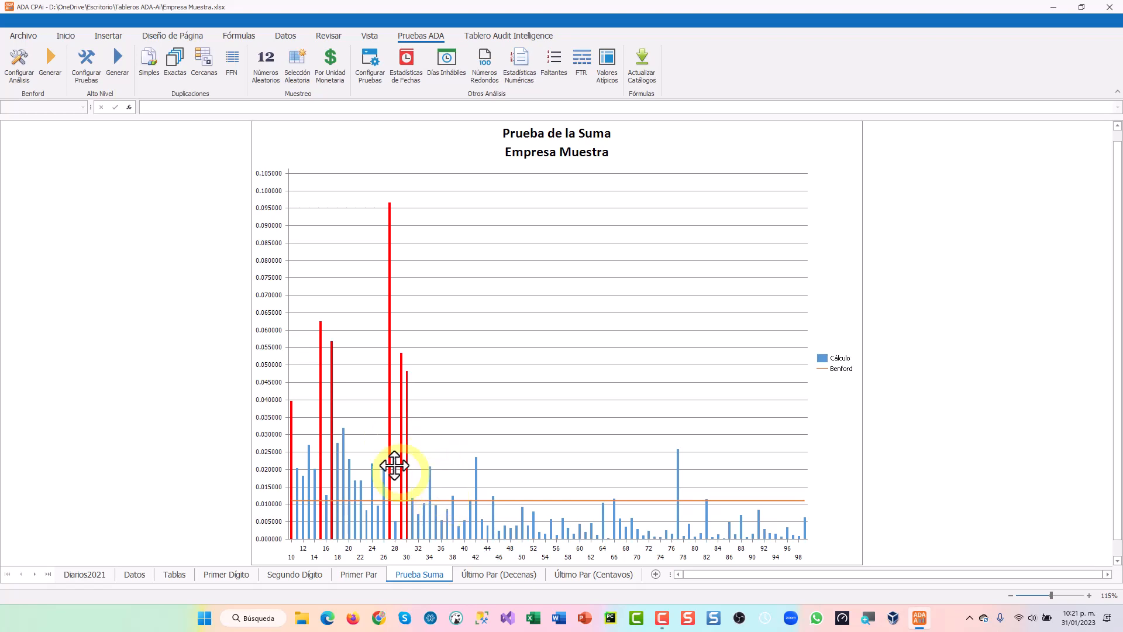
# Step: Widen the NúmeroPoliza, Primer Par and Decenas columns in the Datos sheet
pyautogui.click(94, 576)
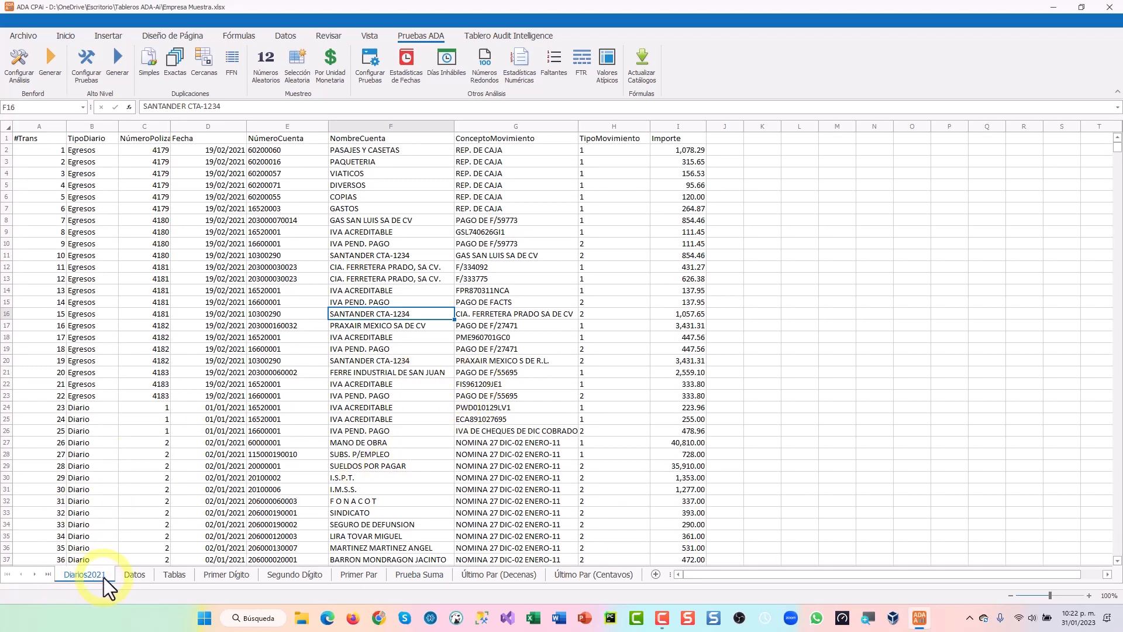
pyautogui.click(132, 573)
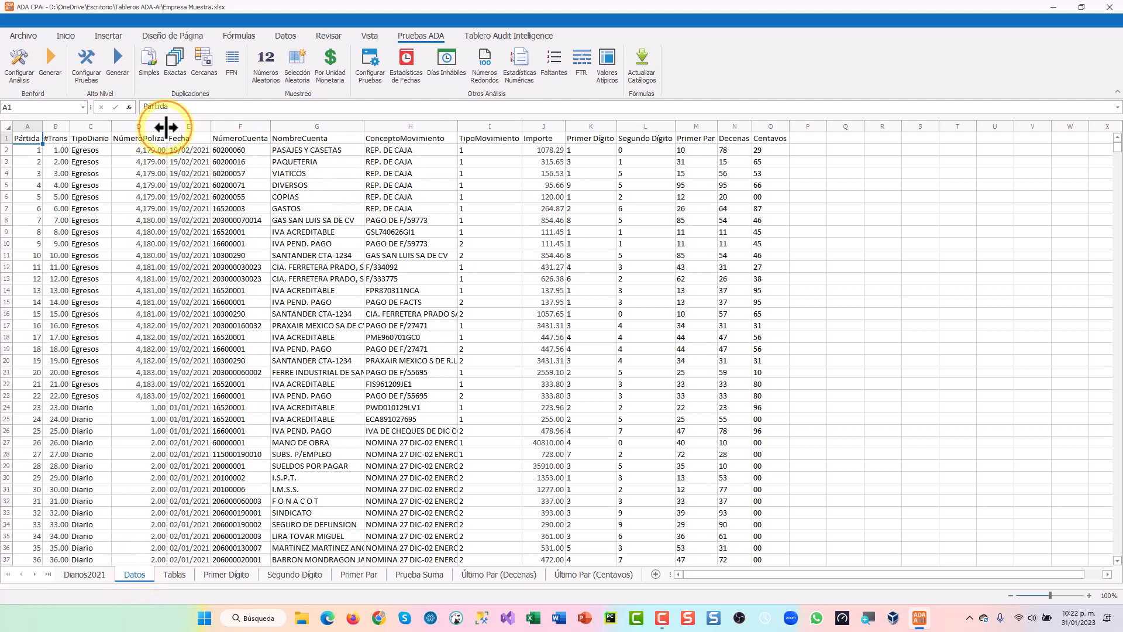
pyautogui.moveTo(166, 126); pyautogui.dragTo(186, 125)
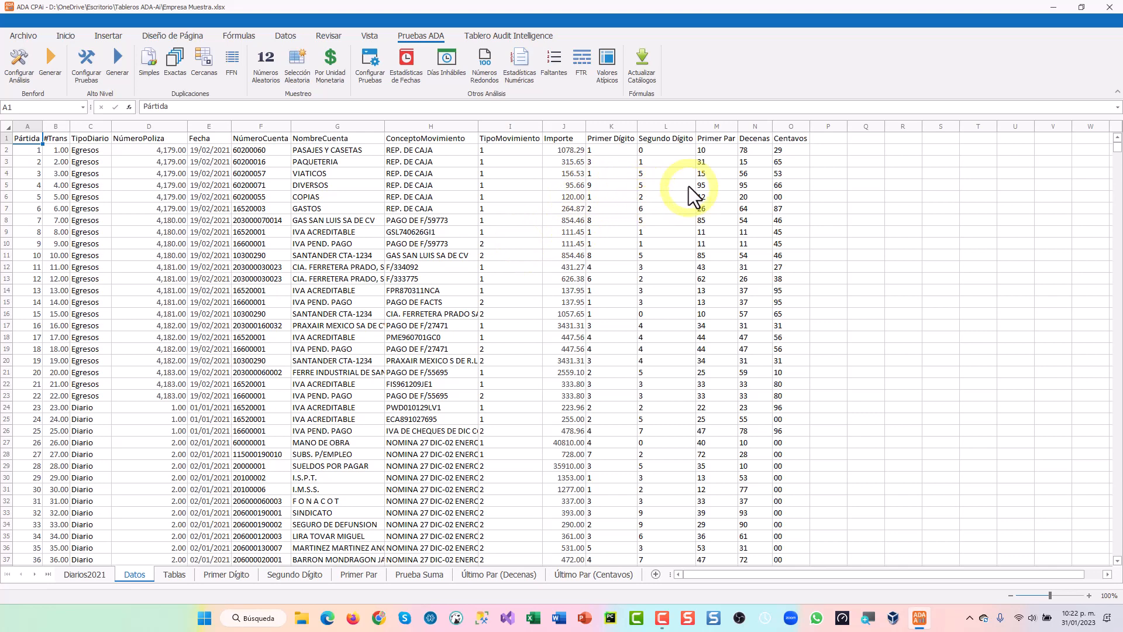
pyautogui.moveTo(737, 126); pyautogui.dragTo(799, 130)
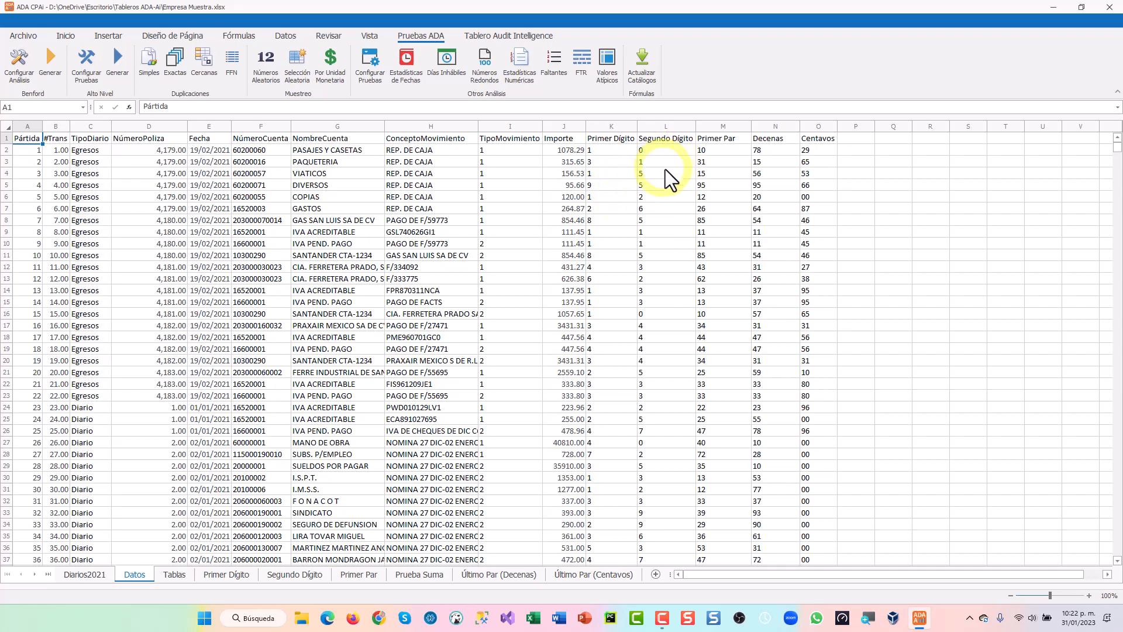
# Step: Examine how each Importe in the Datos sheet is broken down into Primer Dígito, Segundo Dígito, Primer Par, Decenas and Centavos
pyautogui.scroll(2, 673, 223)
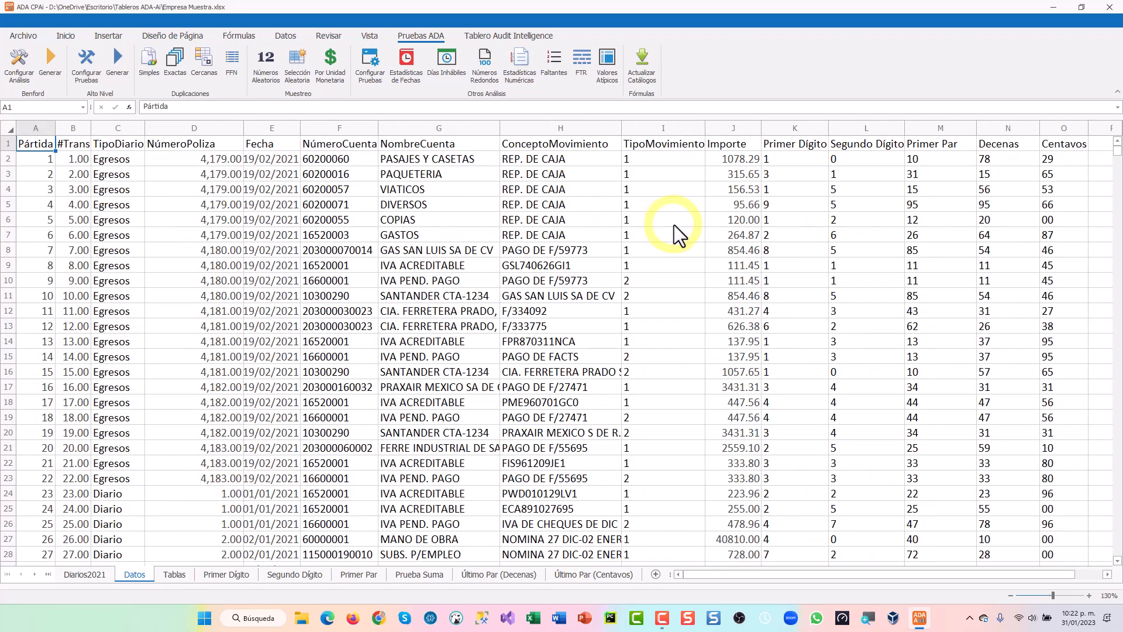
pyautogui.scroll(1, 815, 244)
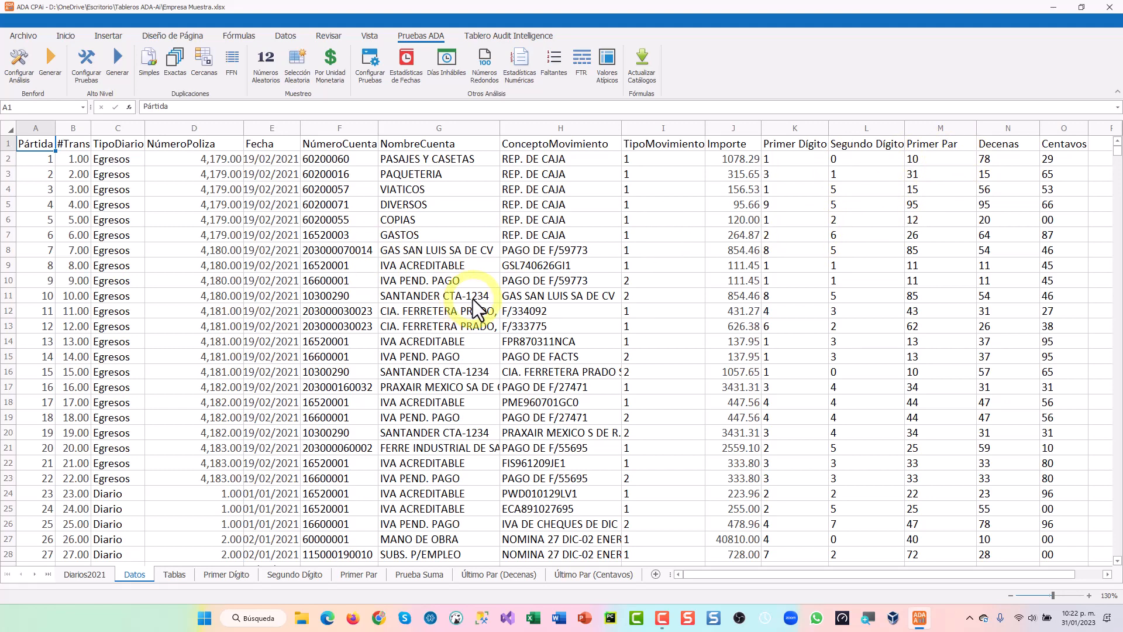
pyautogui.scroll(-2, 473, 299)
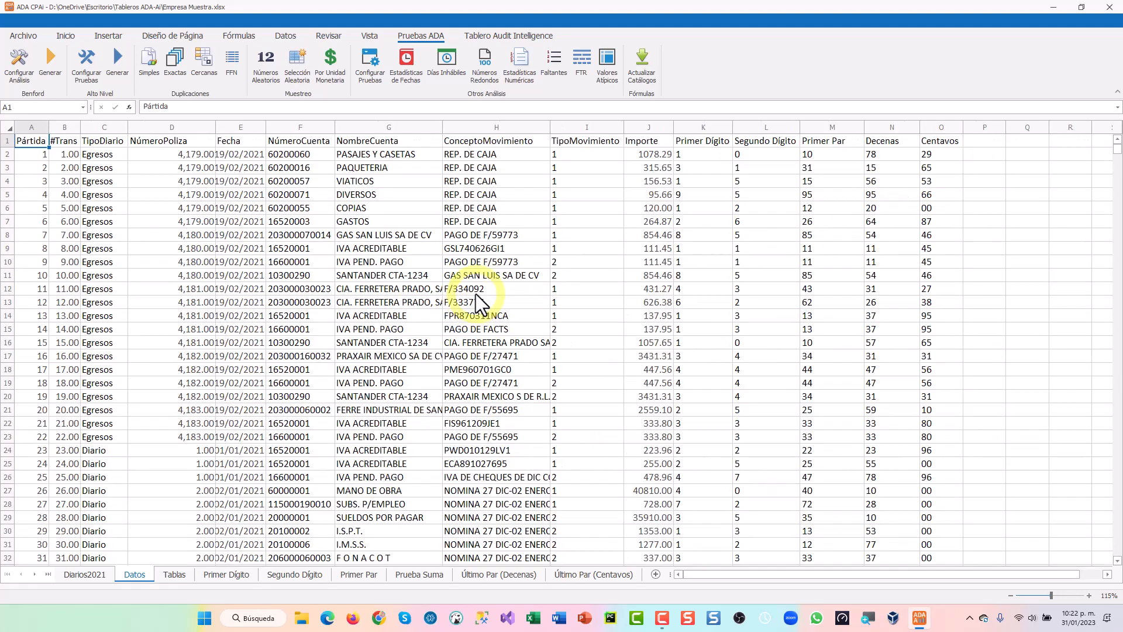
pyautogui.scroll(-1, 478, 292)
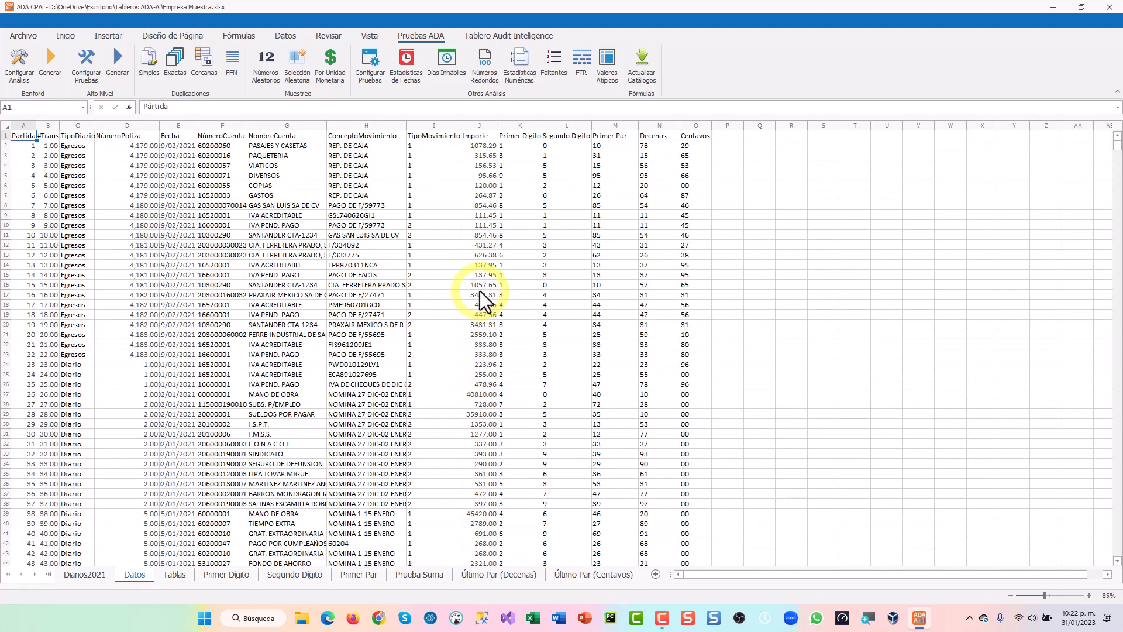
pyautogui.scroll(1, 480, 292)
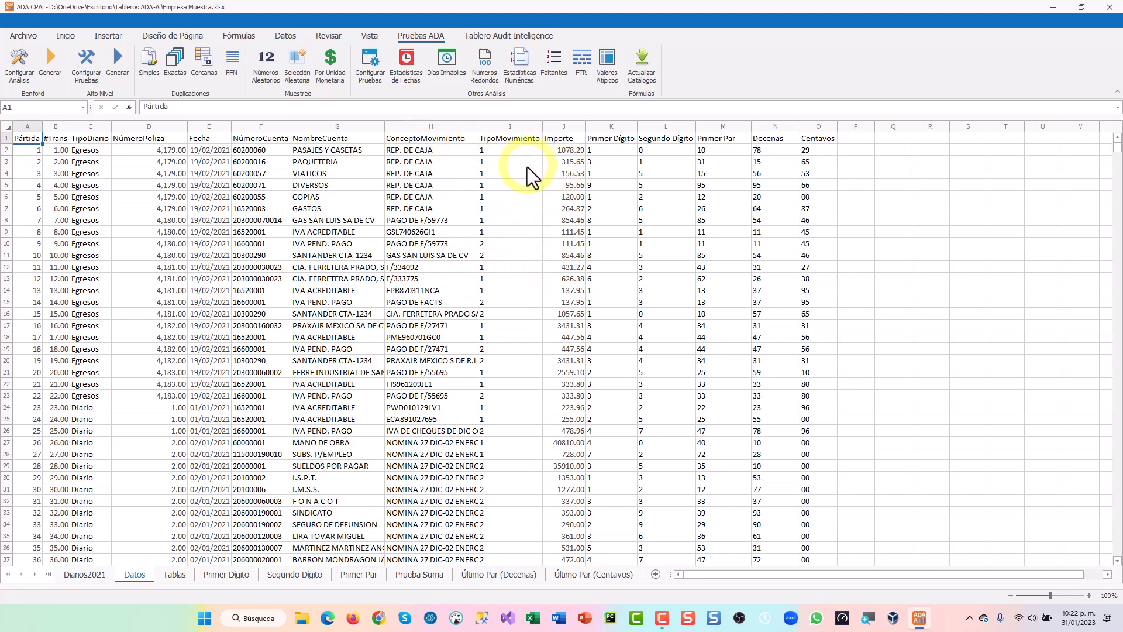
# Step: Turn on column filters for the table in the Datos sheet
pyautogui.click(285, 37)
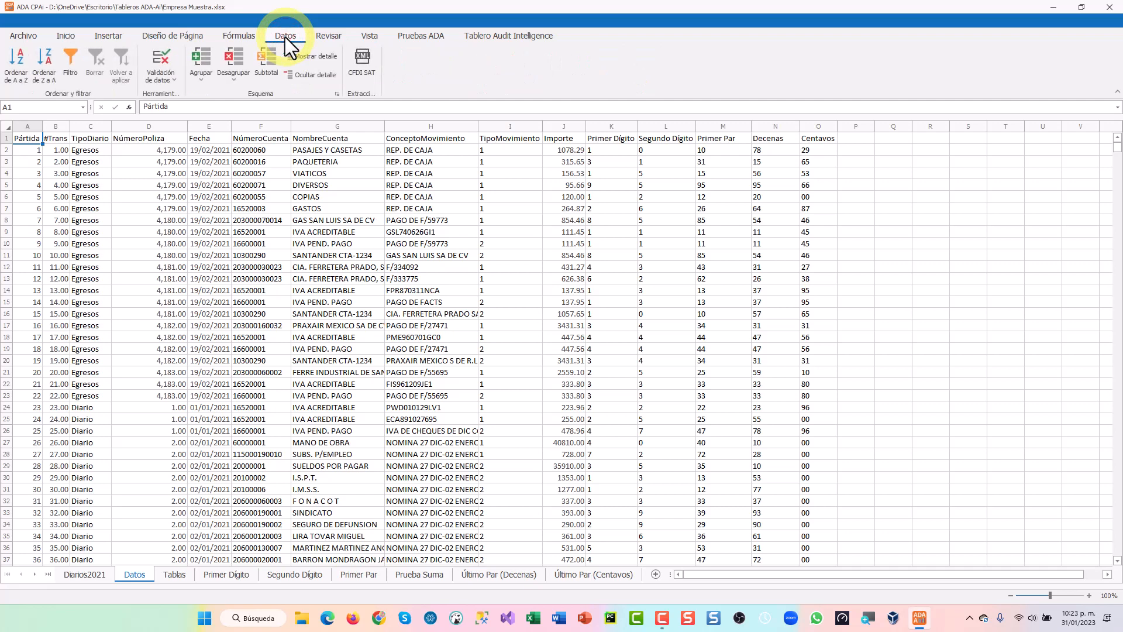
pyautogui.click(670, 223)
pyautogui.click(428, 234)
pyautogui.click(668, 222)
pyautogui.click(652, 280)
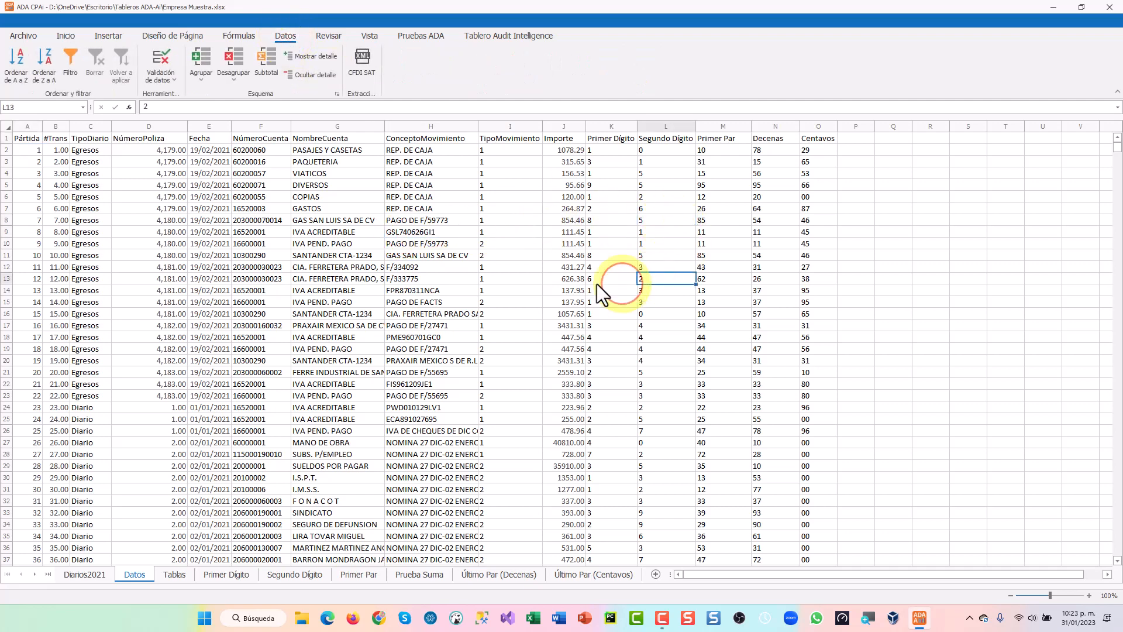
pyautogui.click(625, 292)
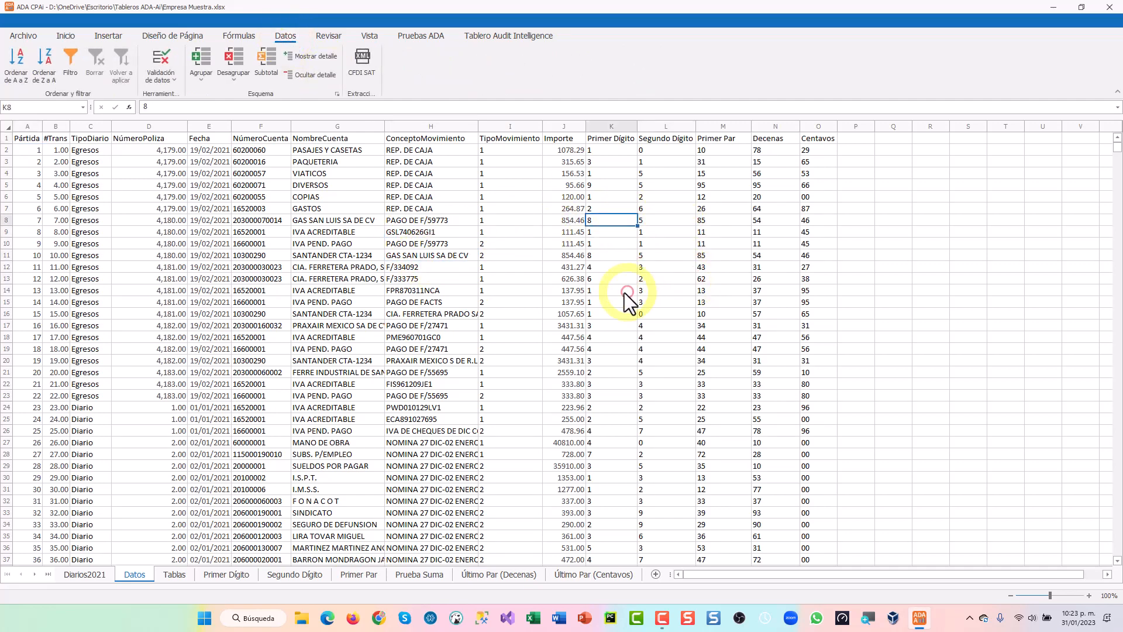
pyautogui.click(69, 58)
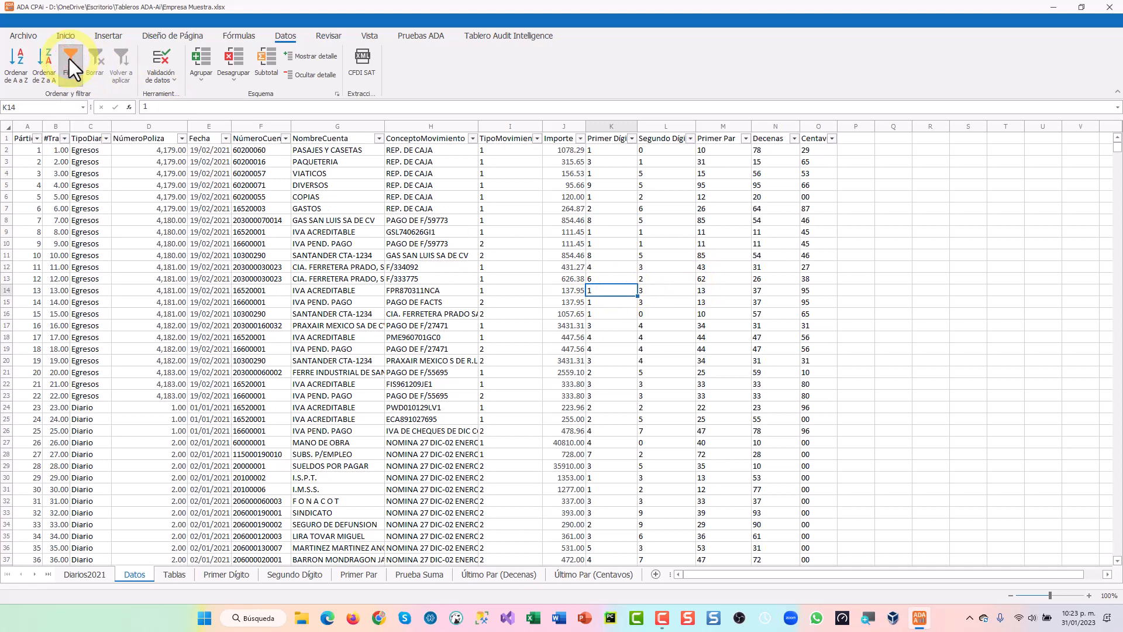
# Step: Filter the Primer Par column by value so that only entries with 50 are shown
pyautogui.click(746, 139)
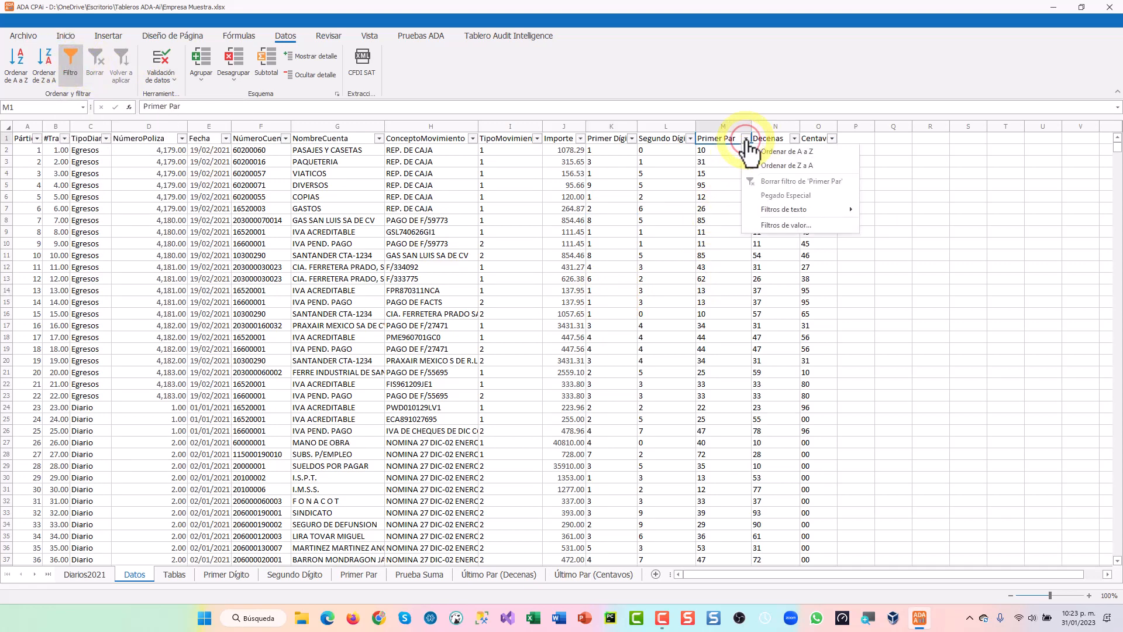
pyautogui.click(801, 224)
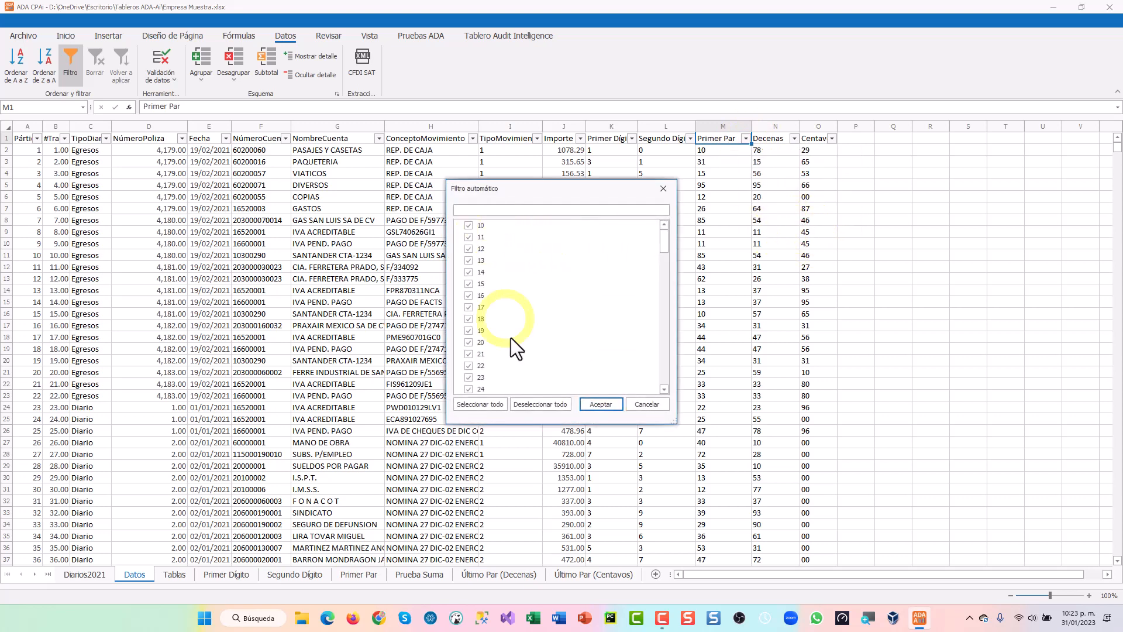
pyautogui.click(550, 405)
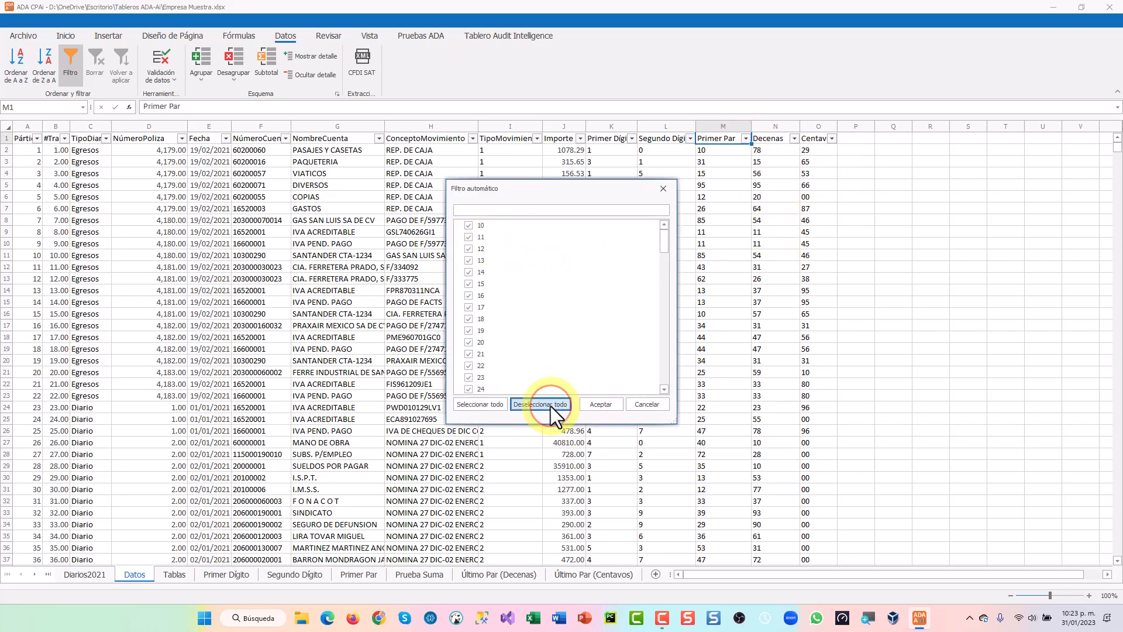
pyautogui.scroll(-5, 491, 295)
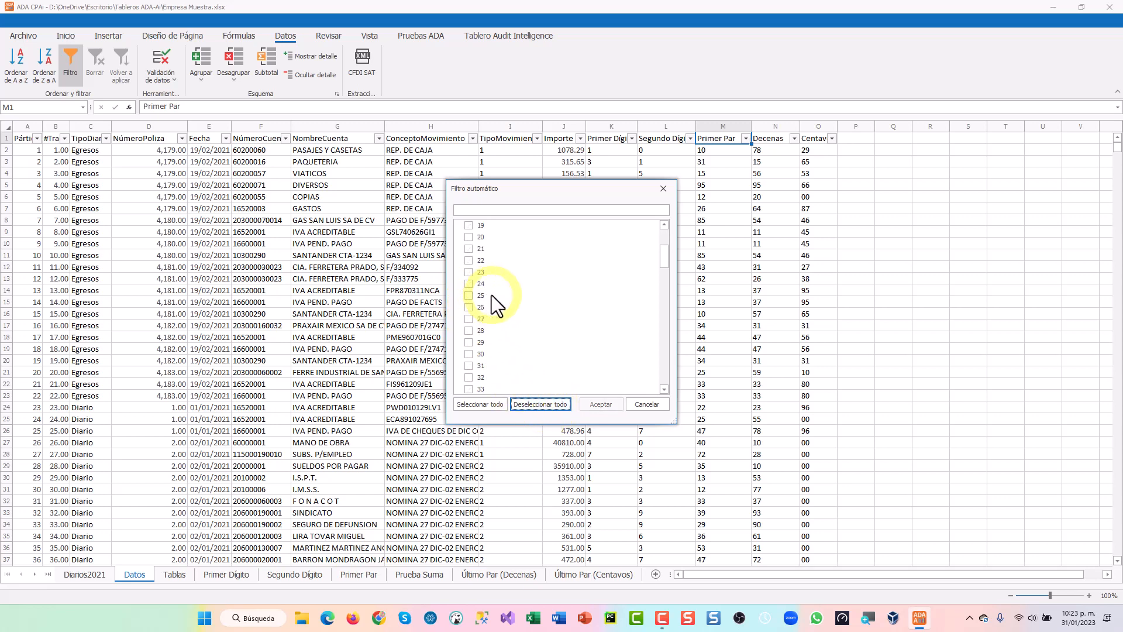
pyautogui.scroll(-6, 531, 342)
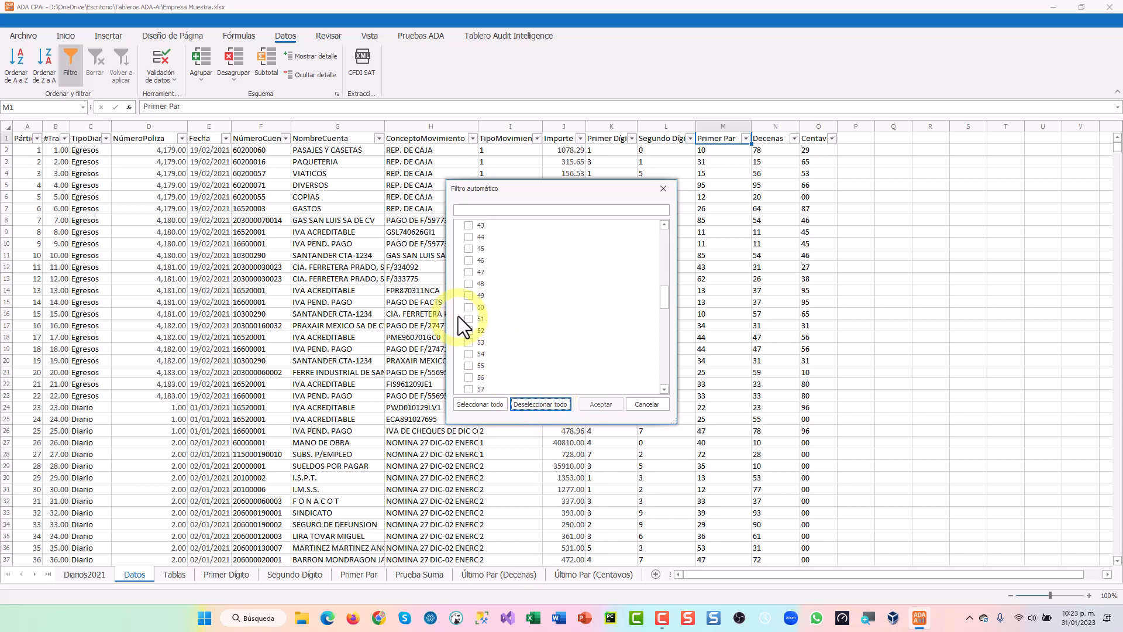
pyautogui.click(468, 306)
pyautogui.click(602, 404)
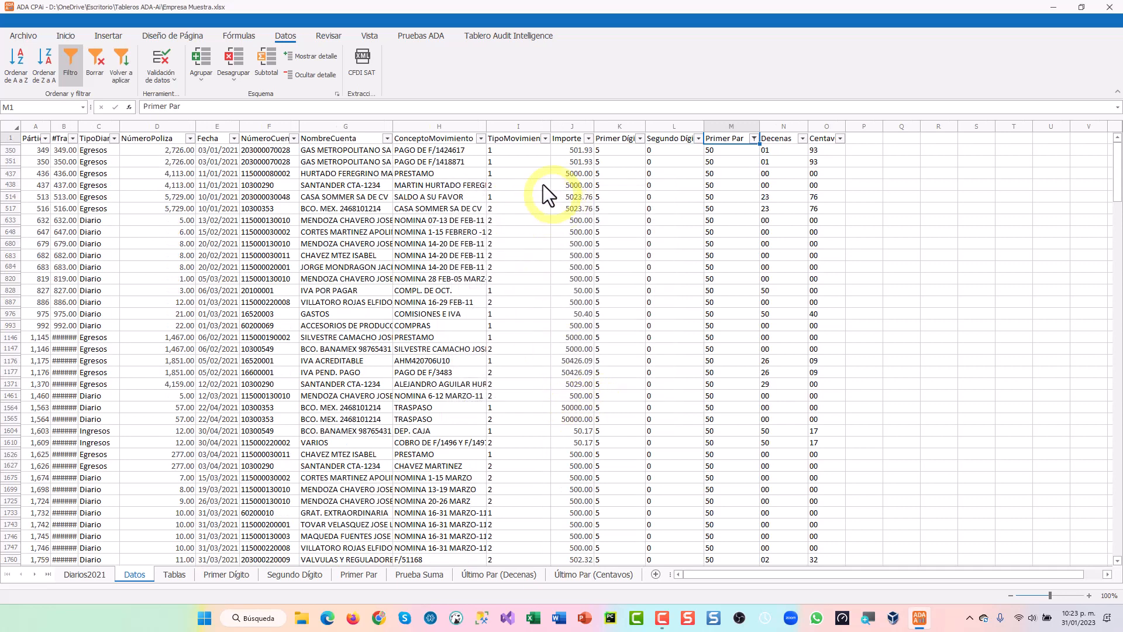
# Step: Sort the filtered entries by Importe in descending order and widen the ConceptoMovimiento and Importe columns
pyautogui.moveTo(486, 126); pyautogui.dragTo(510, 128)
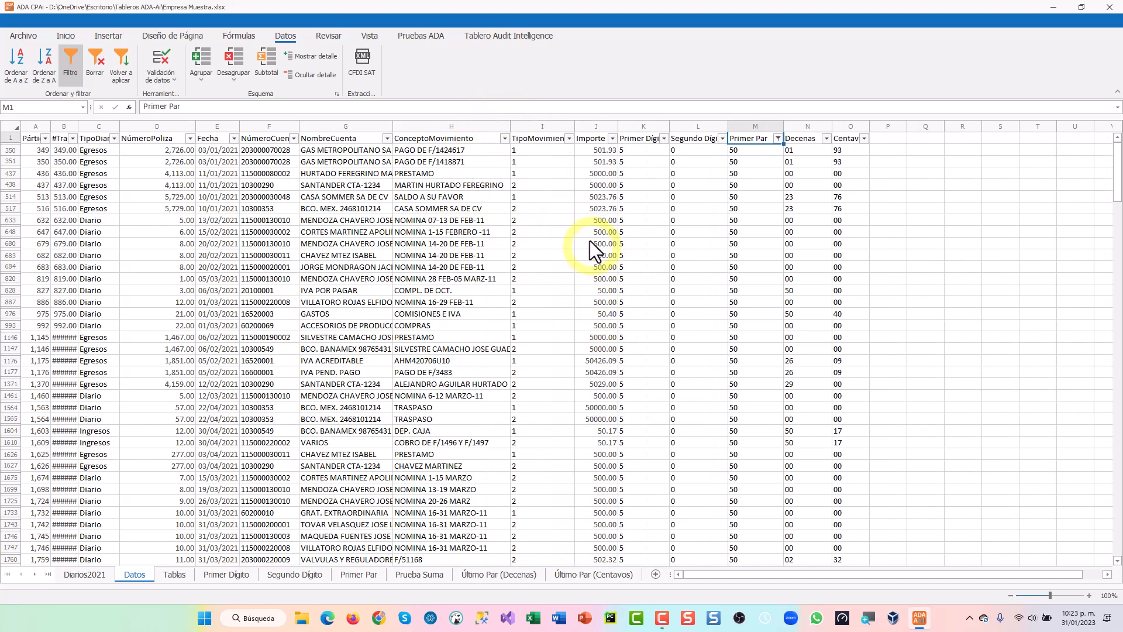
pyautogui.rightClick(598, 229)
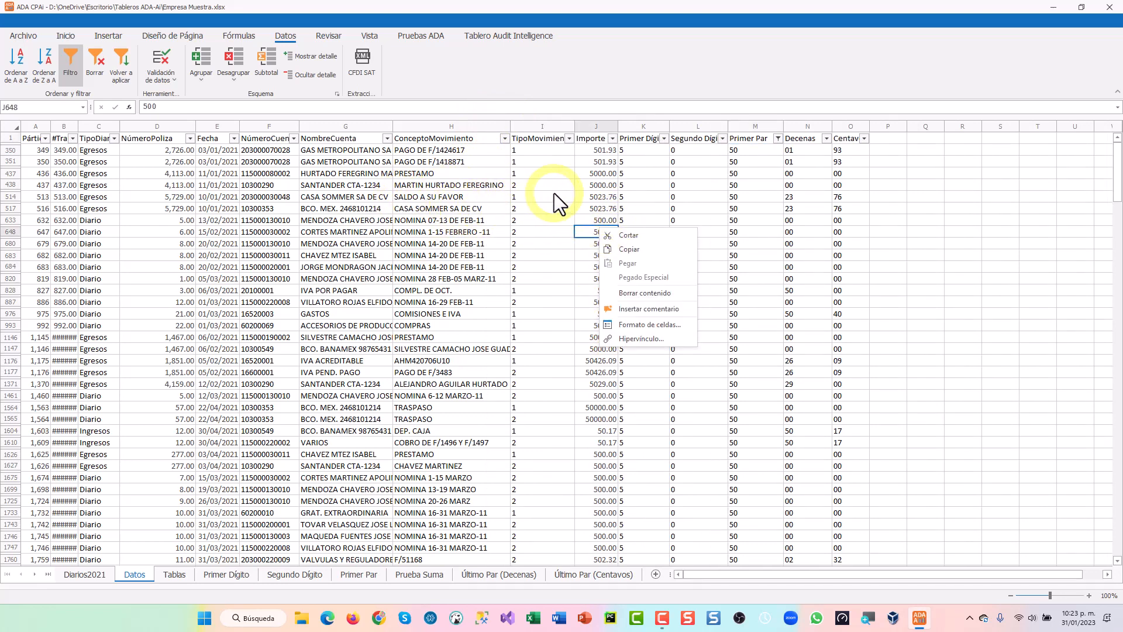
pyautogui.click(576, 227)
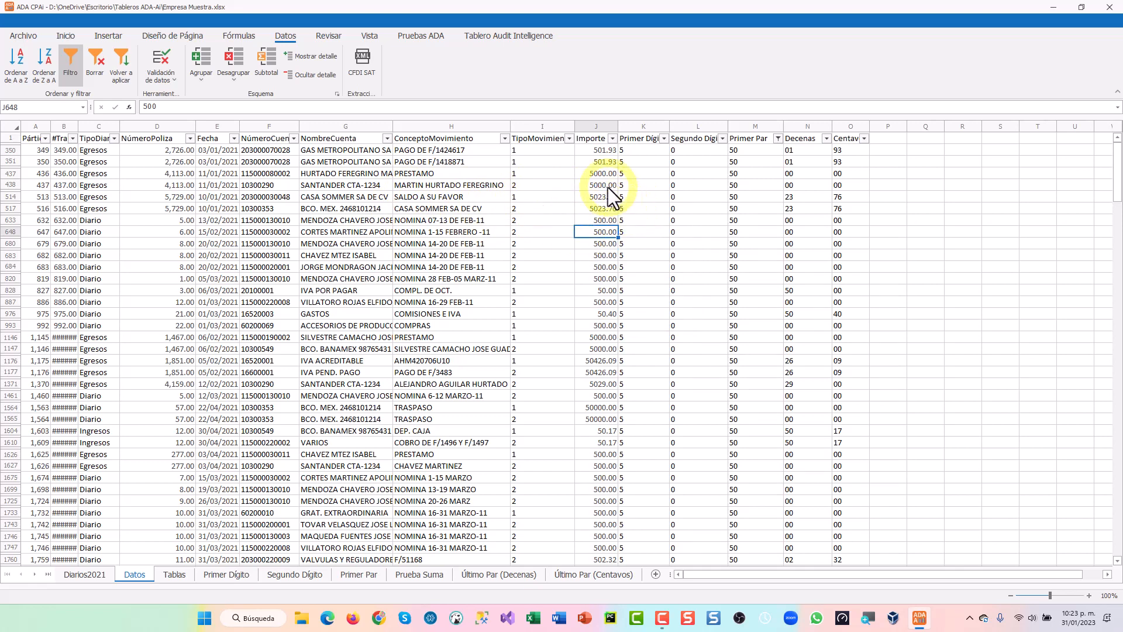
pyautogui.click(44, 71)
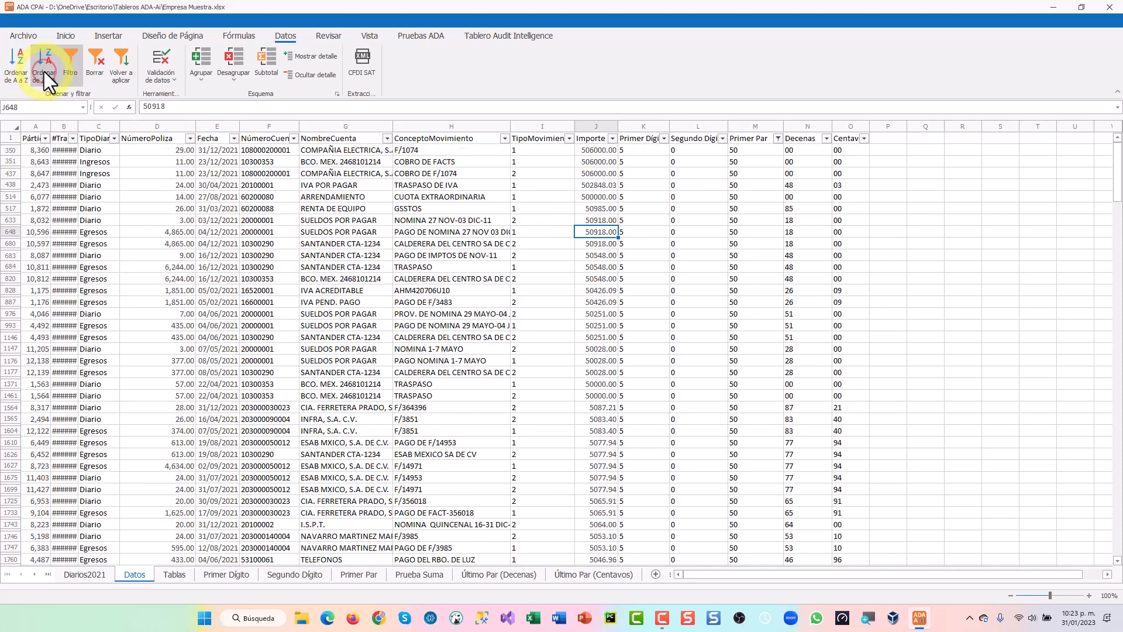
pyautogui.moveTo(617, 129); pyautogui.dragTo(638, 129)
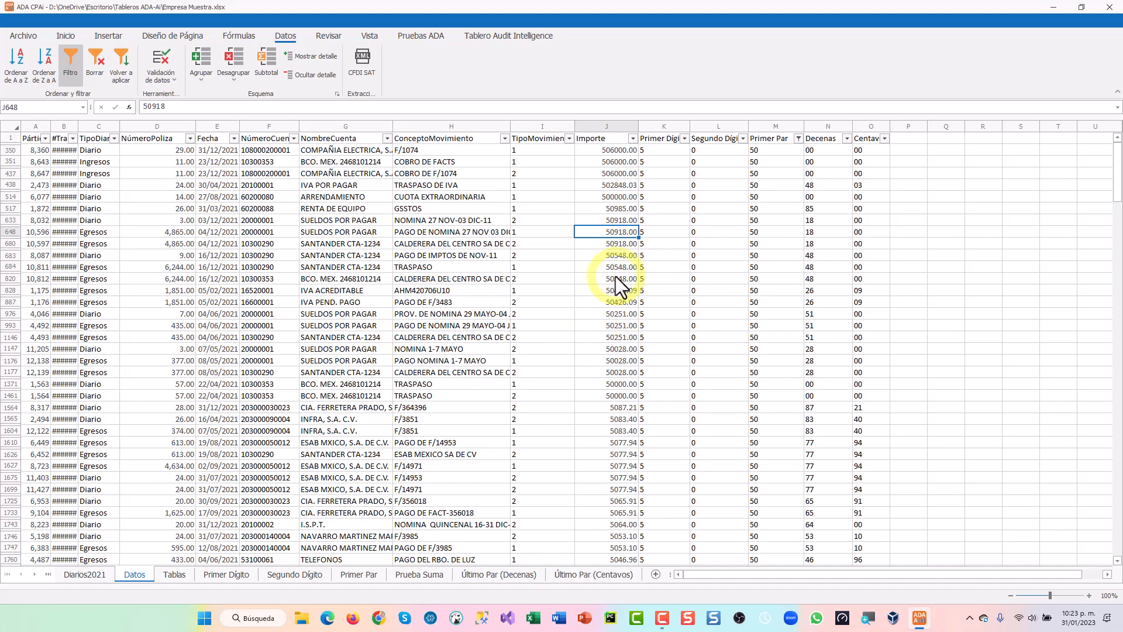
# Step: Review the concepts of the repeated 5000.00 entries and widen the ConceptoMovimiento column to fit its full text
pyautogui.scroll(-5, 615, 280)
pyautogui.scroll(-10, 616, 283)
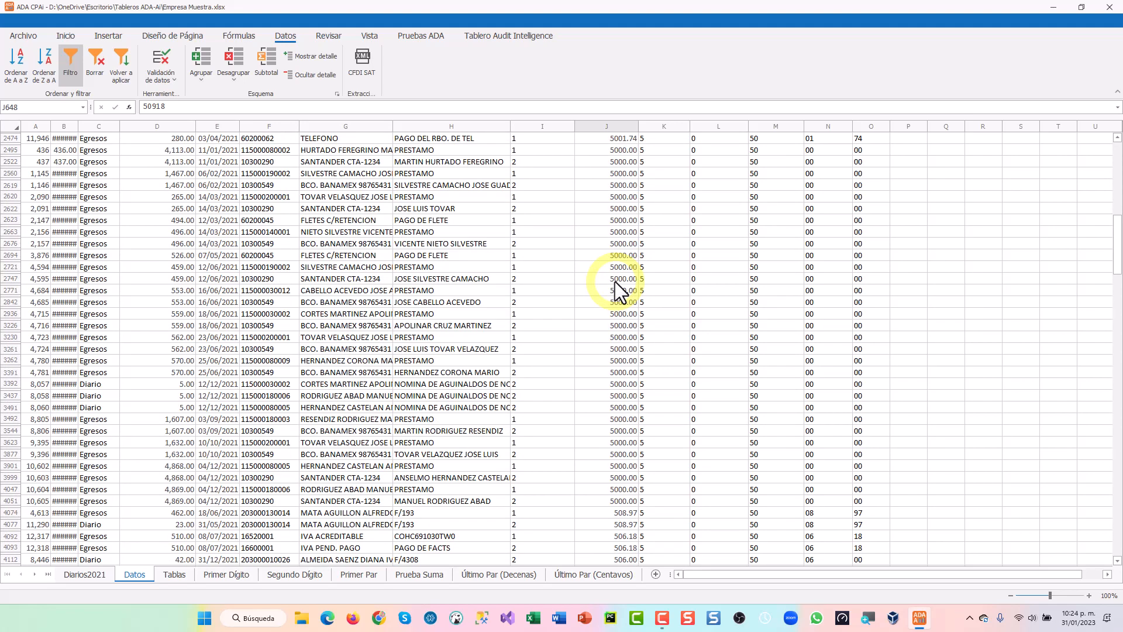
pyautogui.scroll(8, 628, 244)
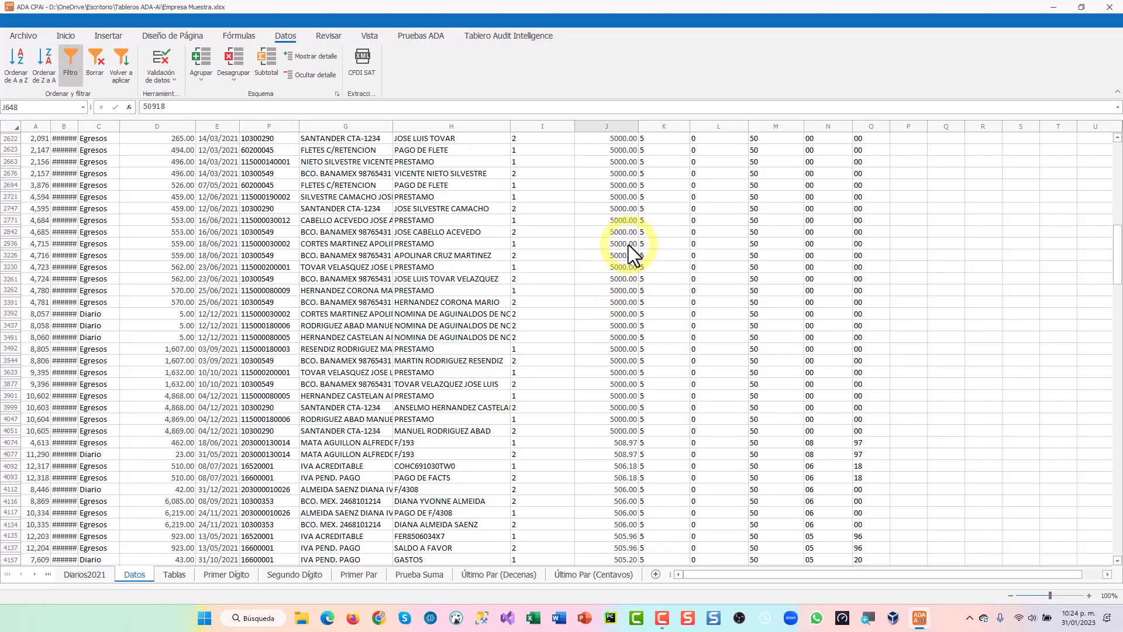
pyautogui.scroll(-8, 620, 252)
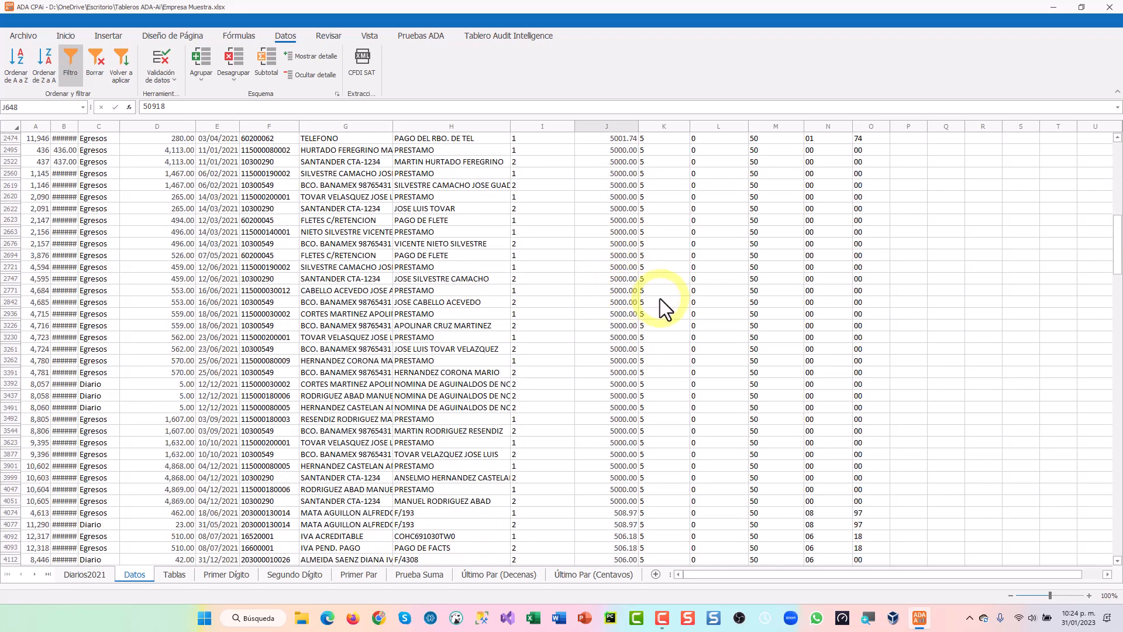
pyautogui.moveTo(436, 235); pyautogui.dragTo(464, 468)
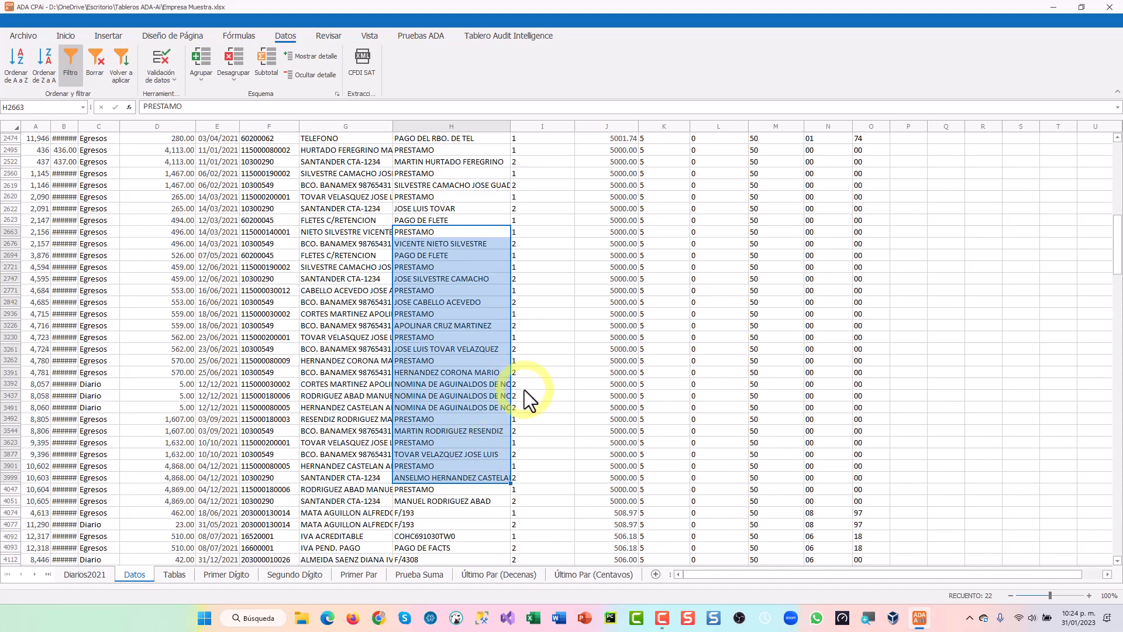
pyautogui.moveTo(512, 123); pyautogui.dragTo(561, 125)
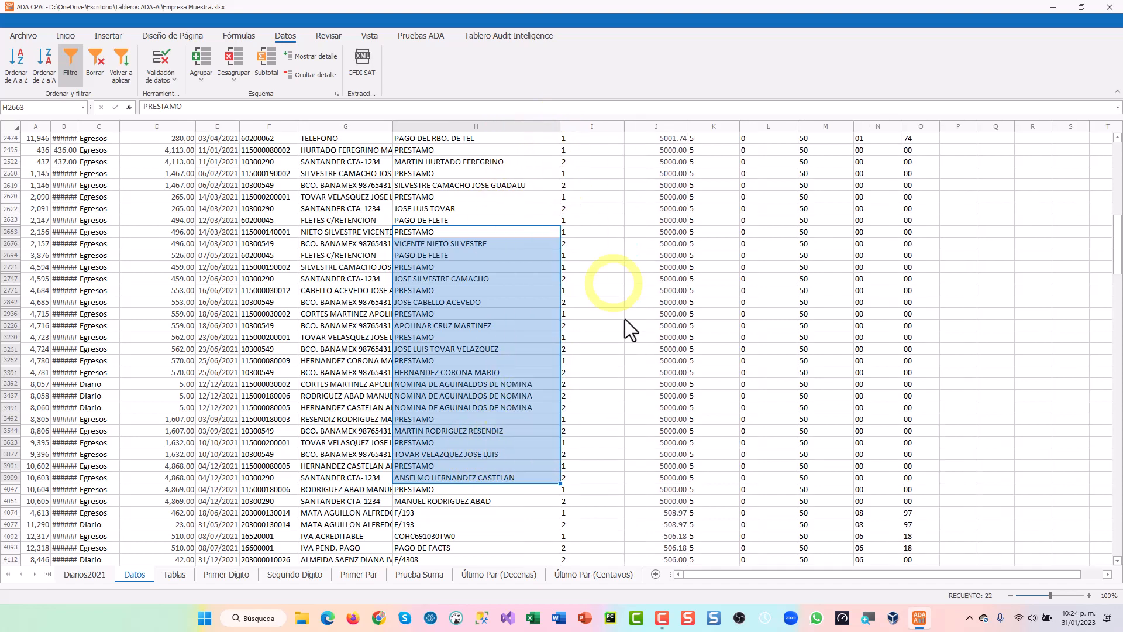
# Step: Examine the filtered entries below 5000.00, checking the repeated 500.00 amounts with their dates, accounts and concepts
pyautogui.scroll(-3, 675, 383)
pyautogui.scroll(-7, 675, 384)
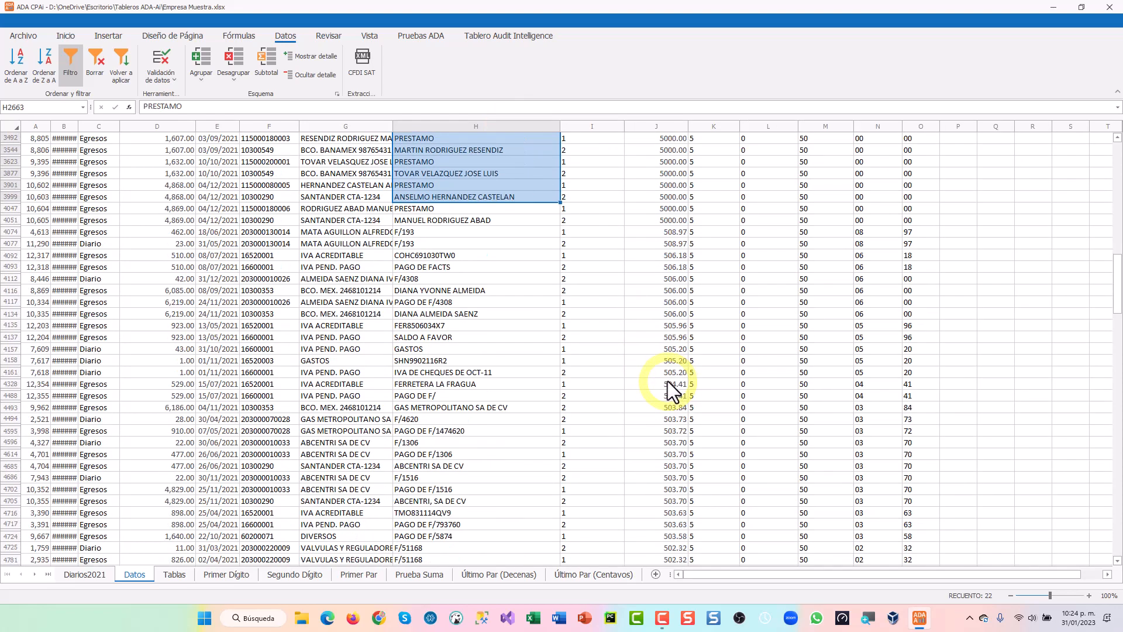
pyautogui.scroll(-2, 668, 372)
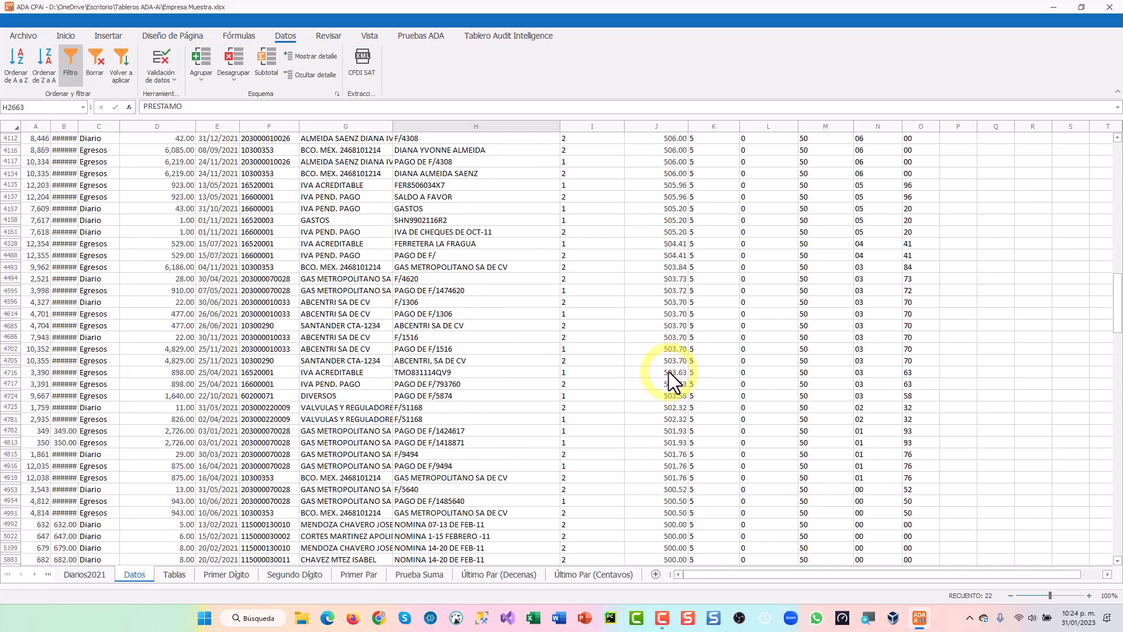
pyautogui.scroll(-8, 668, 371)
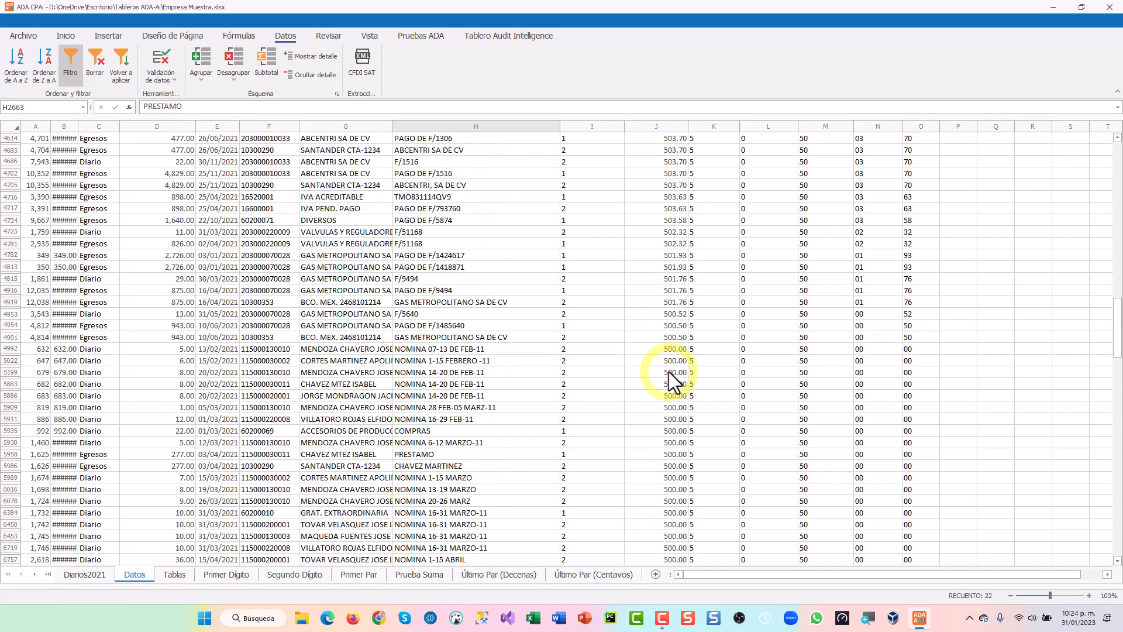
pyautogui.scroll(-20, 669, 370)
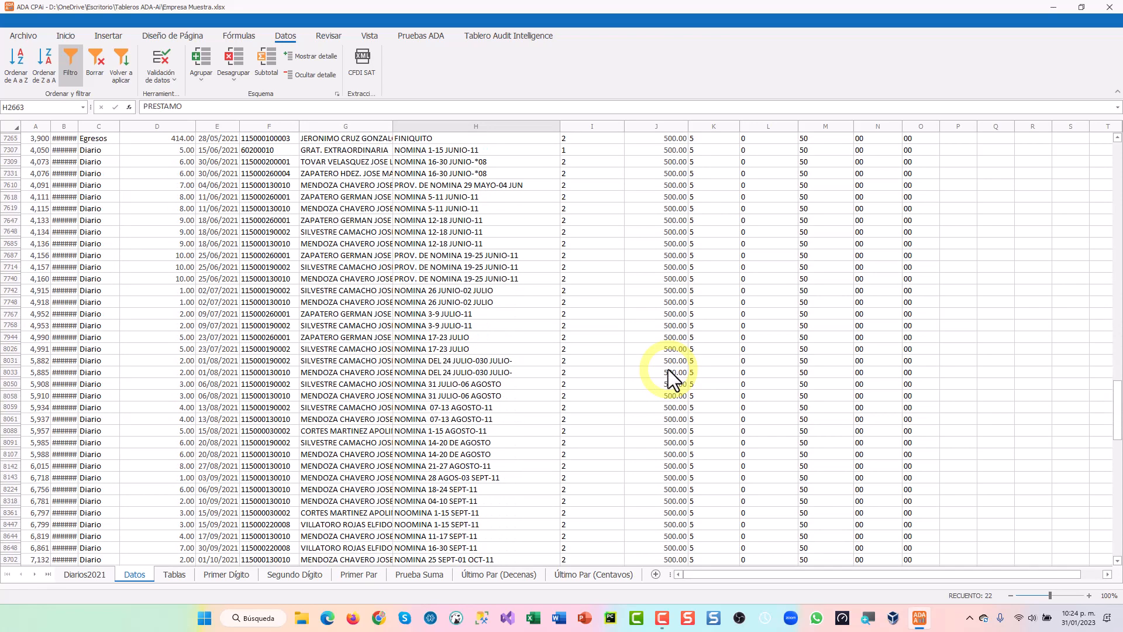
pyautogui.scroll(-20, 667, 370)
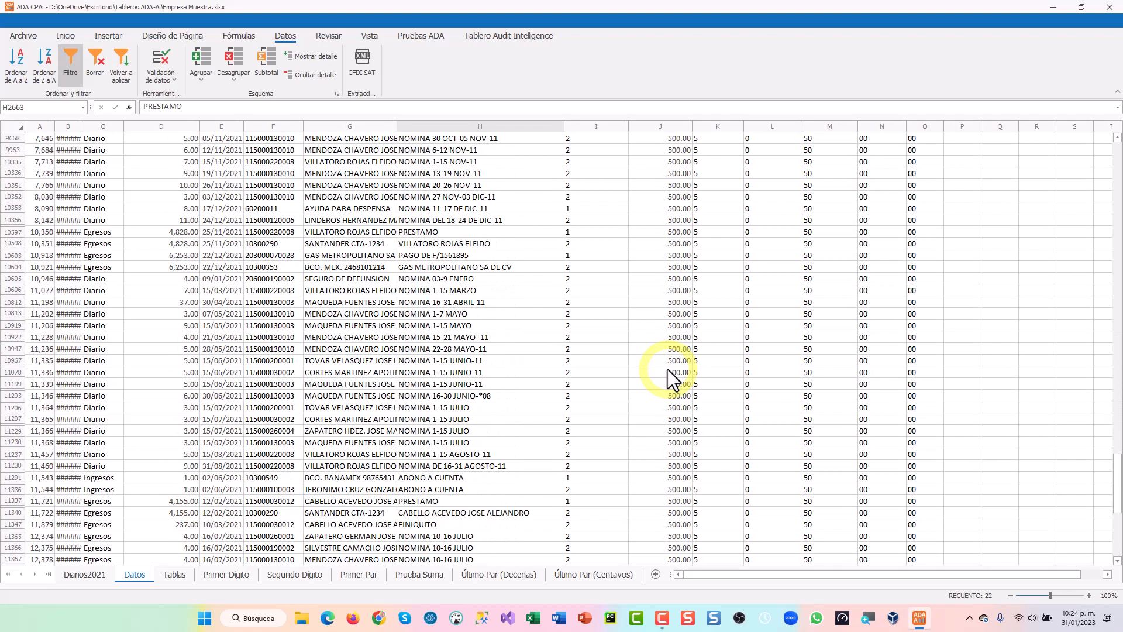
pyautogui.scroll(8, 667, 366)
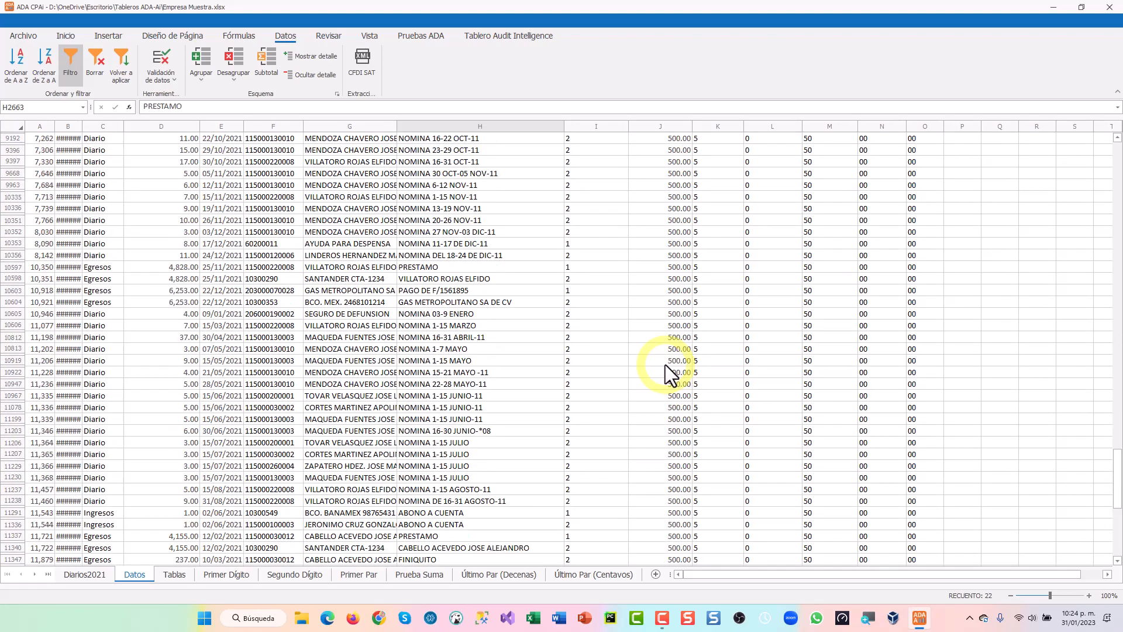
pyautogui.scroll(13, 664, 358)
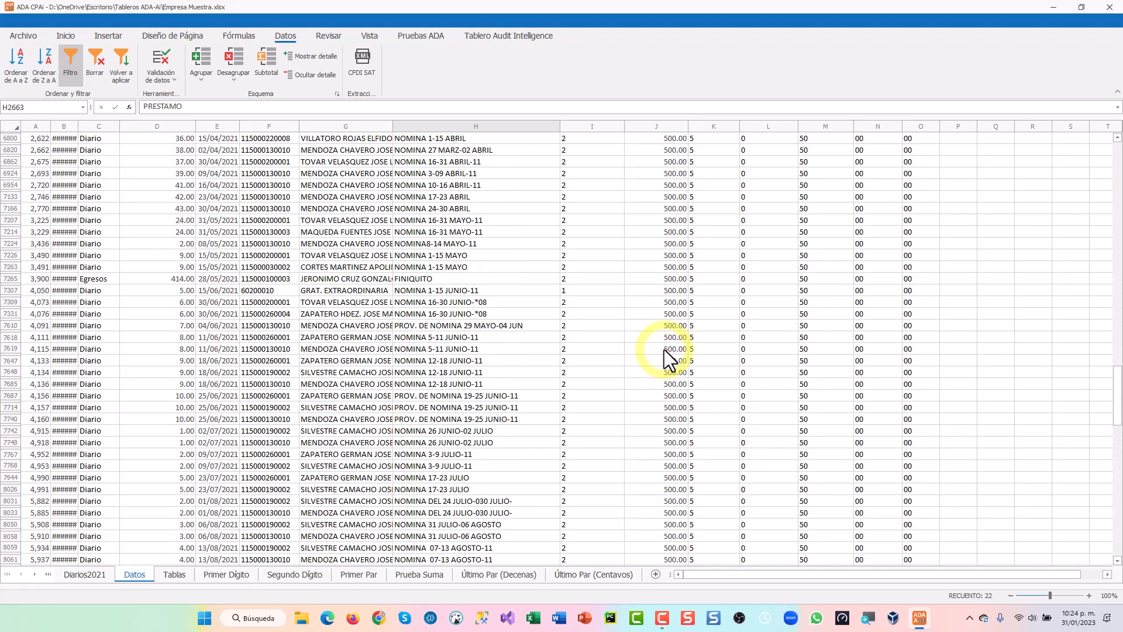
pyautogui.scroll(6, 664, 349)
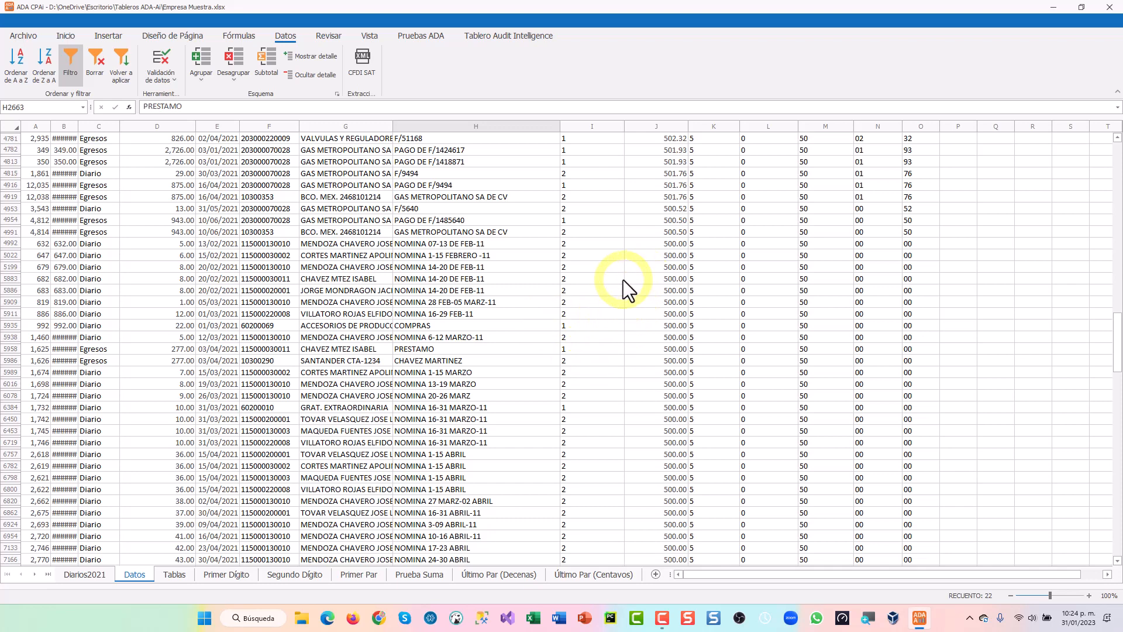
# Step: Select a run of 500.00 amounts in Importe and examine the account names and concepts of the 500.00 entries across the year
pyautogui.moveTo(655, 266); pyautogui.dragTo(658, 342)
pyautogui.moveTo(660, 359); pyautogui.dragTo(660, 360)
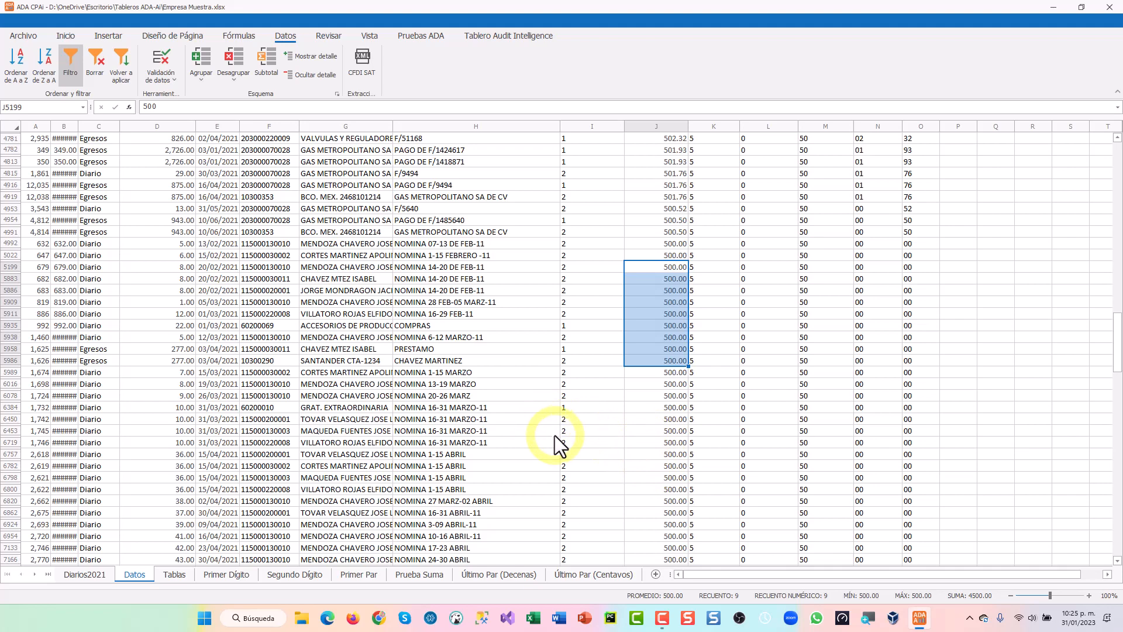
pyautogui.scroll(-2, 542, 436)
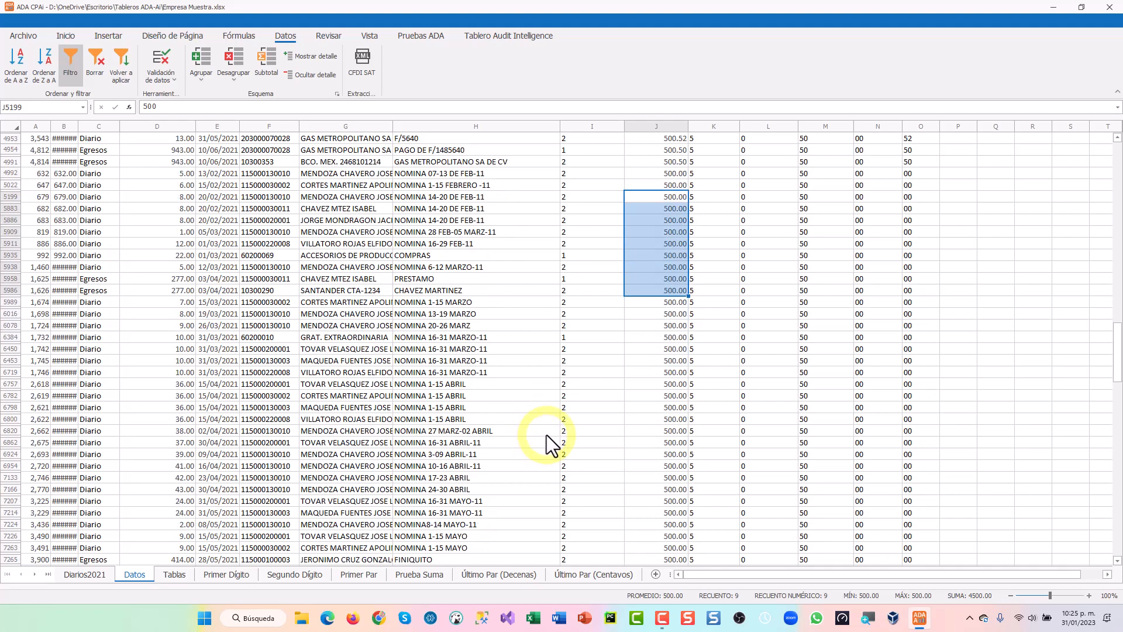
pyautogui.scroll(-15, 546, 434)
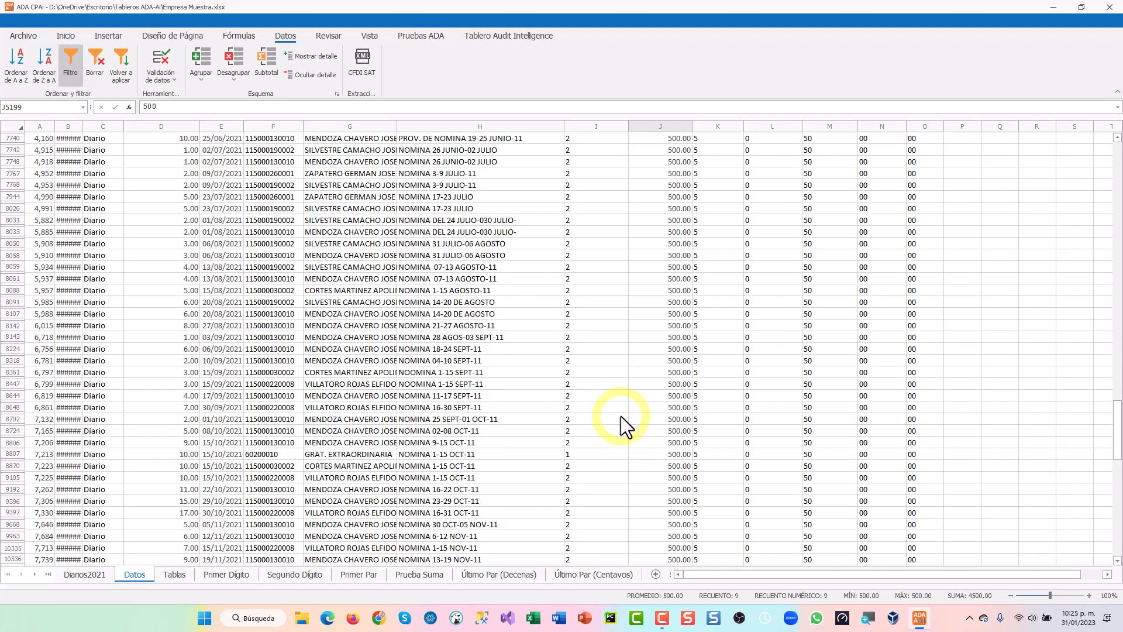
pyautogui.scroll(8, 655, 354)
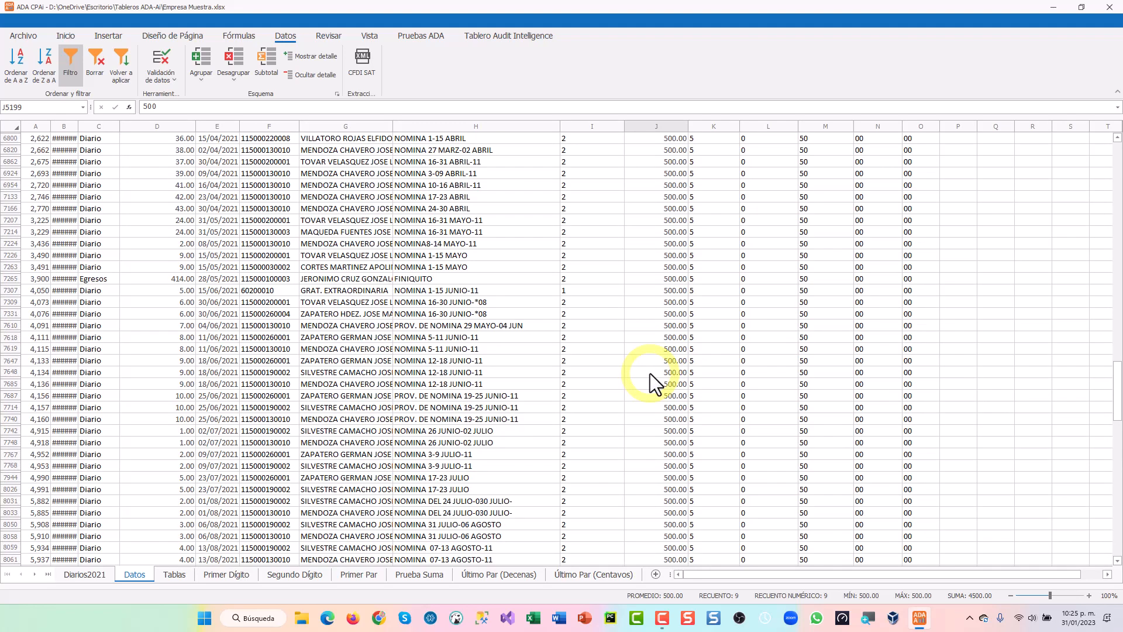
pyautogui.scroll(-10, 651, 373)
pyautogui.scroll(-13, 650, 373)
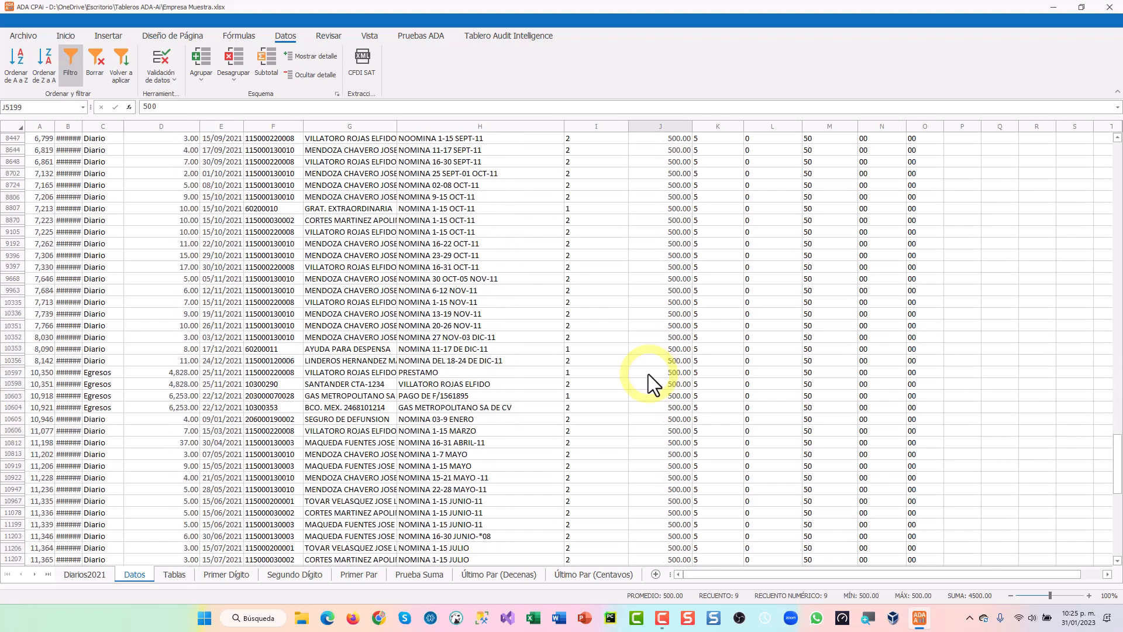
pyautogui.scroll(12, 645, 375)
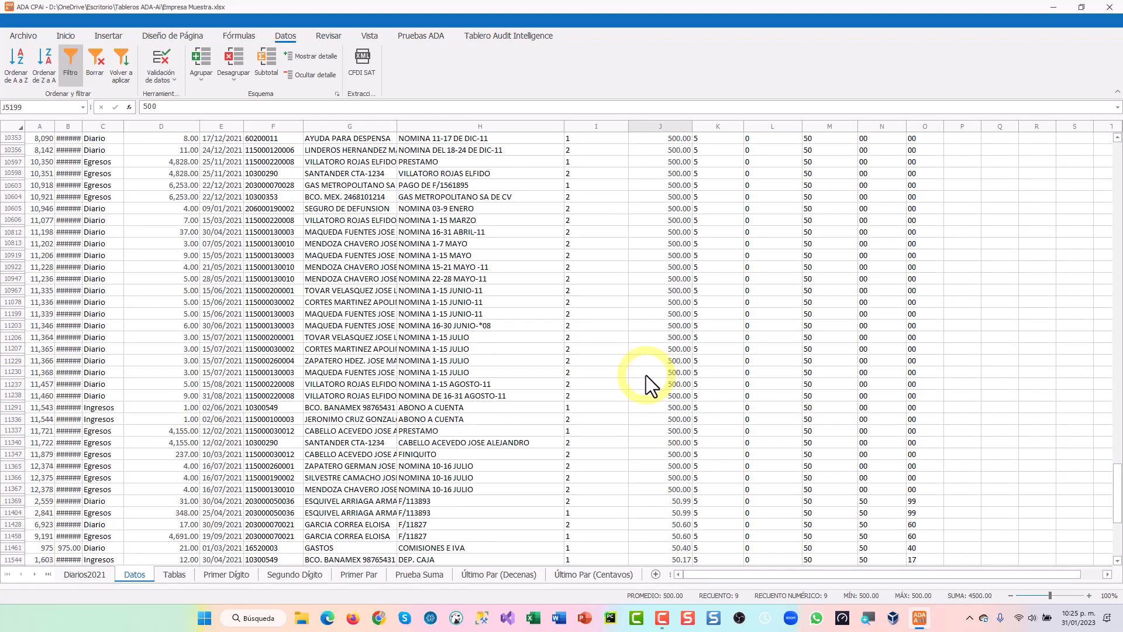
pyautogui.scroll(12, 648, 364)
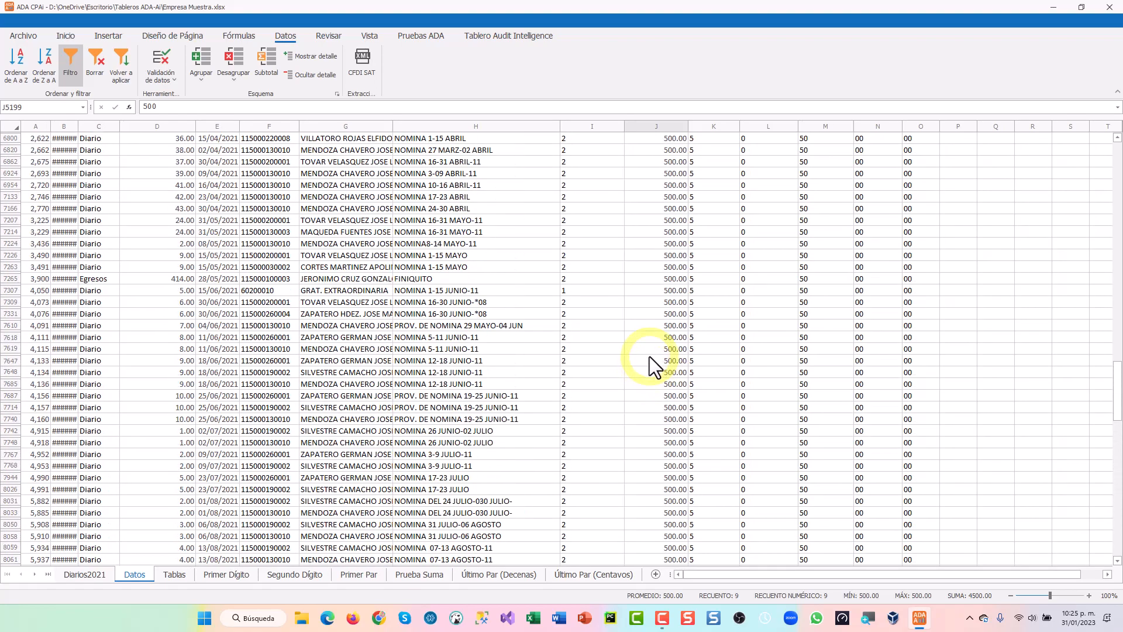
# Step: Review the remaining 500.00 entries filtered under first pair 50, through their year-end dates and concepts, and return to the start of the list
pyautogui.click(645, 338)
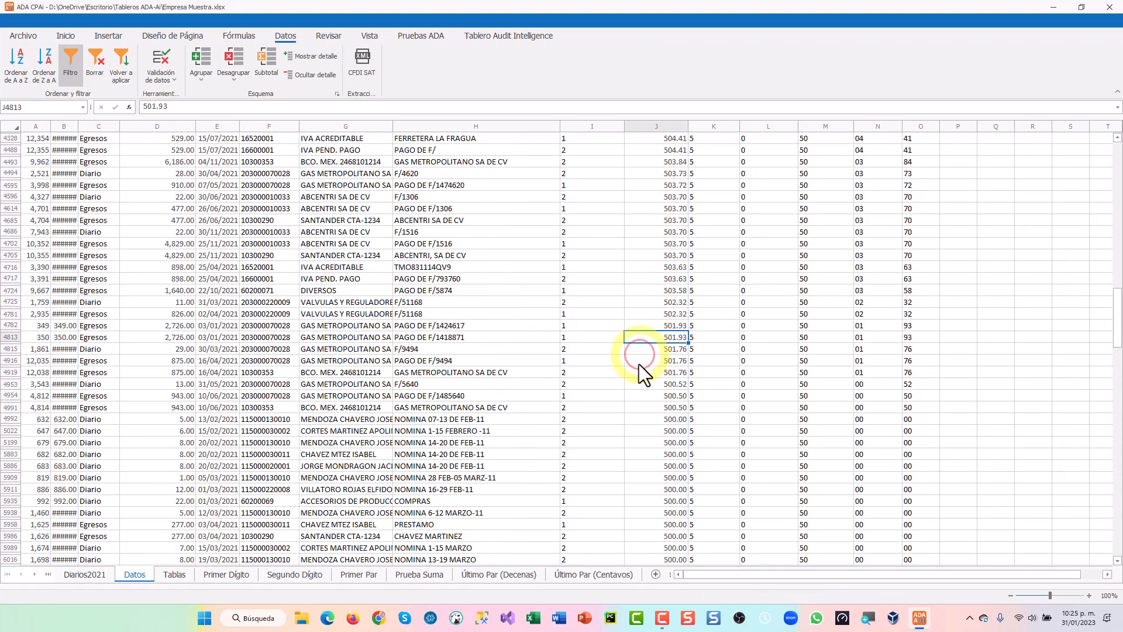
pyautogui.scroll(-10, 638, 363)
pyautogui.scroll(-10, 633, 452)
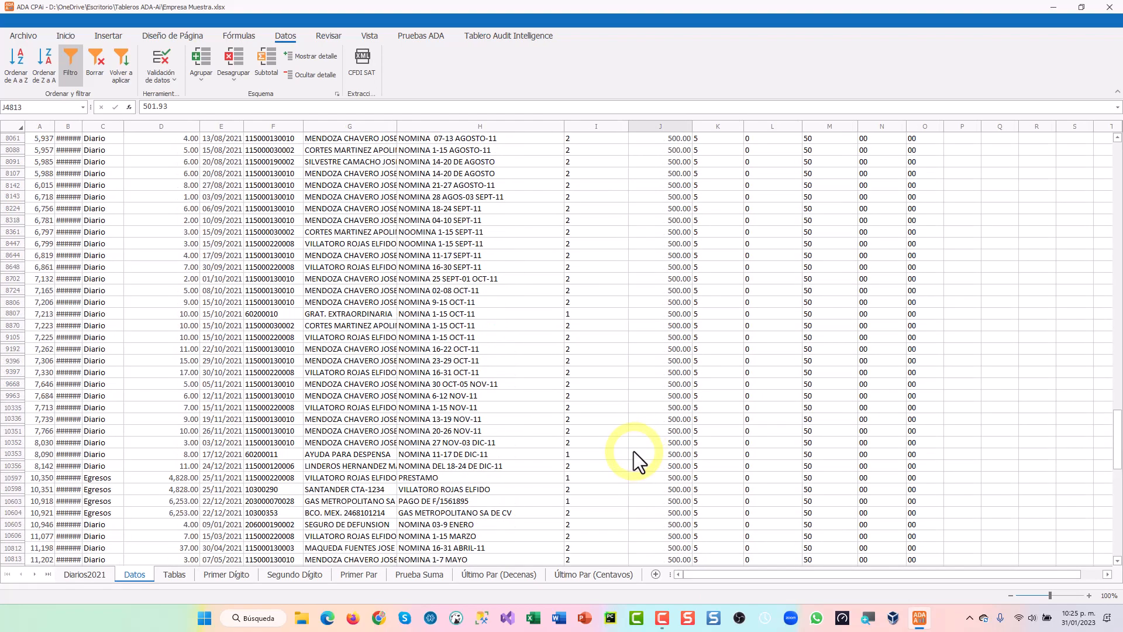
pyautogui.moveTo(1112, 494); pyautogui.dragTo(1113, 136)
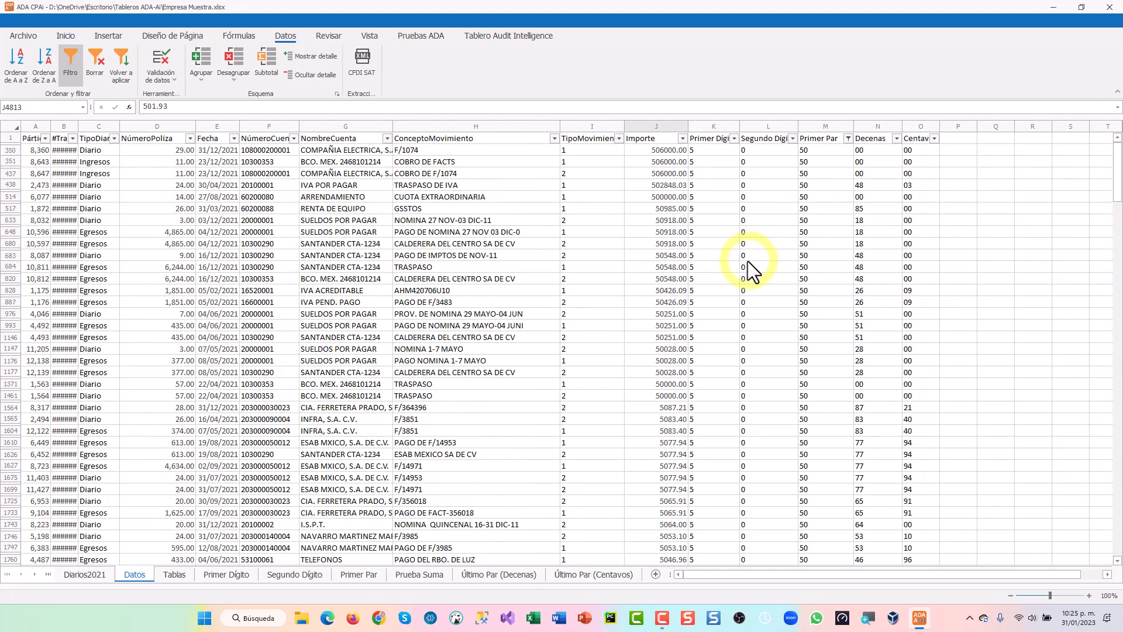
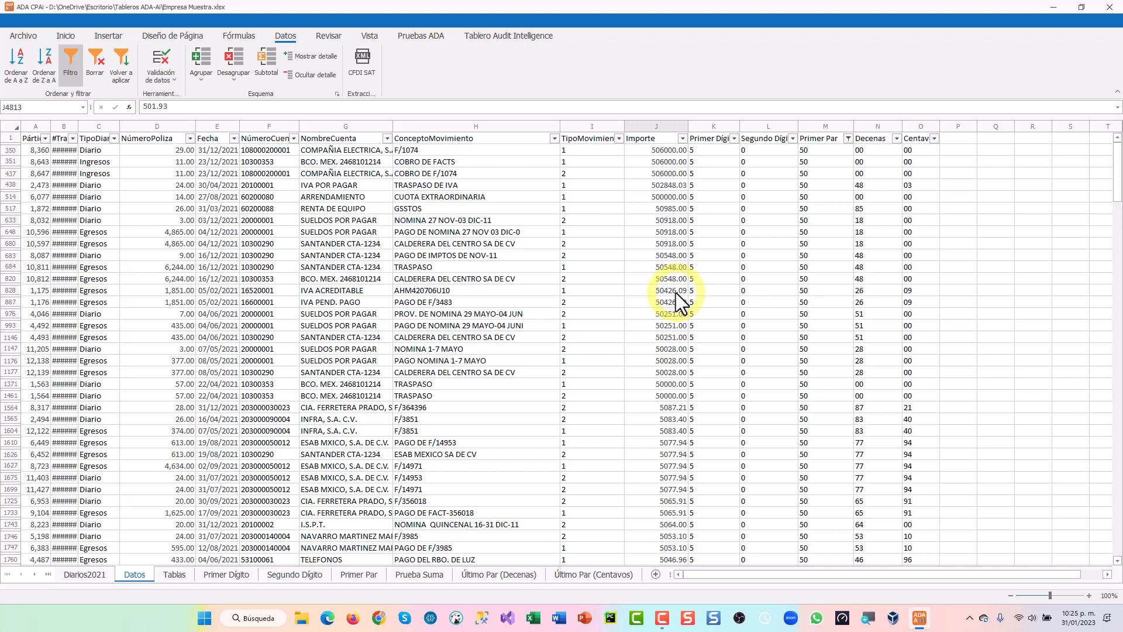
# Step: Filter Primer Par to show only 27 and sort the filtered entries by Importe in descending order
pyautogui.click(848, 139)
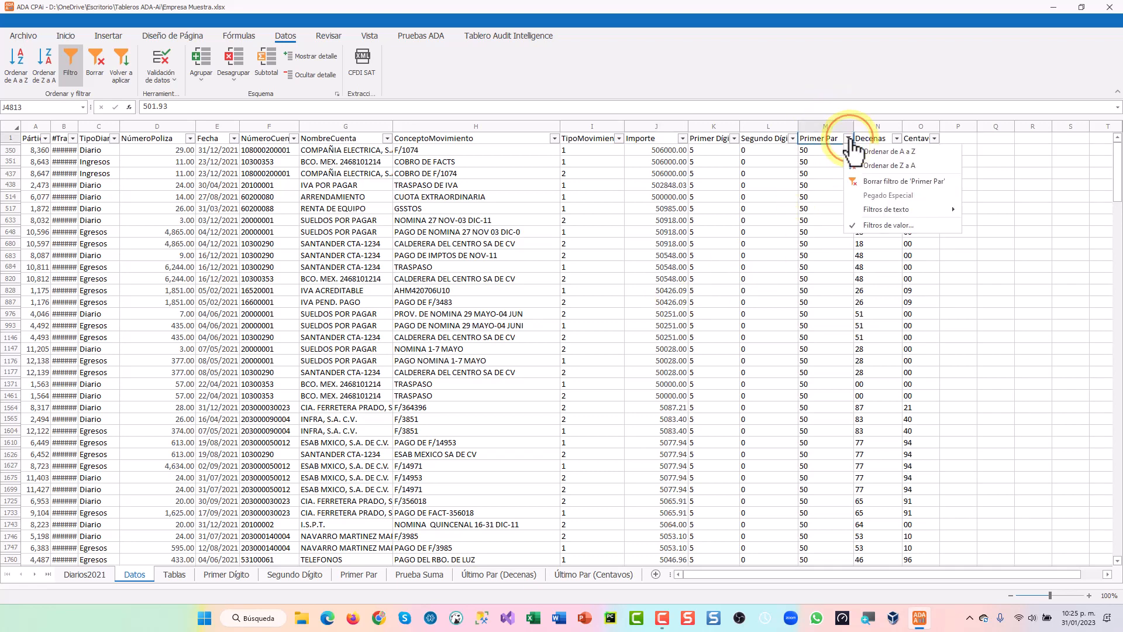
pyautogui.click(886, 225)
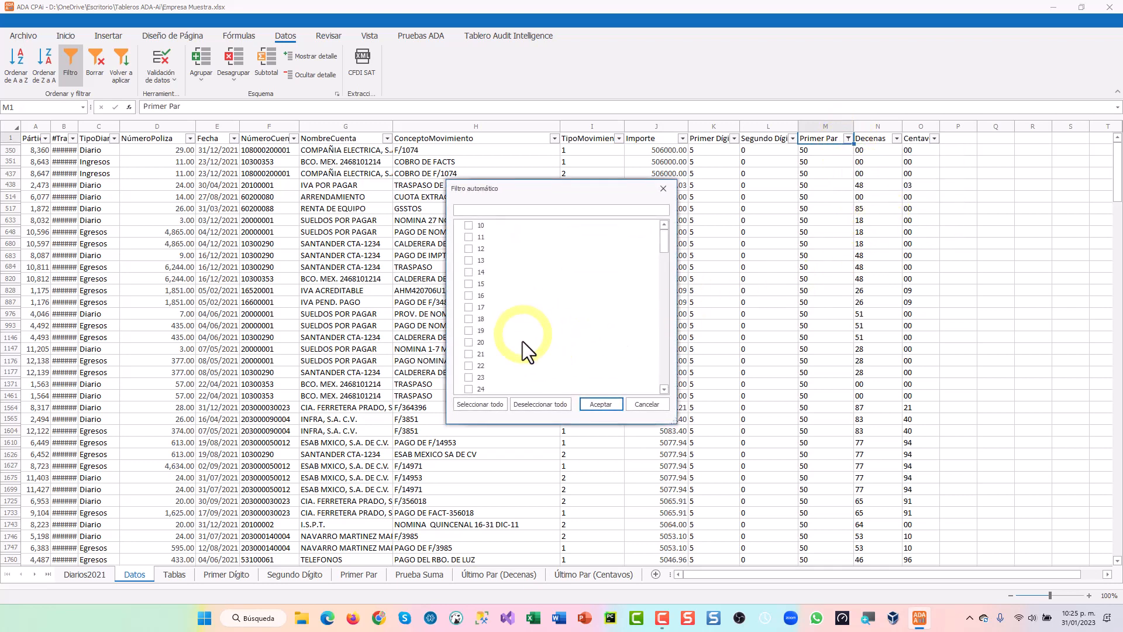
pyautogui.click(545, 406)
pyautogui.scroll(-3, 544, 344)
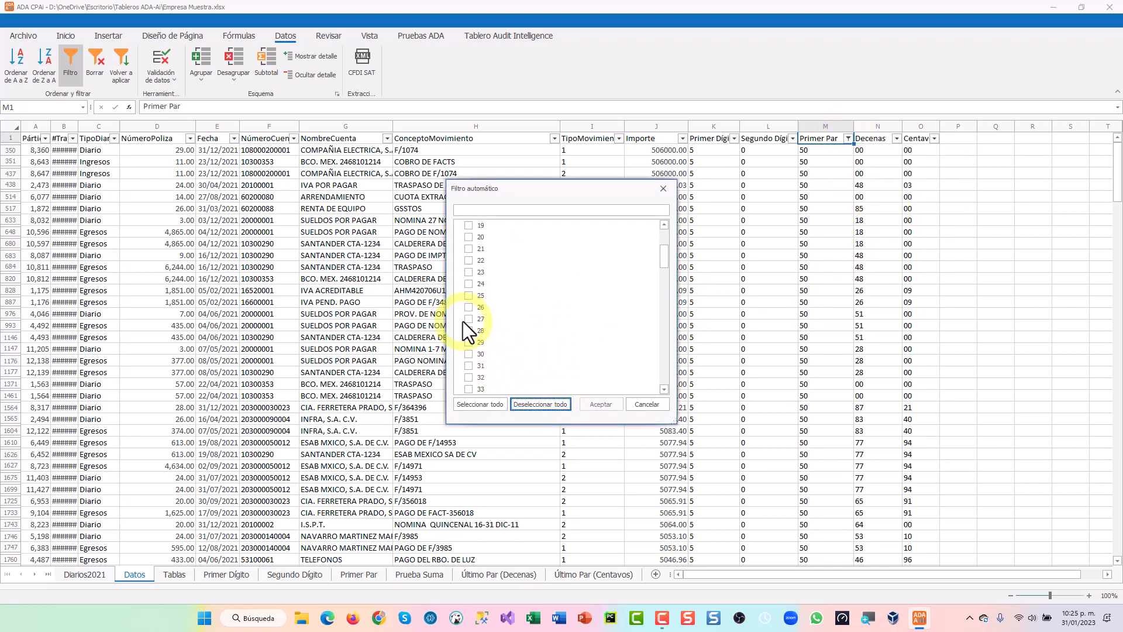
pyautogui.click(469, 321)
pyautogui.click(606, 403)
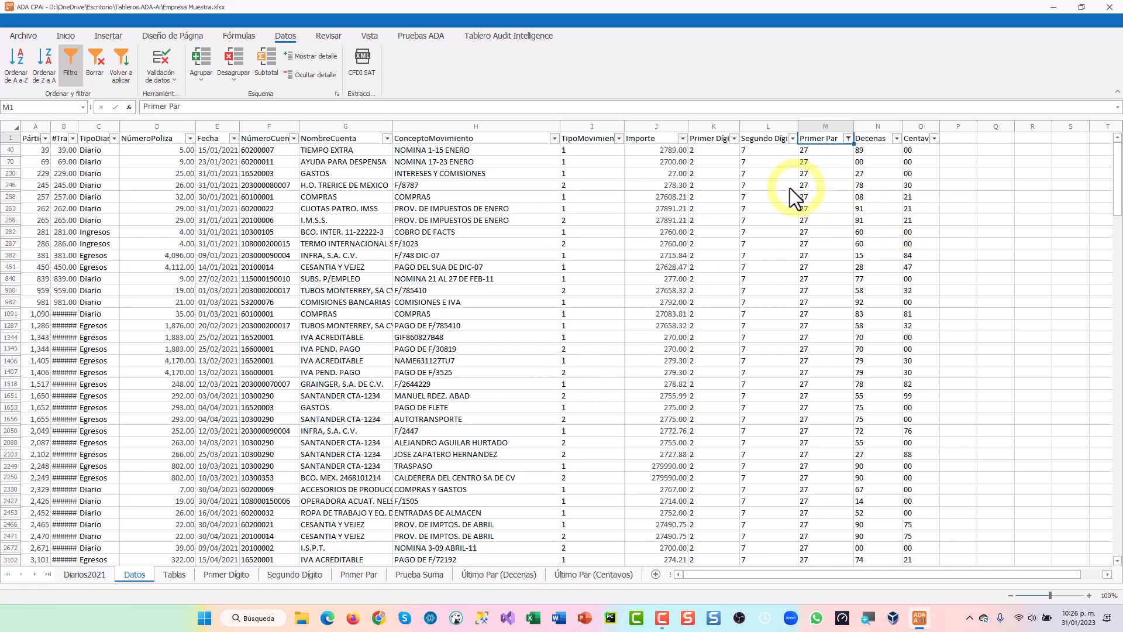
pyautogui.click(670, 186)
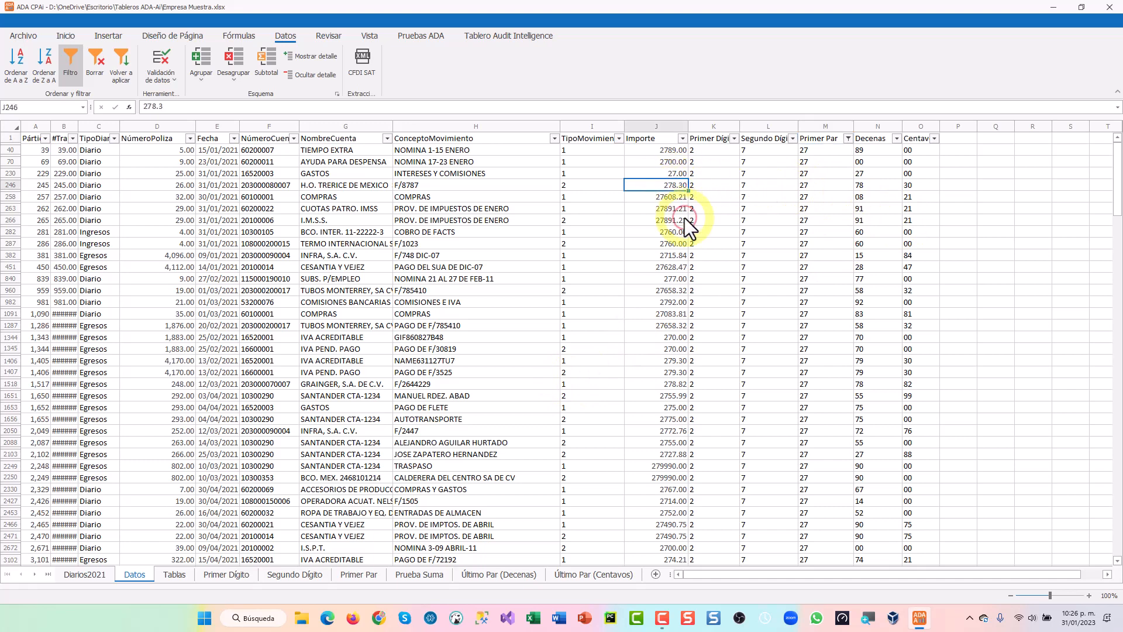
pyautogui.click(44, 64)
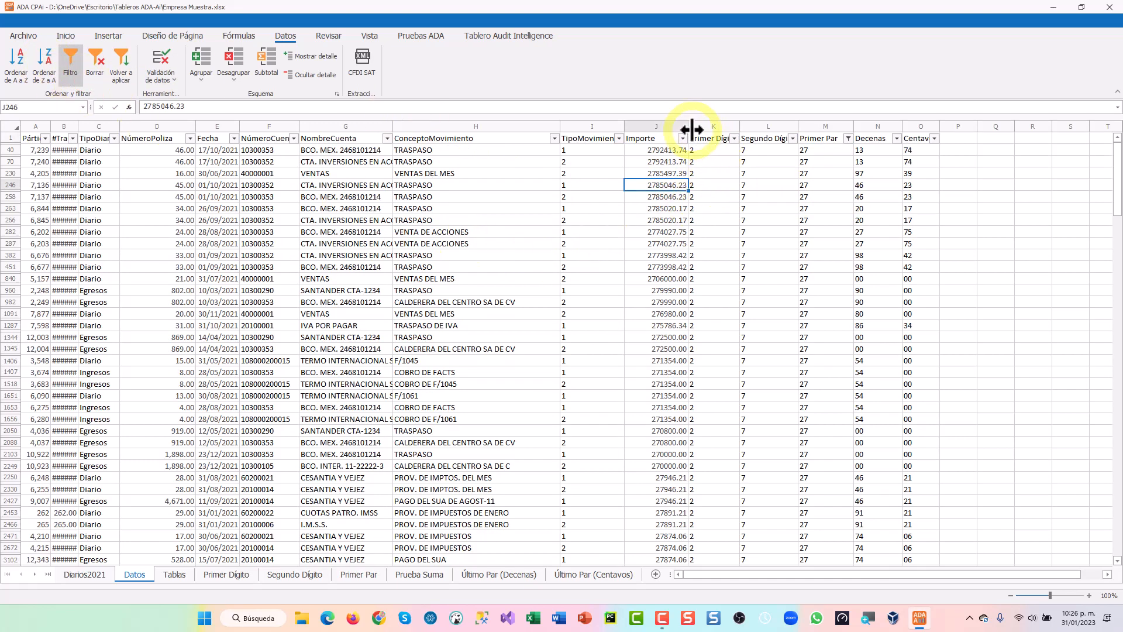
# Step: Format the whole Importe column as Número with 2 decimal places and a thousands separator
pyautogui.click(651, 121)
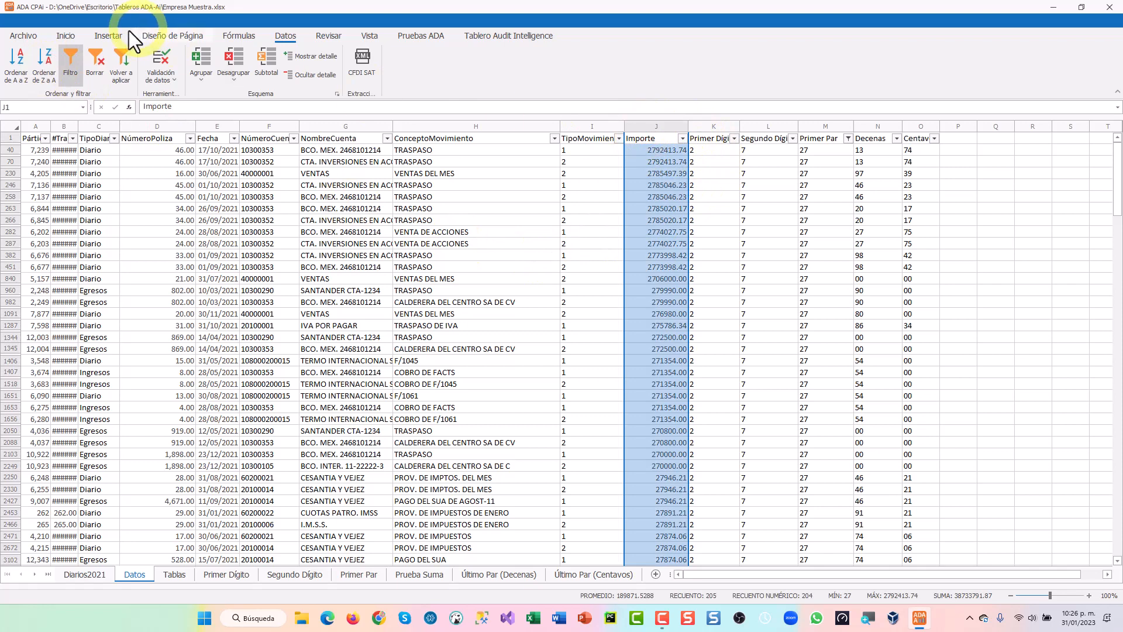
pyautogui.click(65, 36)
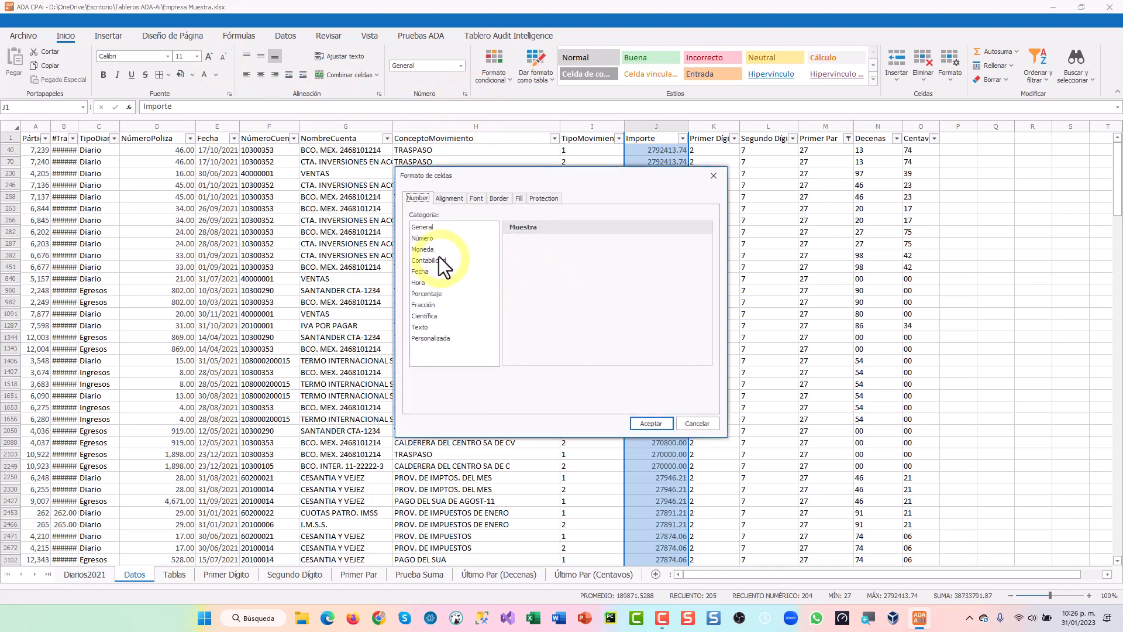
pyautogui.click(424, 238)
pyautogui.click(568, 277)
pyautogui.click(553, 271)
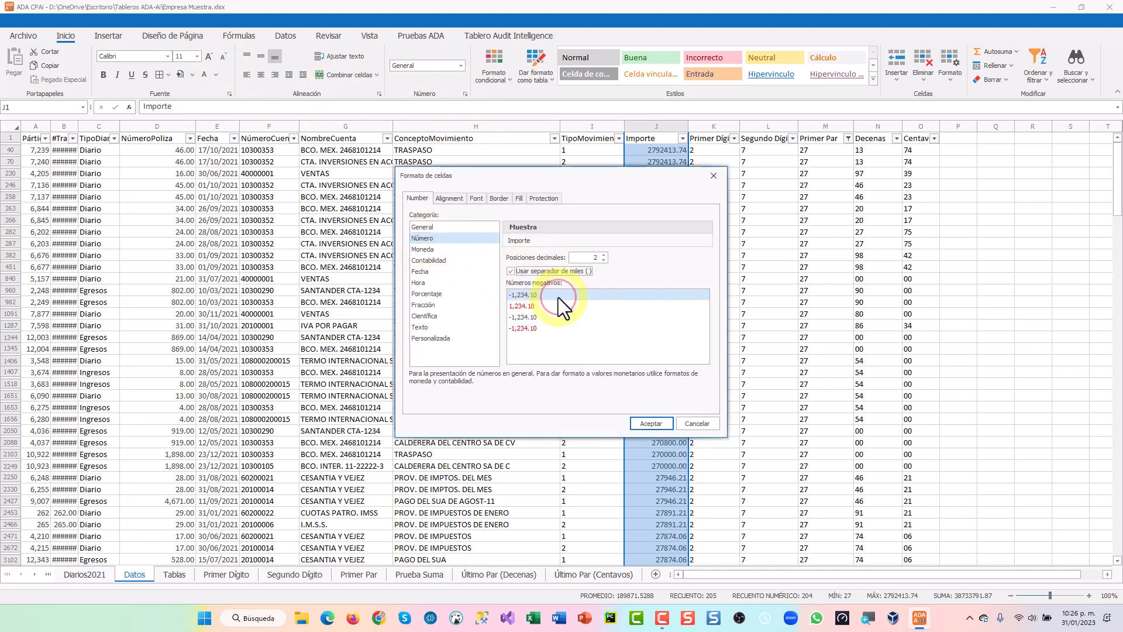
pyautogui.click(653, 423)
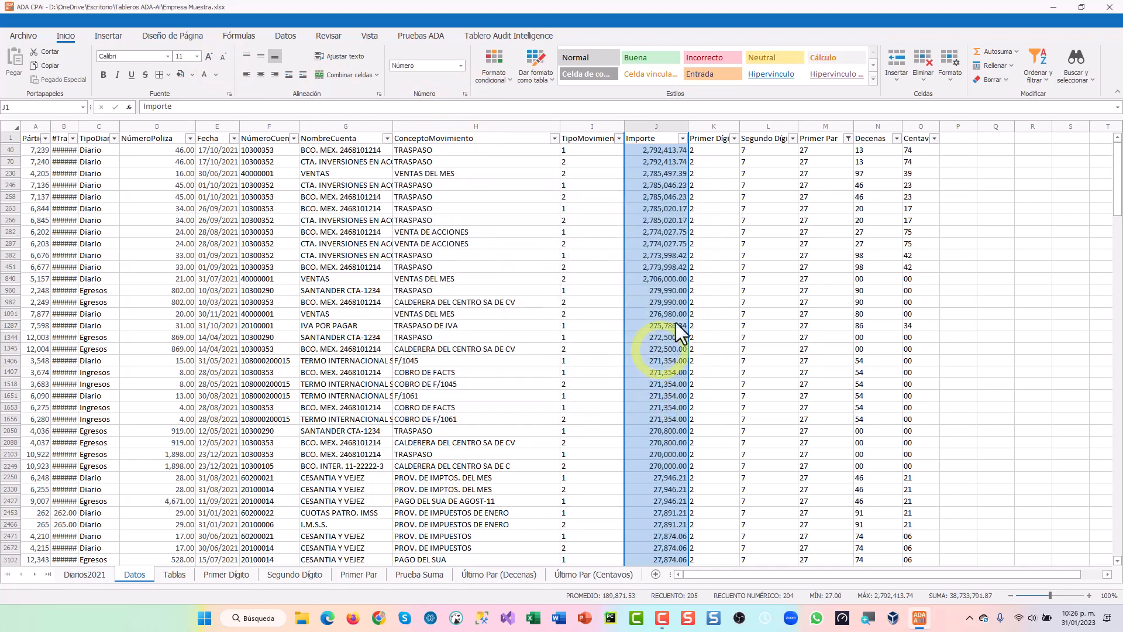
# Step: Examine the largest Importe amounts for first pair 27 together with their concepts, including the TRASPASO and VENTA DE ACCIONES entries
pyautogui.moveTo(644, 291); pyautogui.dragTo(644, 302)
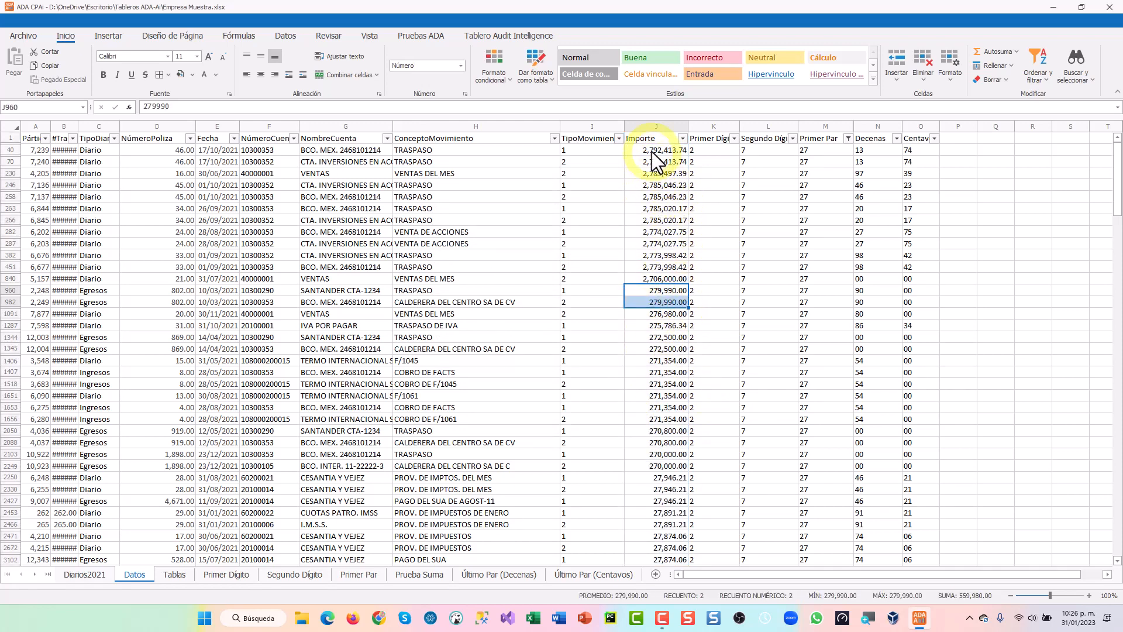
pyautogui.moveTo(646, 150); pyautogui.dragTo(664, 290)
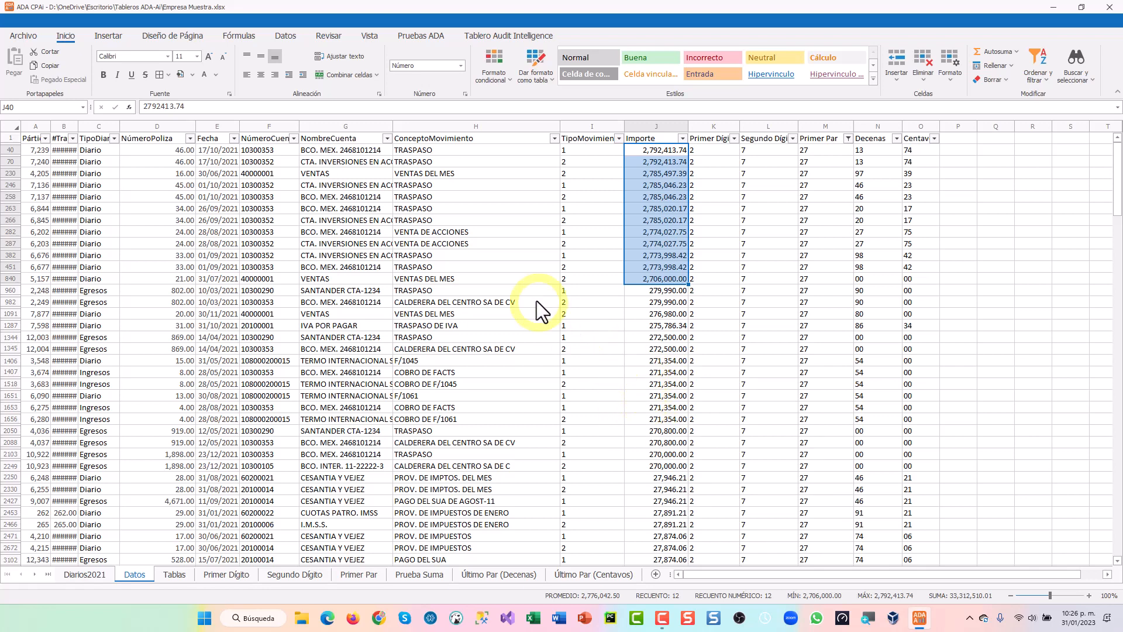
pyautogui.click(471, 199)
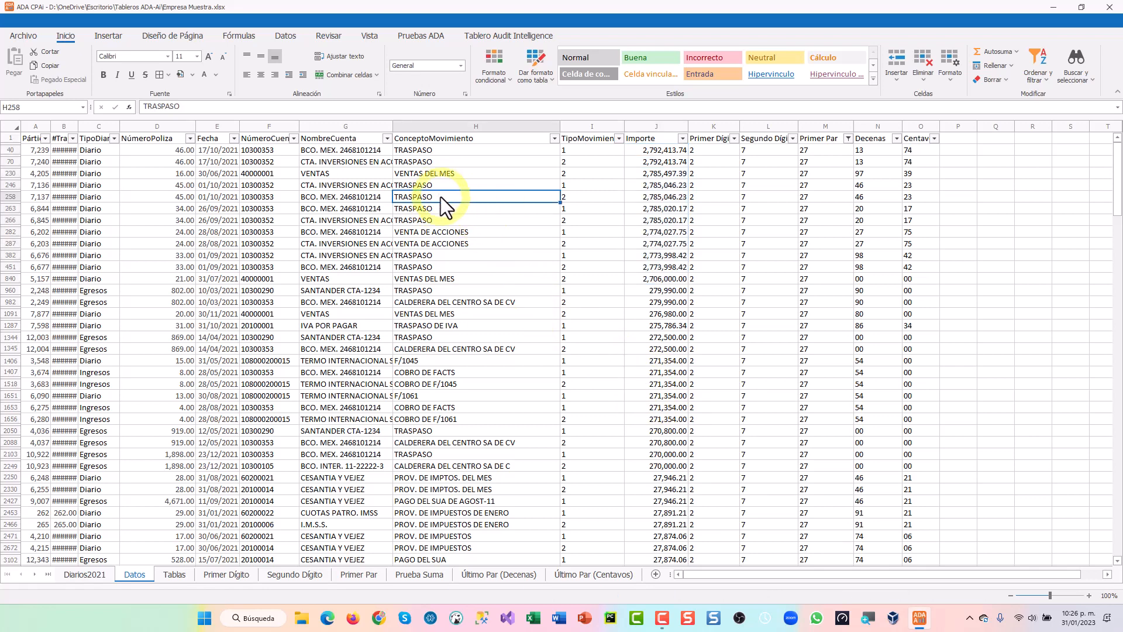
pyautogui.moveTo(440, 203)
pyautogui.mouseDown()
pyautogui.moveTo(444, 222)
pyautogui.moveTo(449, 214)
pyautogui.mouseUp()
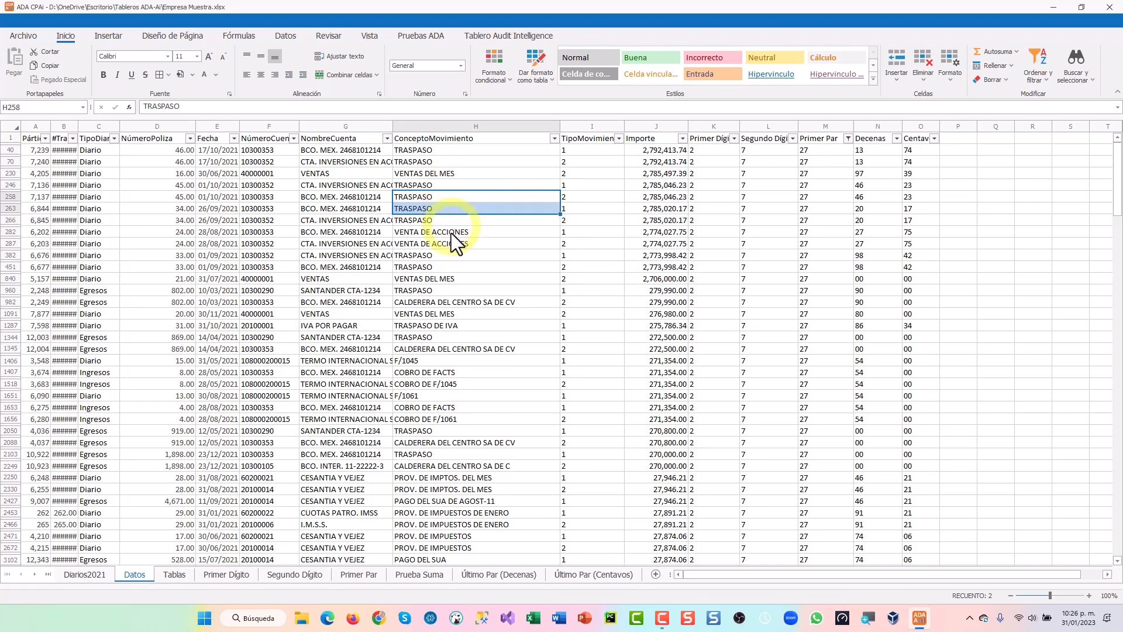
pyautogui.click(450, 232)
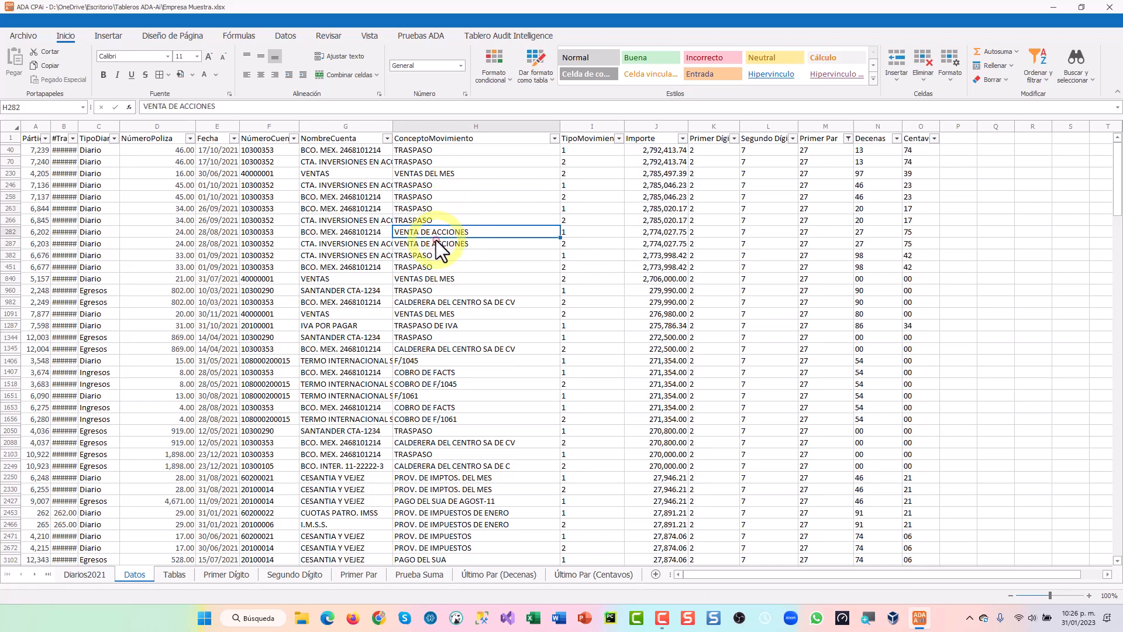
pyautogui.click(437, 242)
pyautogui.click(438, 233)
pyautogui.click(440, 242)
pyautogui.click(448, 233)
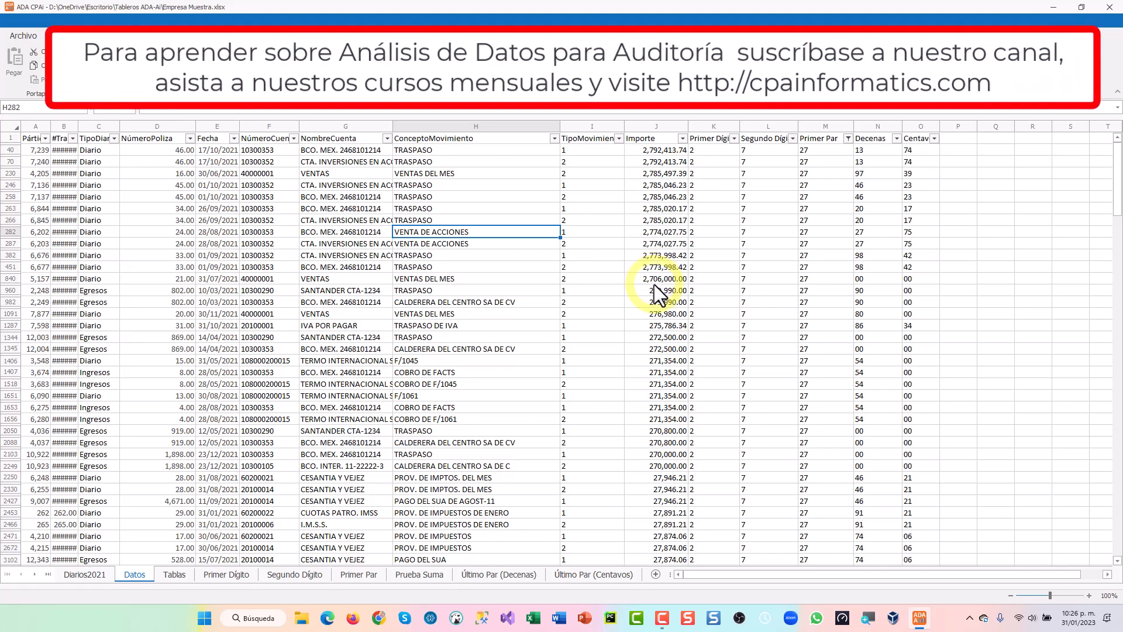
# Step: Review the filtered first pair 27 entries down to the smallest amounts and return to the header row
pyautogui.scroll(-15, 649, 296)
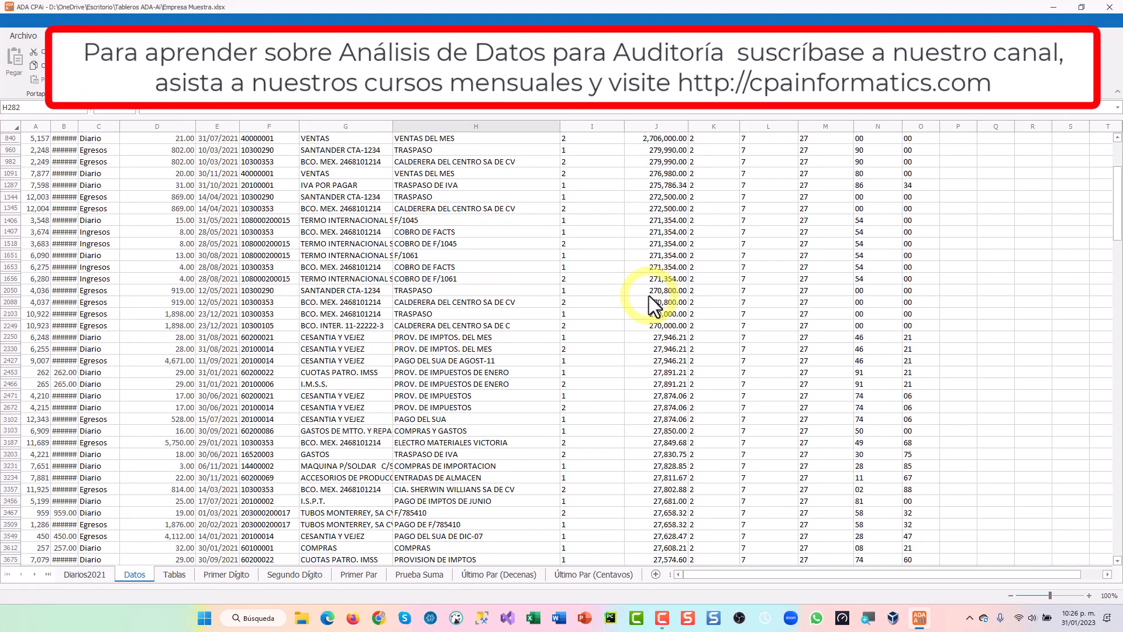
pyautogui.scroll(-20, 650, 293)
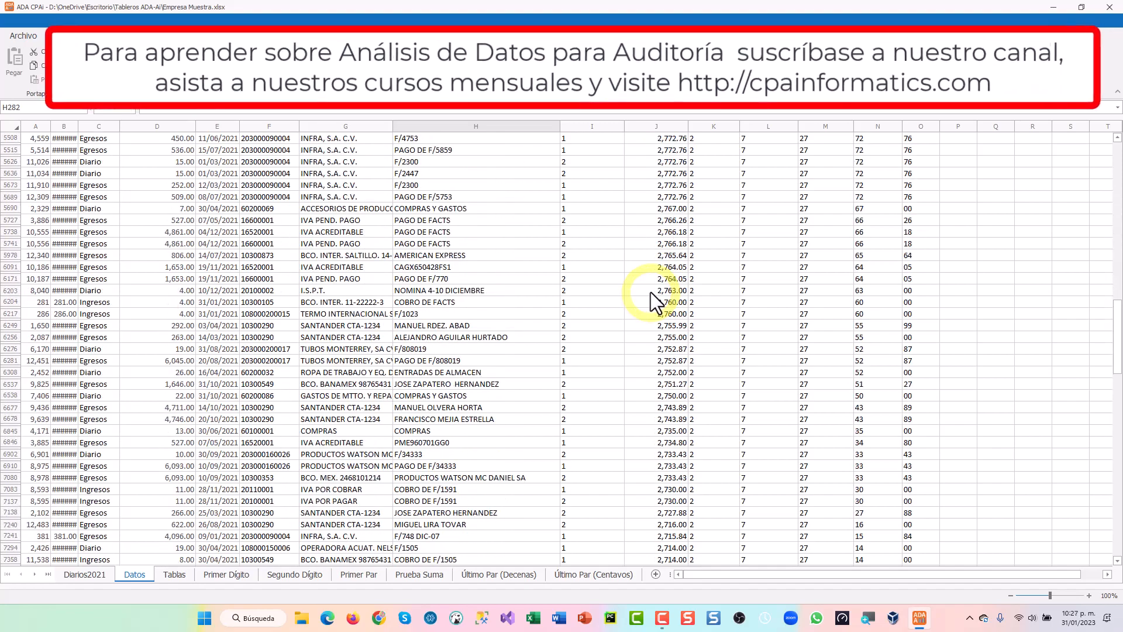
pyautogui.scroll(-15, 651, 290)
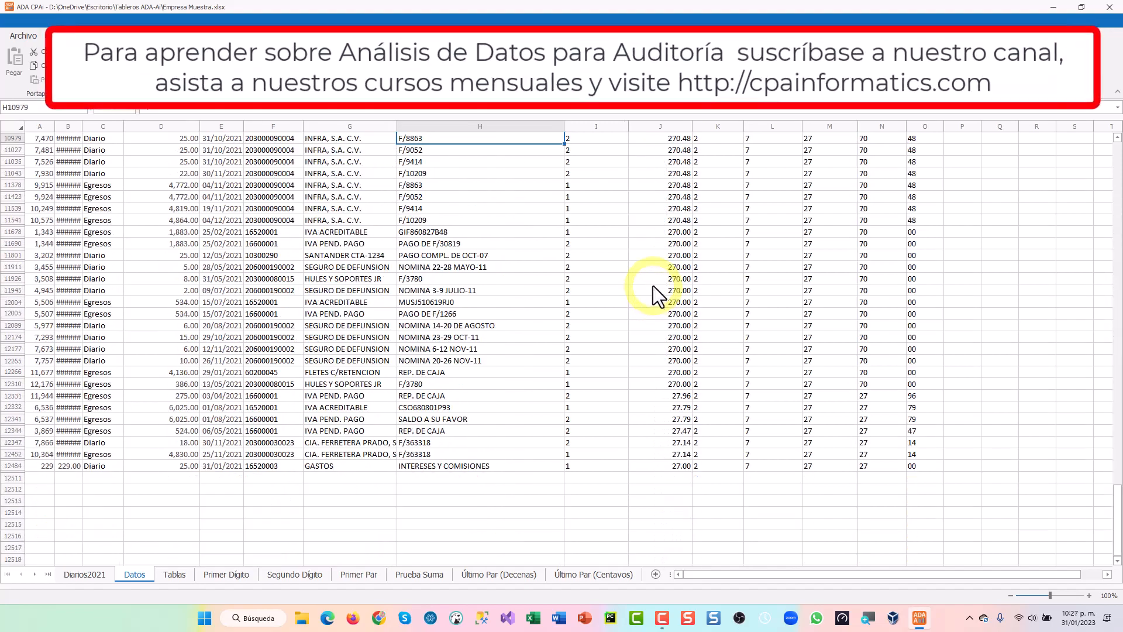
pyautogui.hotkey('ctrl', 'Up')
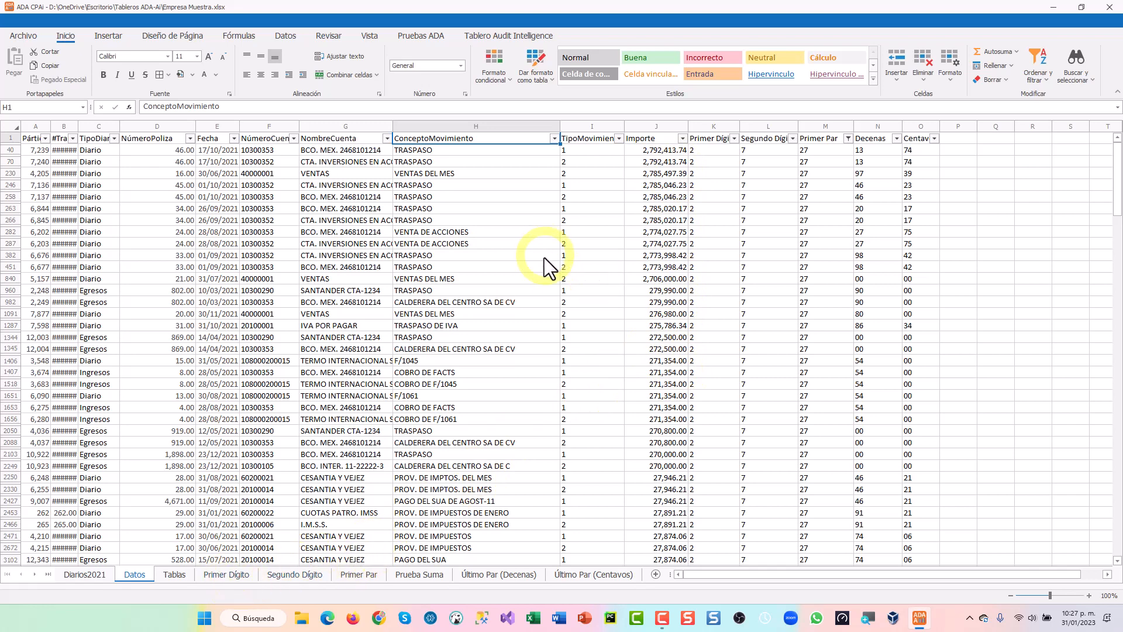
# Step: Compare the Primer Par chart with the Prueba Suma chart
pyautogui.click(350, 574)
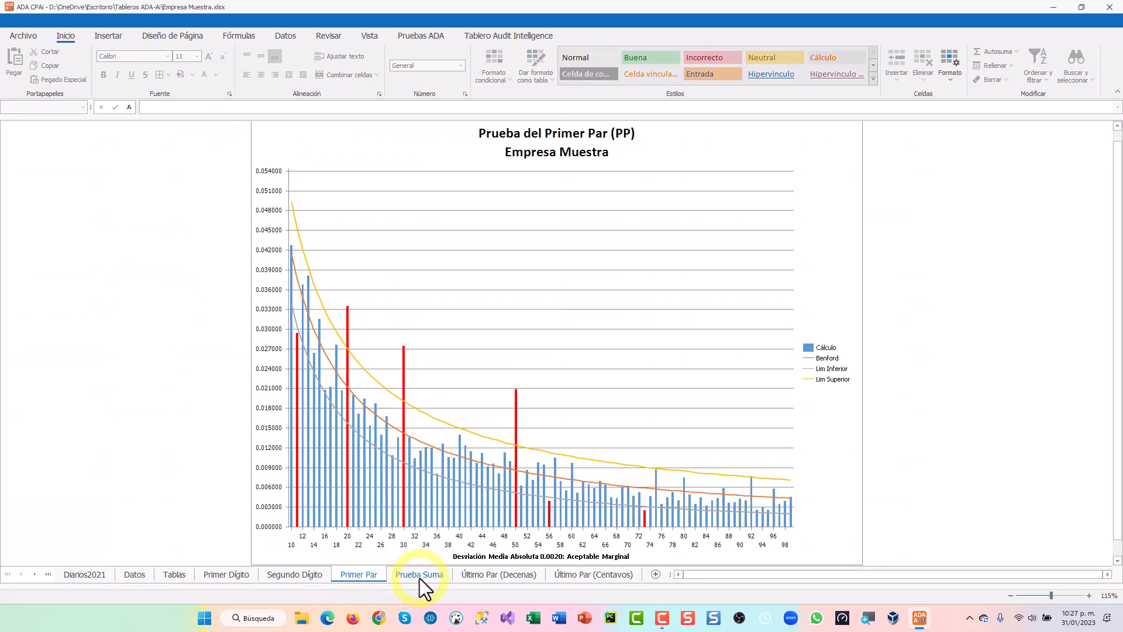
pyautogui.click(419, 578)
pyautogui.click(366, 578)
pyautogui.click(412, 576)
pyautogui.click(353, 574)
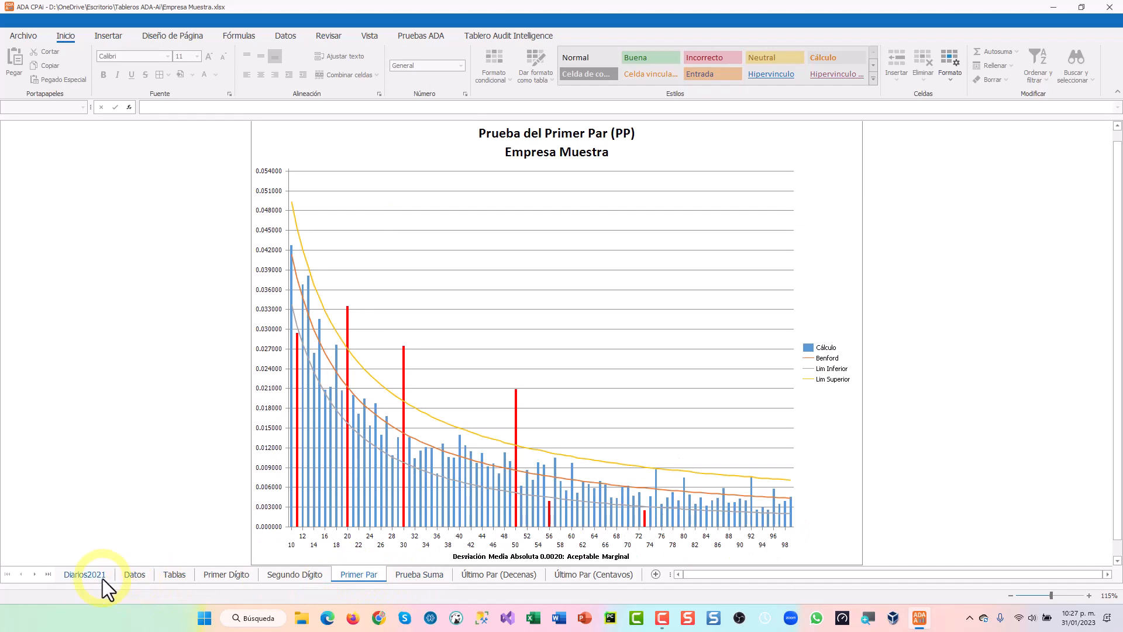
# Step: Run the simple duplicates test on the Importe column of Diarios2021 within the current workbook and select the 500.00 amount in the results
pyautogui.click(85, 575)
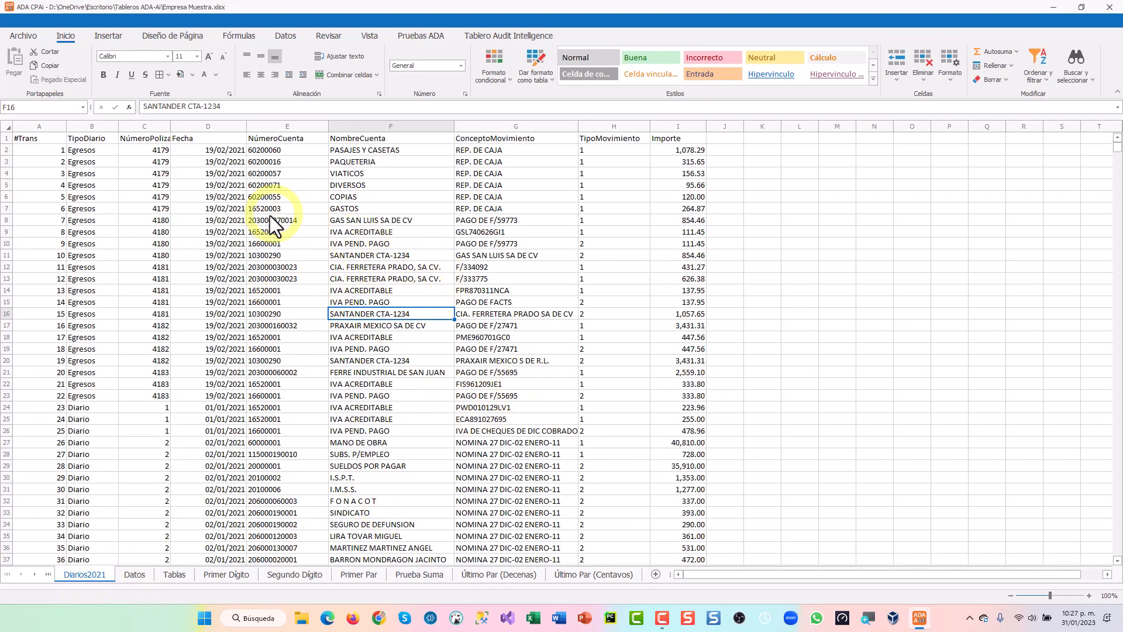
pyautogui.click(369, 248)
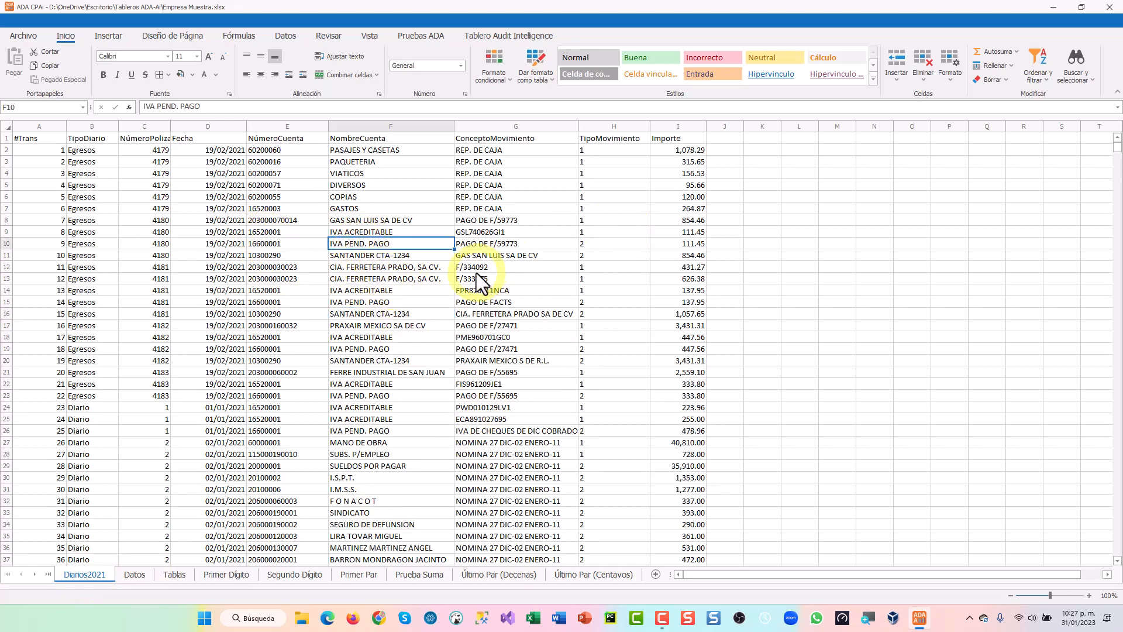
pyautogui.click(369, 276)
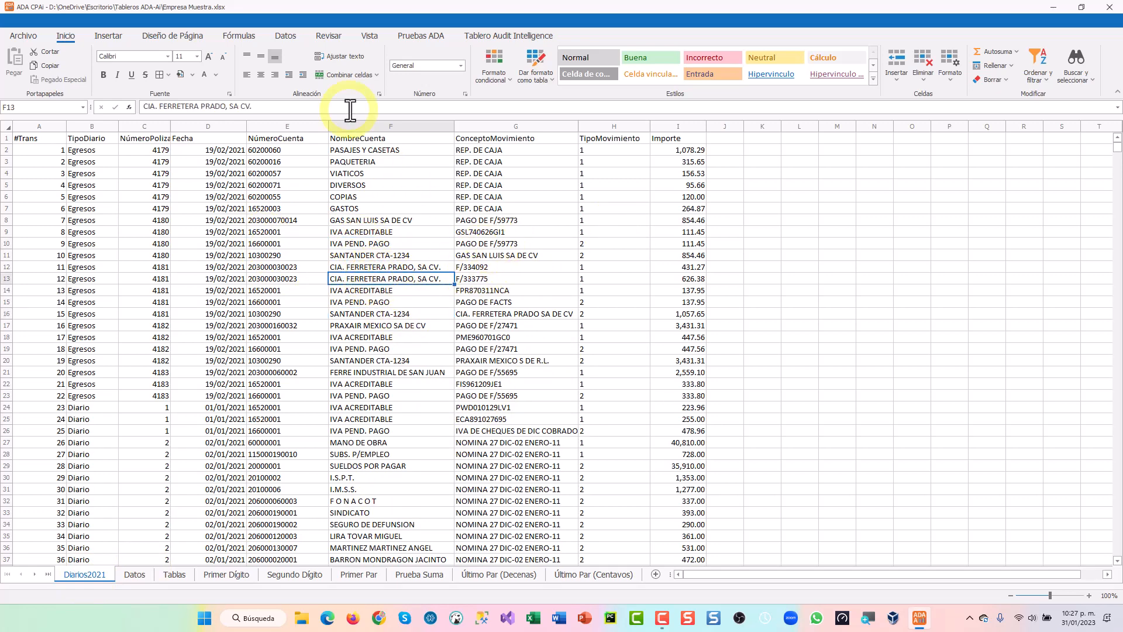
pyautogui.click(425, 39)
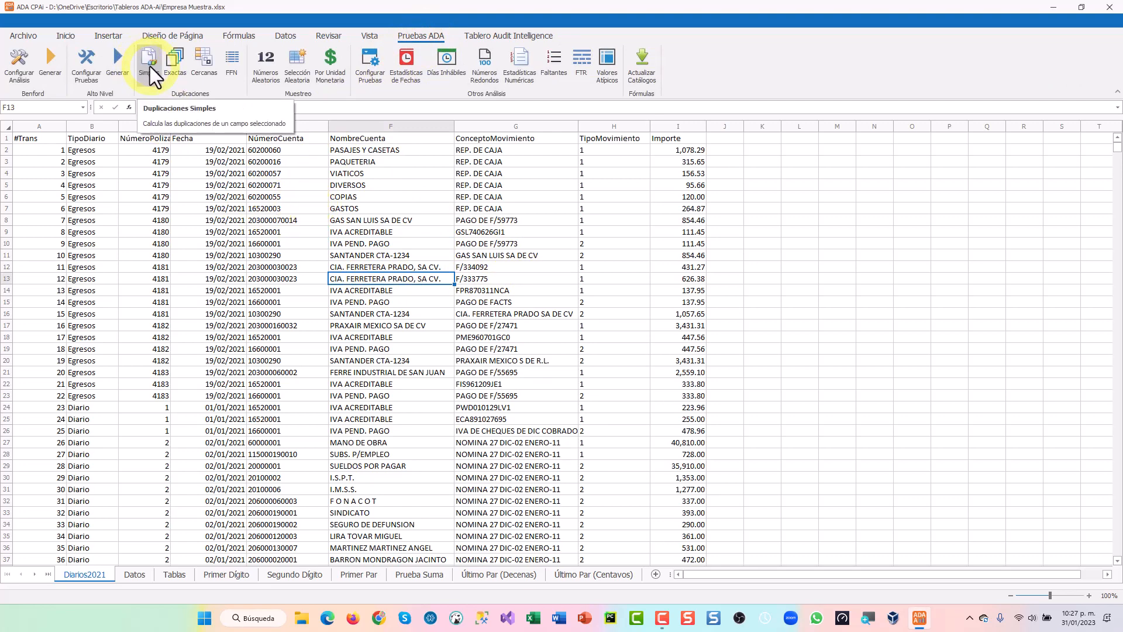
pyautogui.click(634, 306)
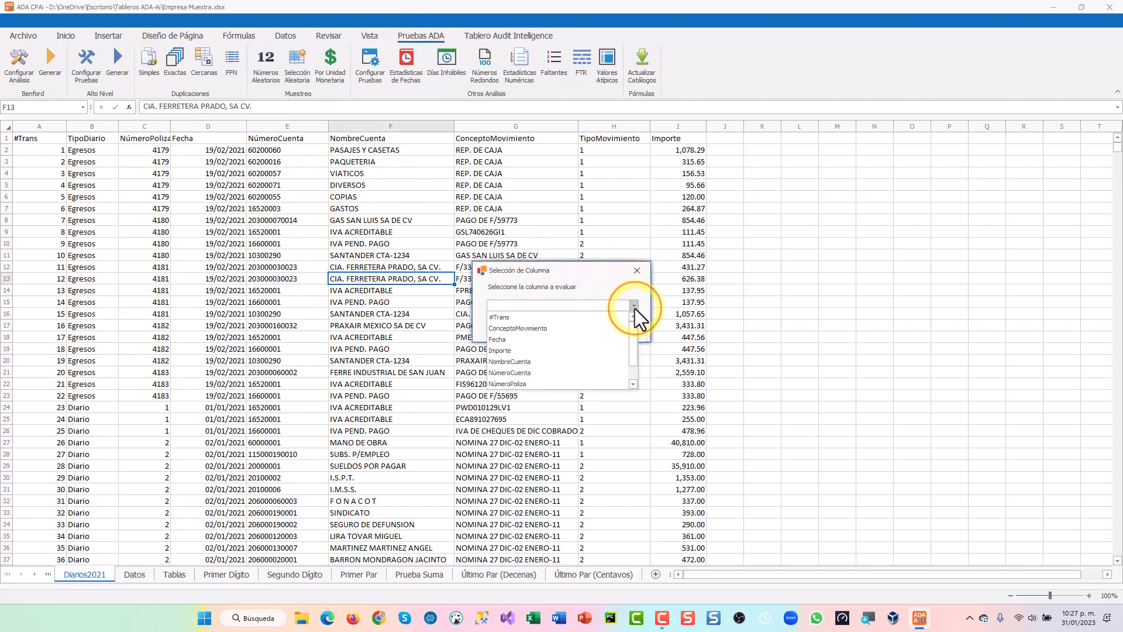
pyautogui.moveTo(634, 346); pyautogui.dragTo(633, 368)
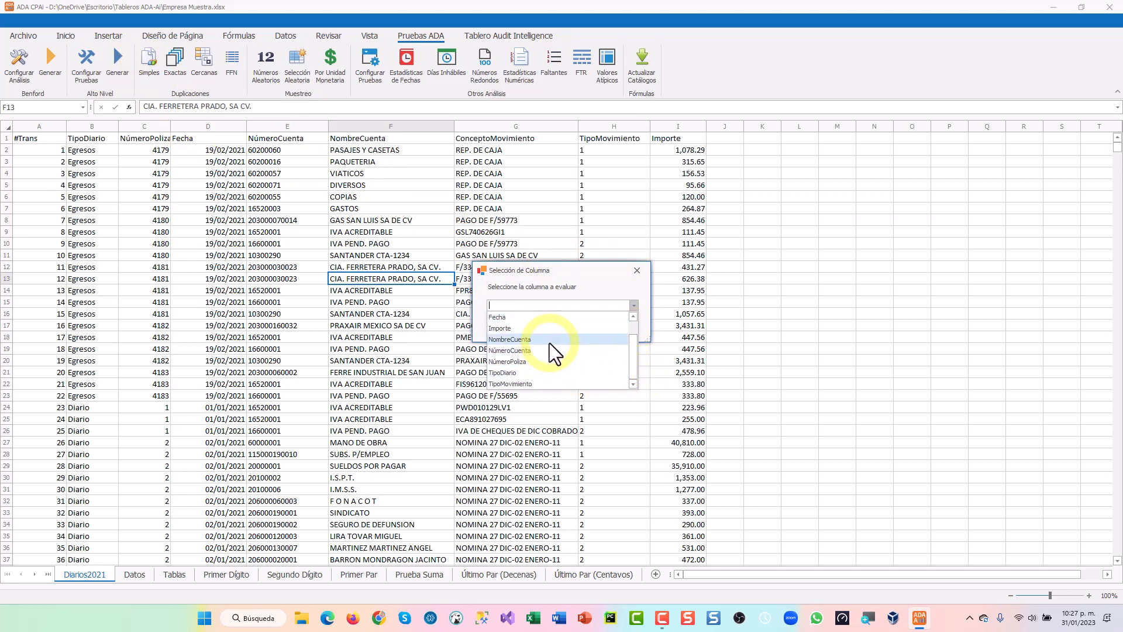
pyautogui.click(542, 329)
pyautogui.click(575, 329)
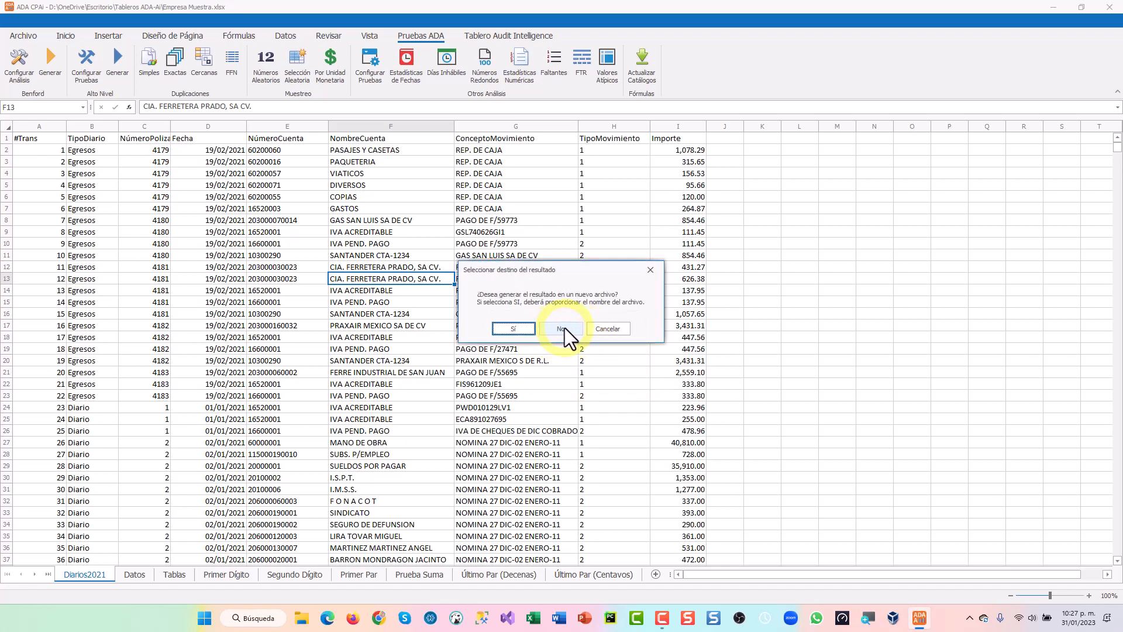
pyautogui.click(563, 329)
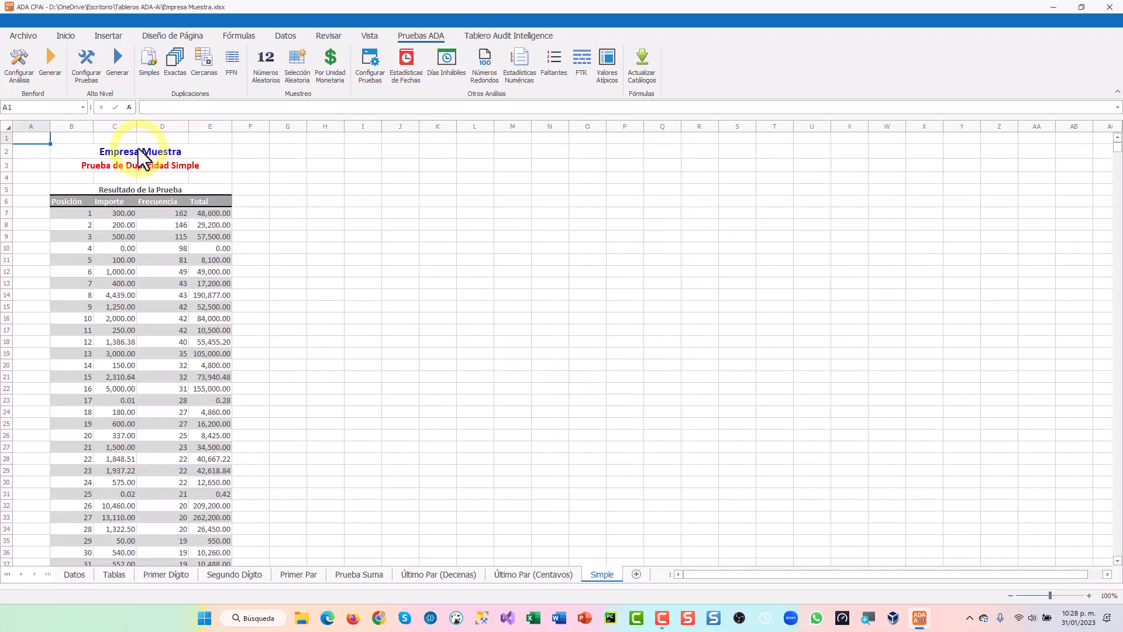
pyautogui.click(114, 236)
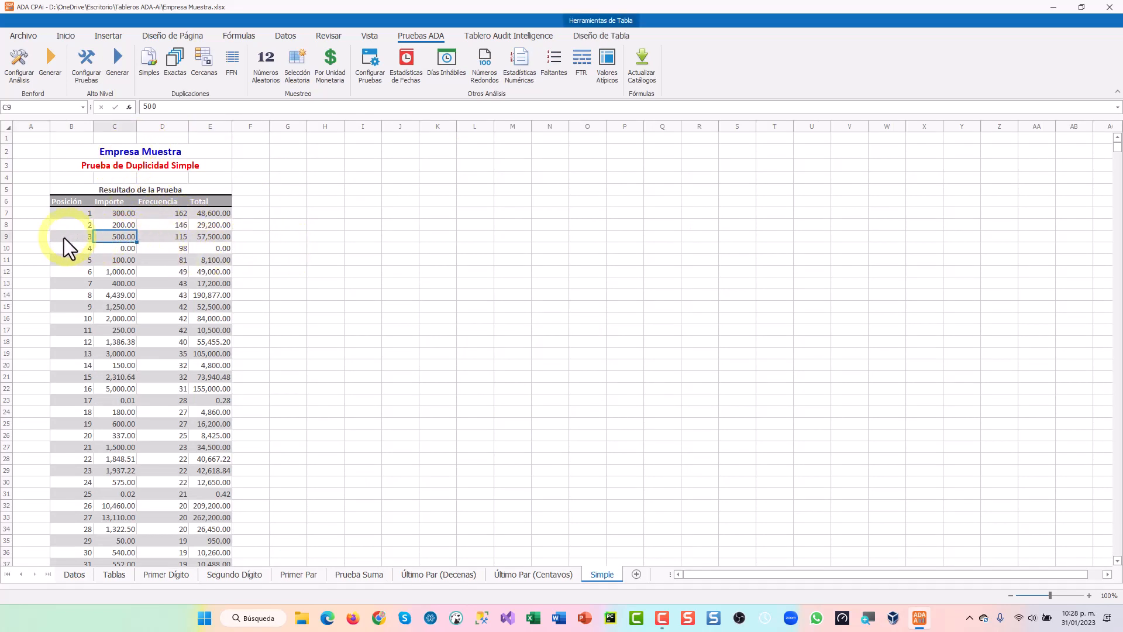
# Step: Examine the frequency and total of the 500.00 amount in the simple duplicates results and compare it with the Primer Par chart
pyautogui.click(180, 236)
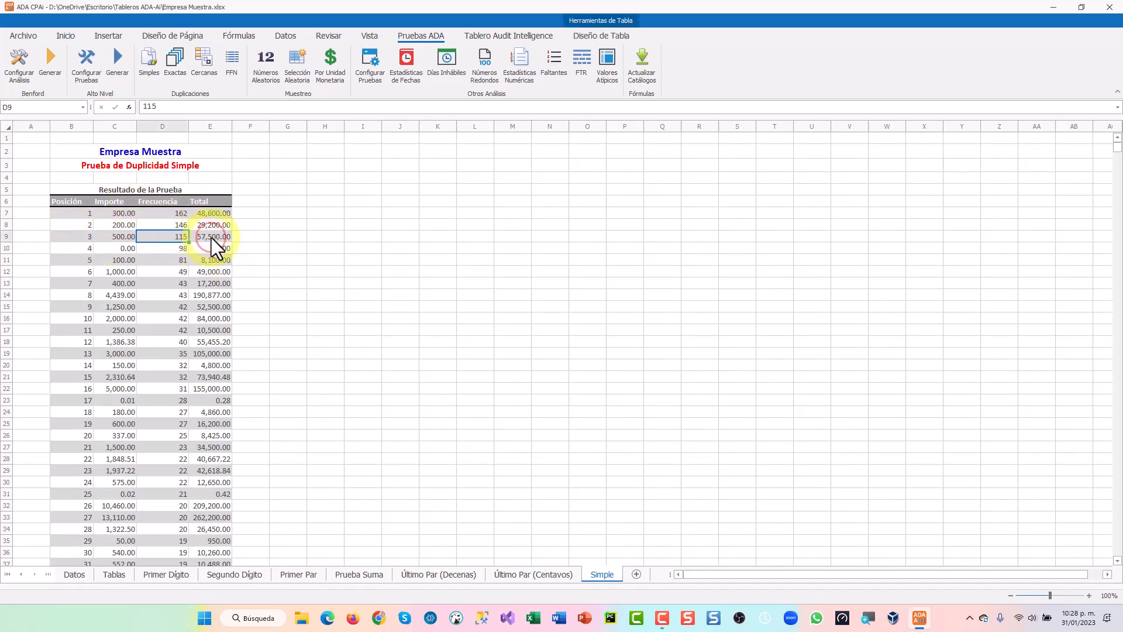
pyautogui.click(219, 240)
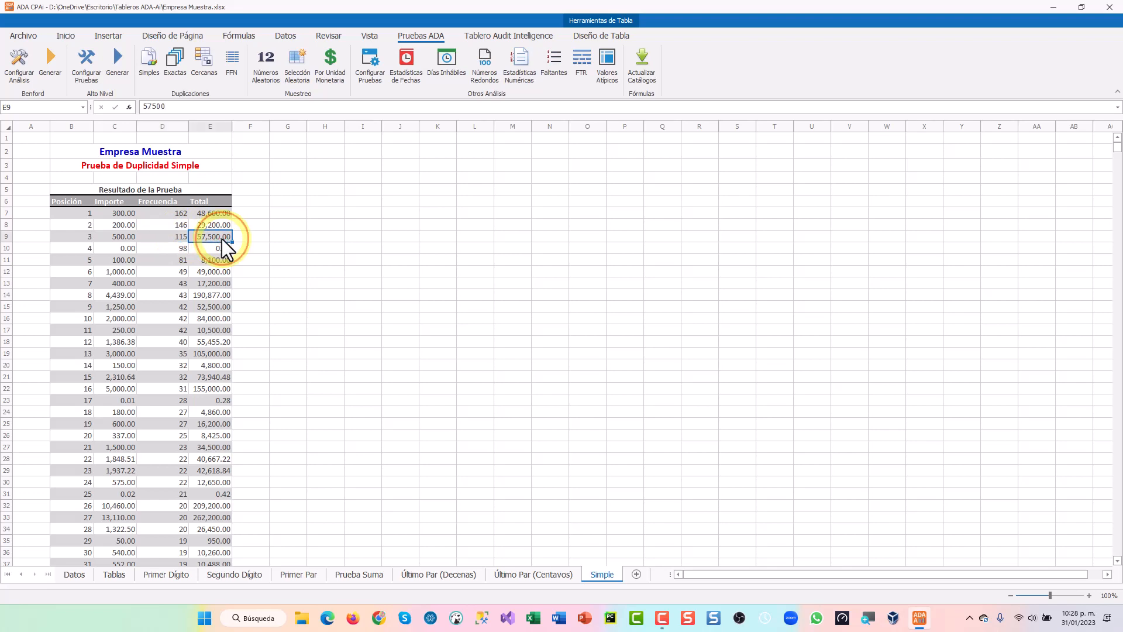
pyautogui.click(177, 240)
pyautogui.click(95, 236)
pyautogui.moveTo(82, 237); pyautogui.dragTo(222, 241)
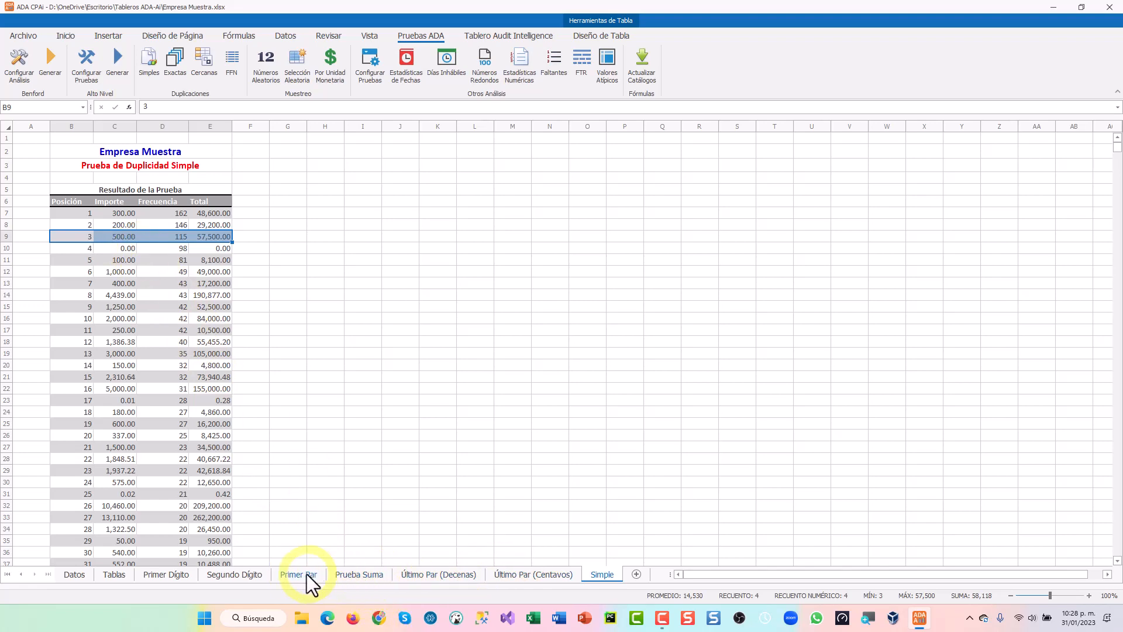
pyautogui.click(324, 571)
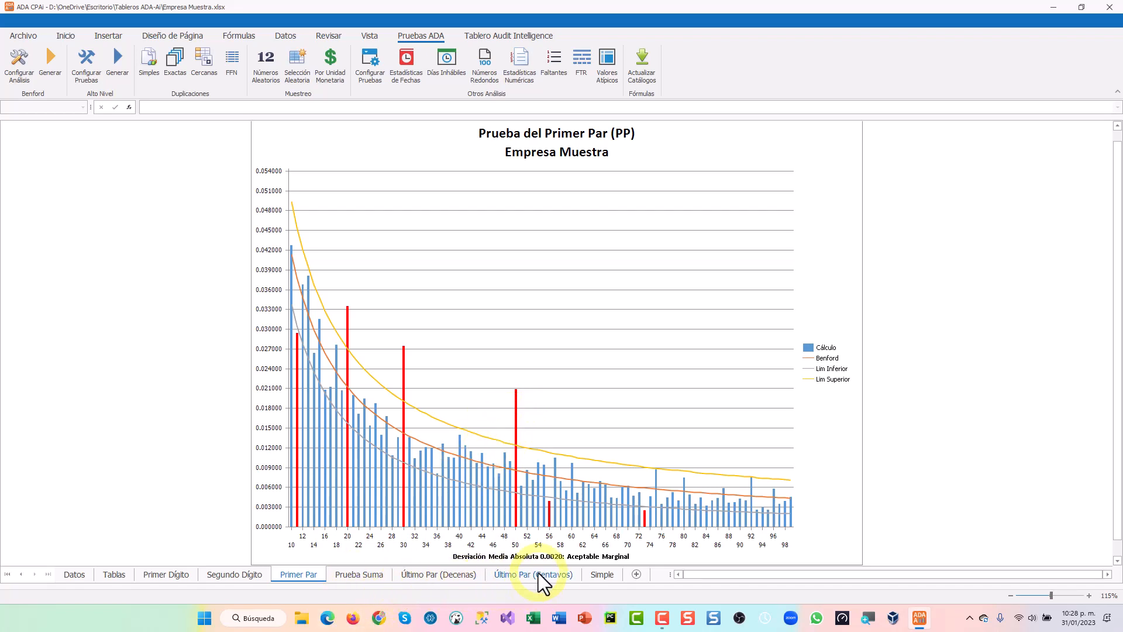
pyautogui.click(601, 575)
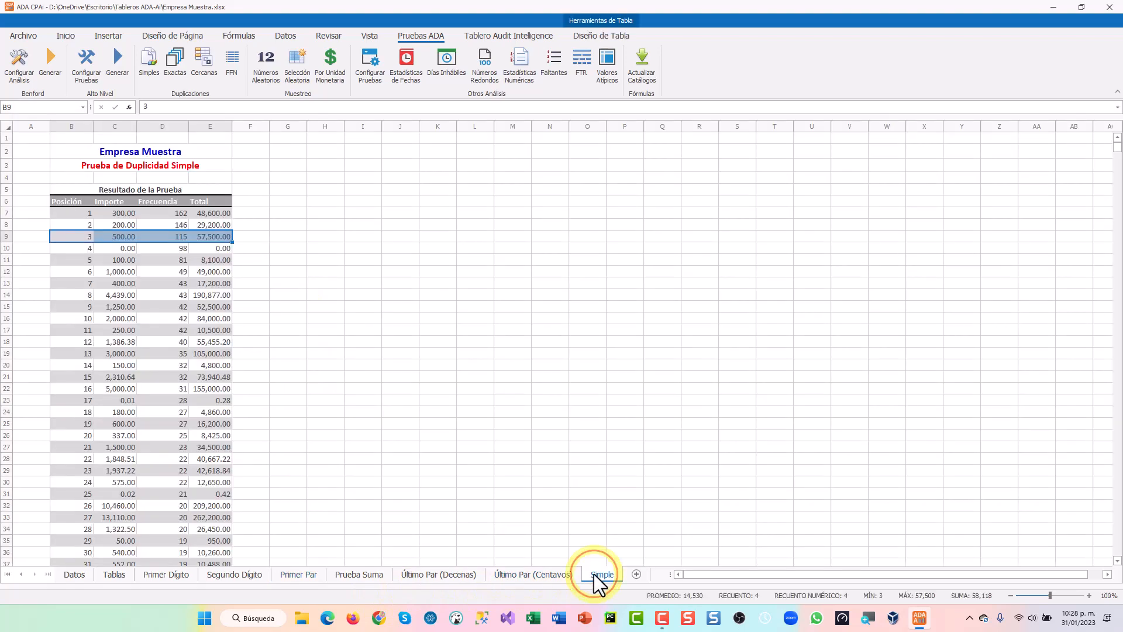
# Step: Compare the most repeated amounts, such as 300.00, 200.00 and 500.00, with the Segundo Dígito chart and highlight the first seven amounts
pyautogui.click(117, 214)
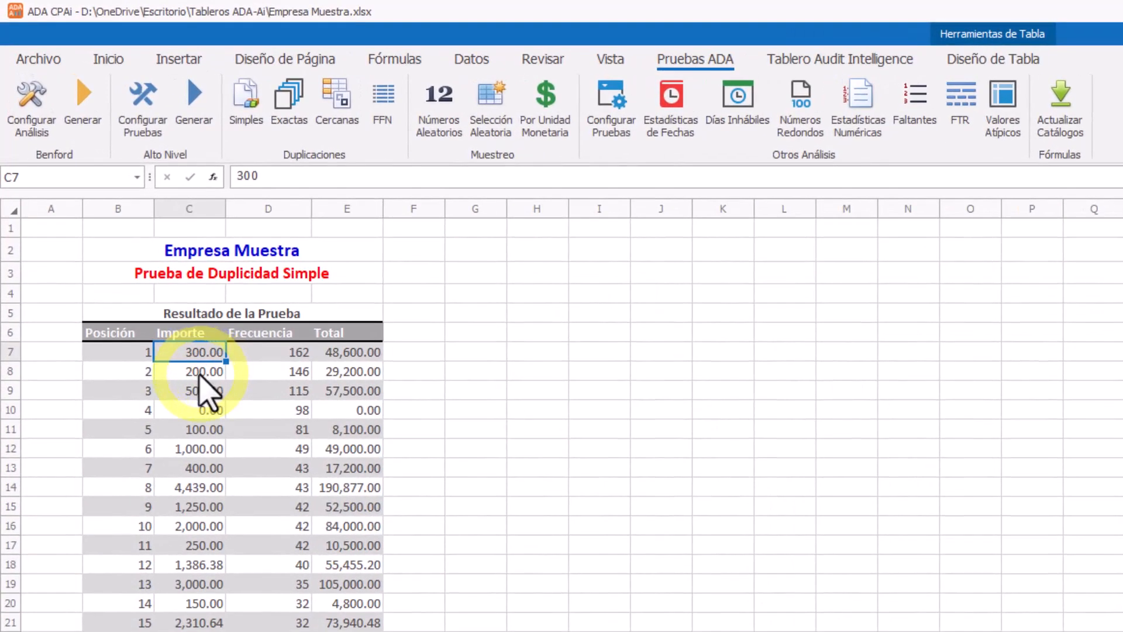
pyautogui.click(200, 374)
pyautogui.click(206, 391)
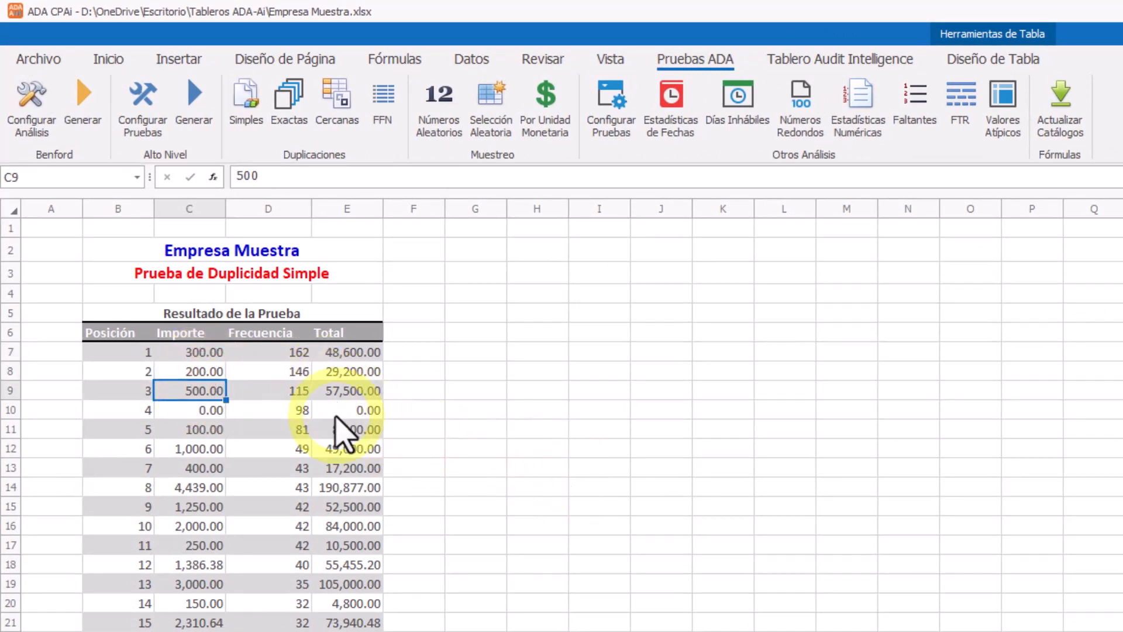
pyautogui.moveTo(192, 352); pyautogui.dragTo(201, 397)
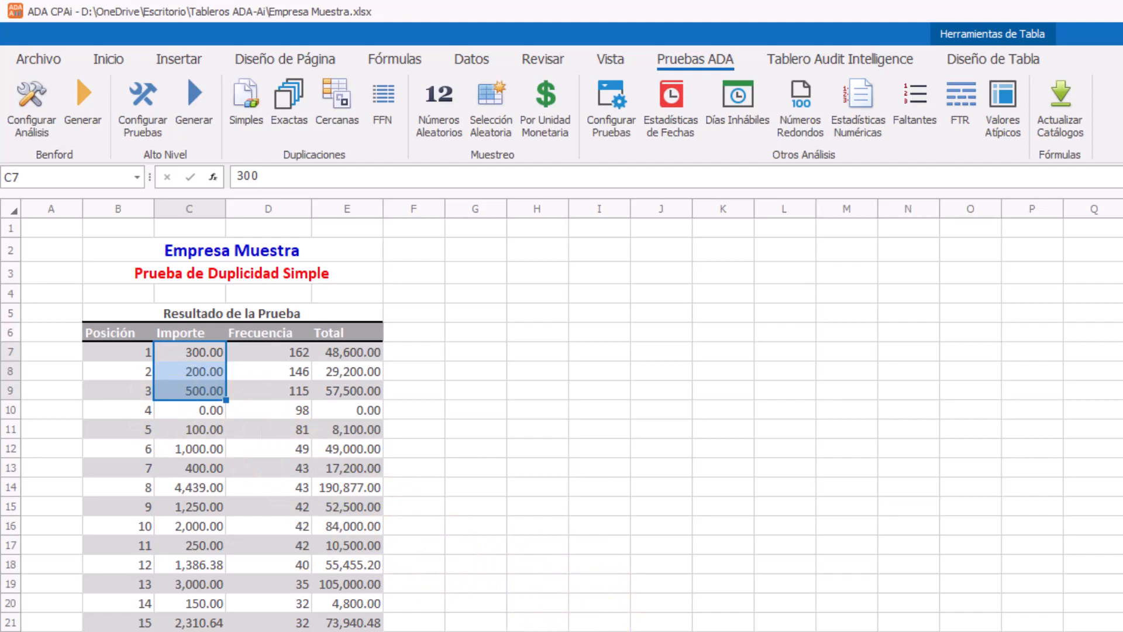
pyautogui.click(234, 574)
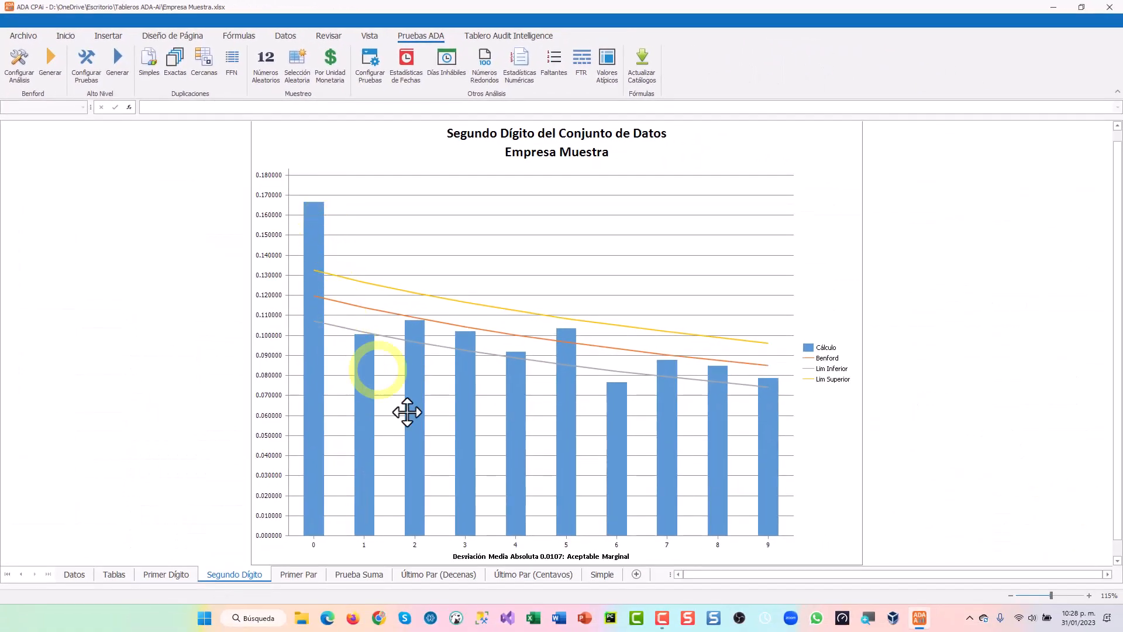
pyautogui.click(598, 576)
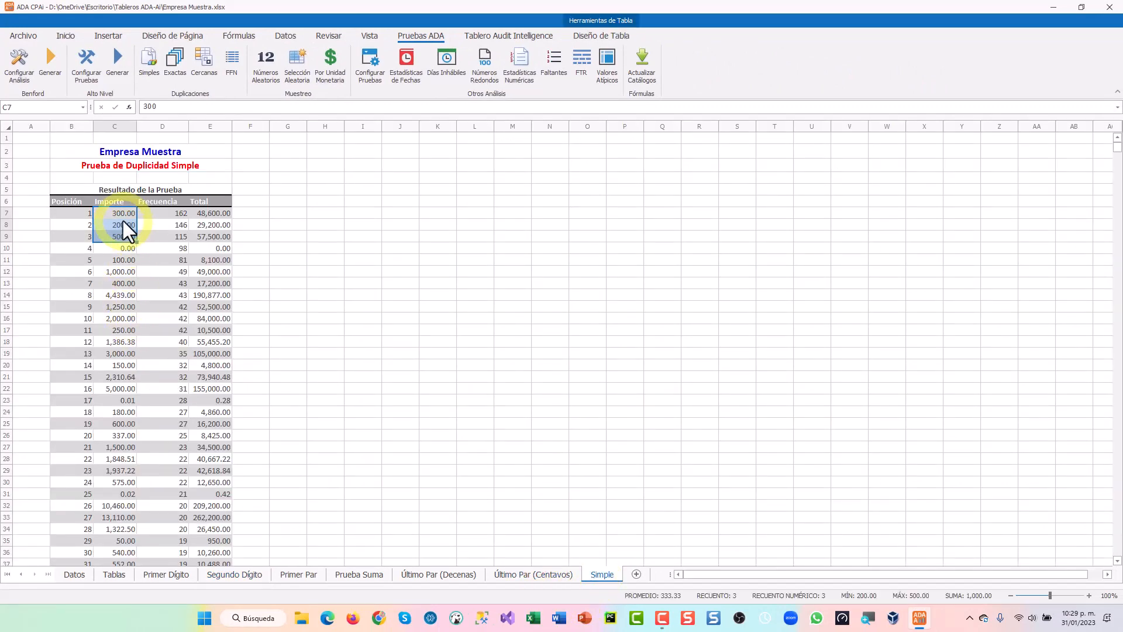
pyautogui.moveTo(117, 214); pyautogui.dragTo(124, 293)
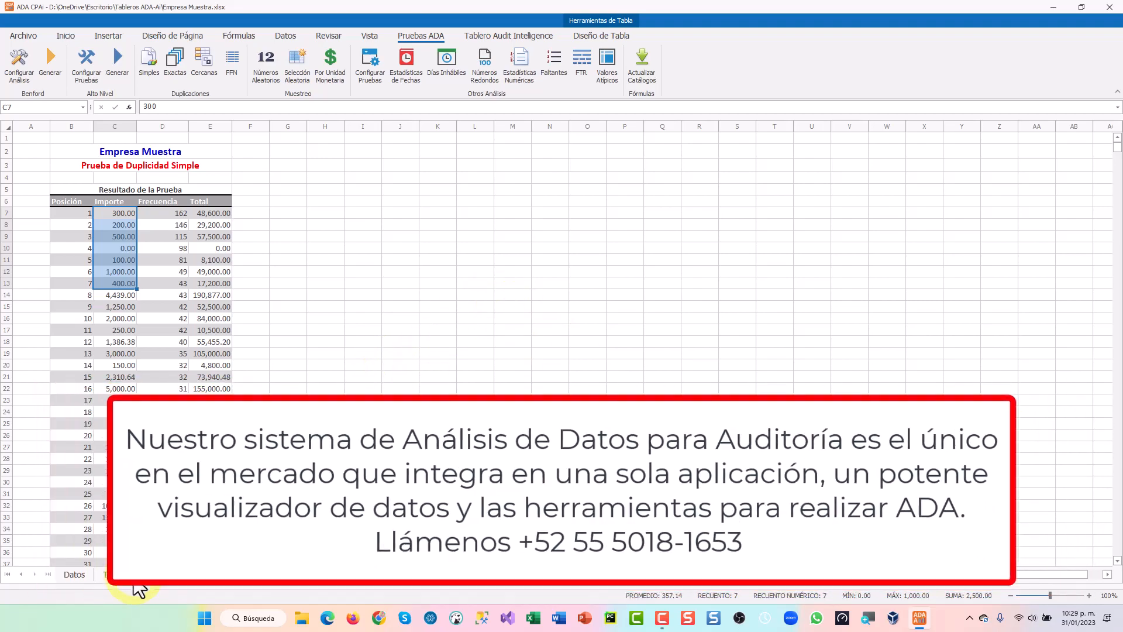
# Step: Return to the Datos sheet and bring the workbook's first sheets, starting with Diarios2021, within reach
pyautogui.click(74, 574)
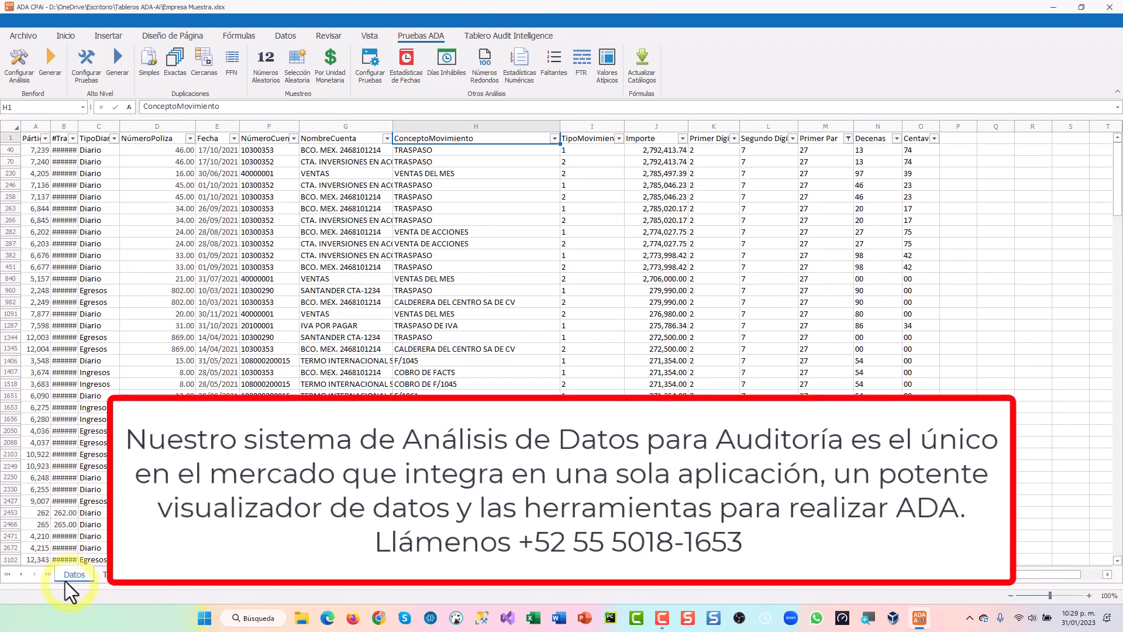
pyautogui.click(7, 574)
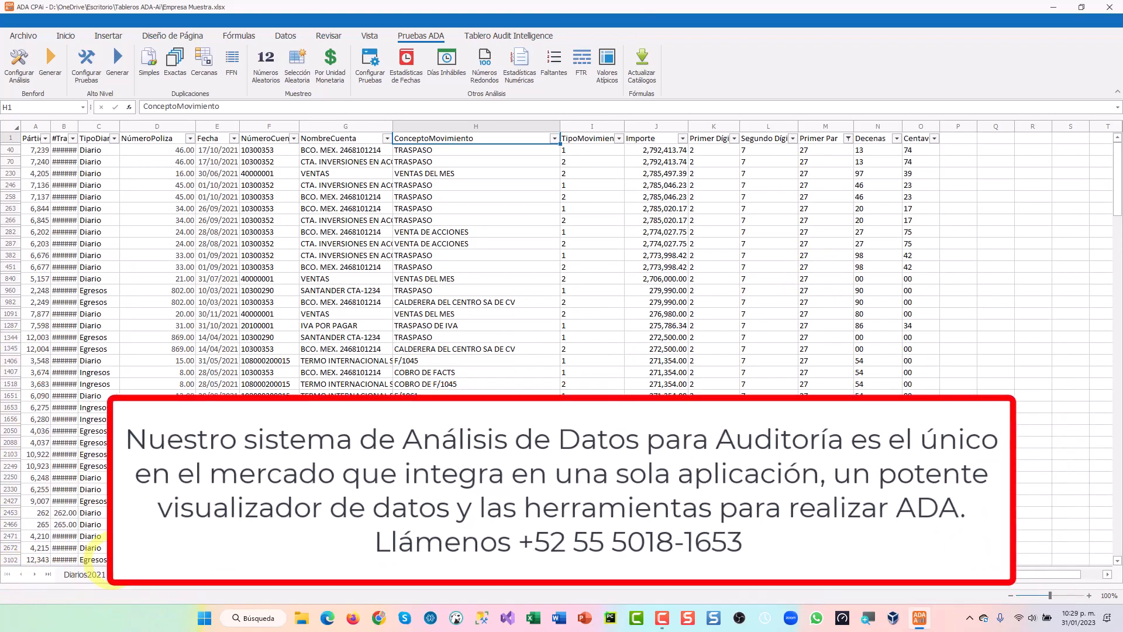